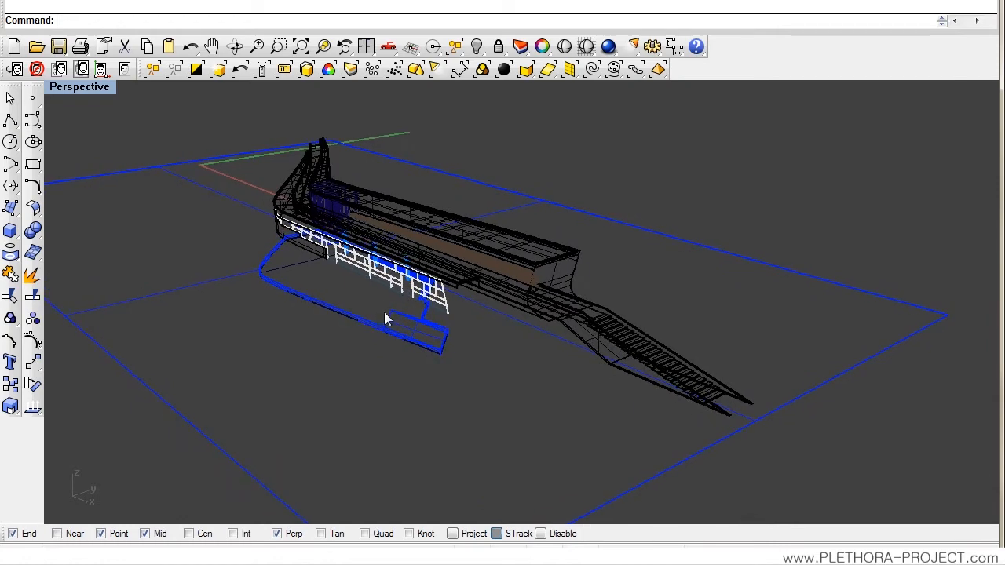
Step: Save the current perspective view as a named view called MY GREAT VIEW
left_click(66, 90)
mouse_move(99, 288)
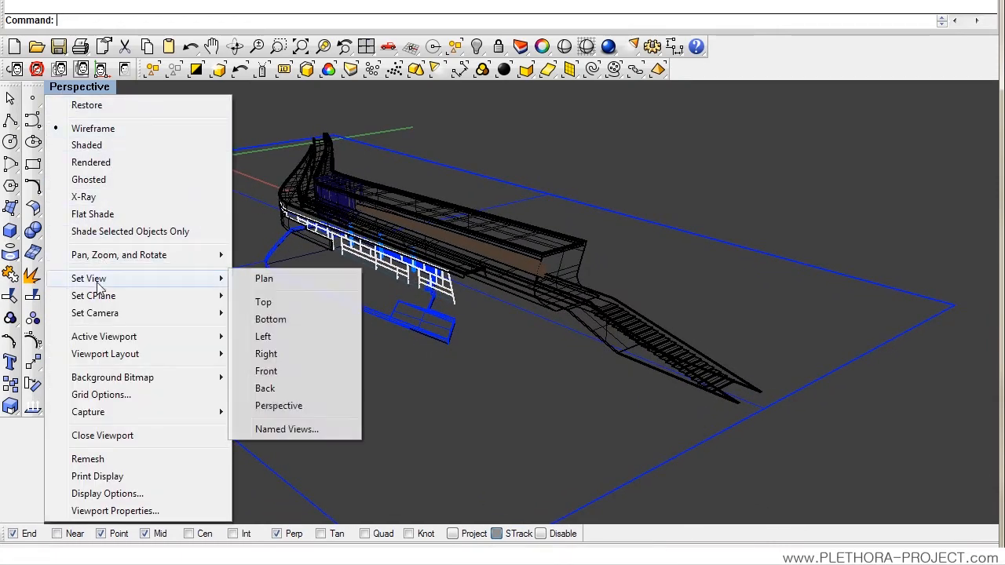
left_click(301, 434)
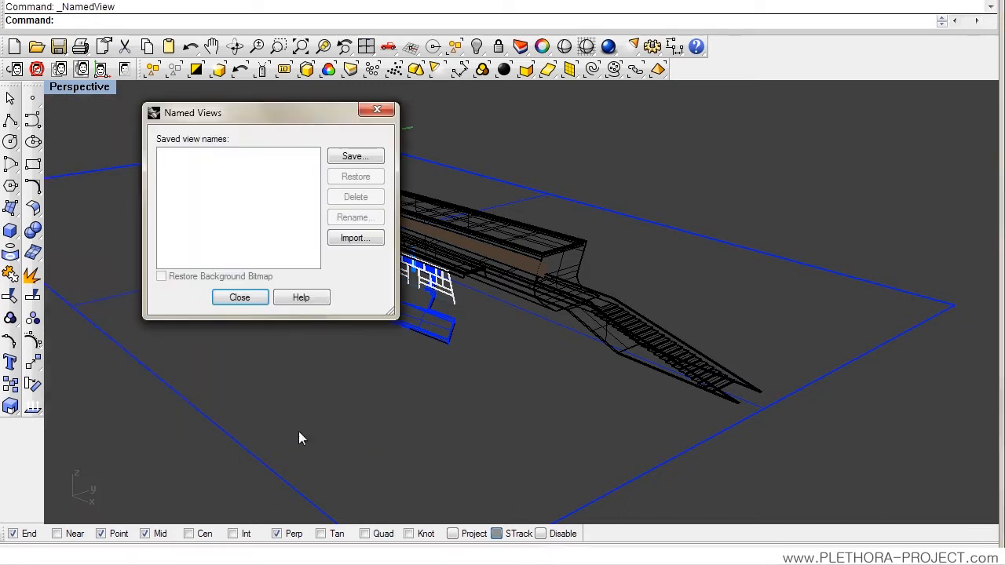
left_click(339, 158)
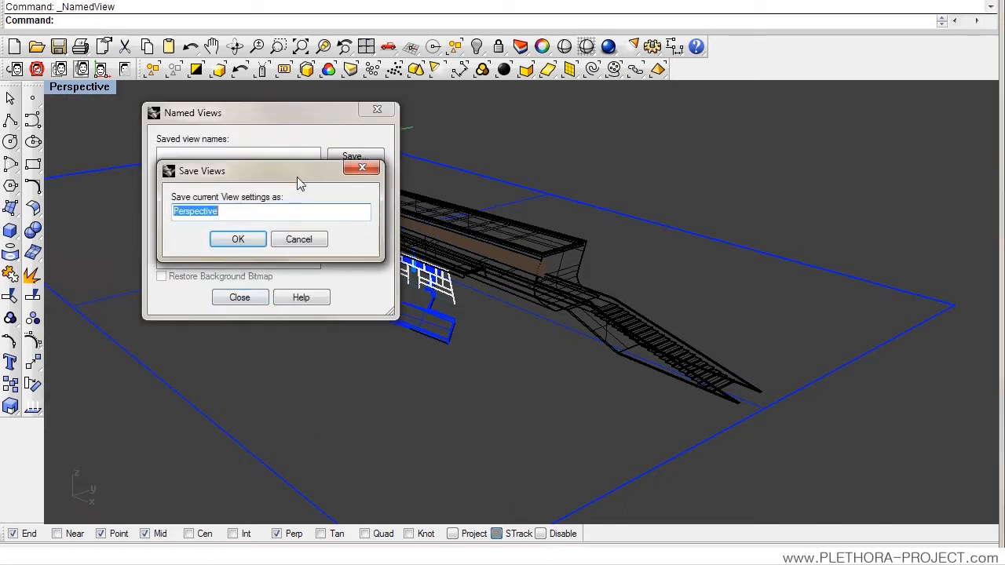
type("MY ")
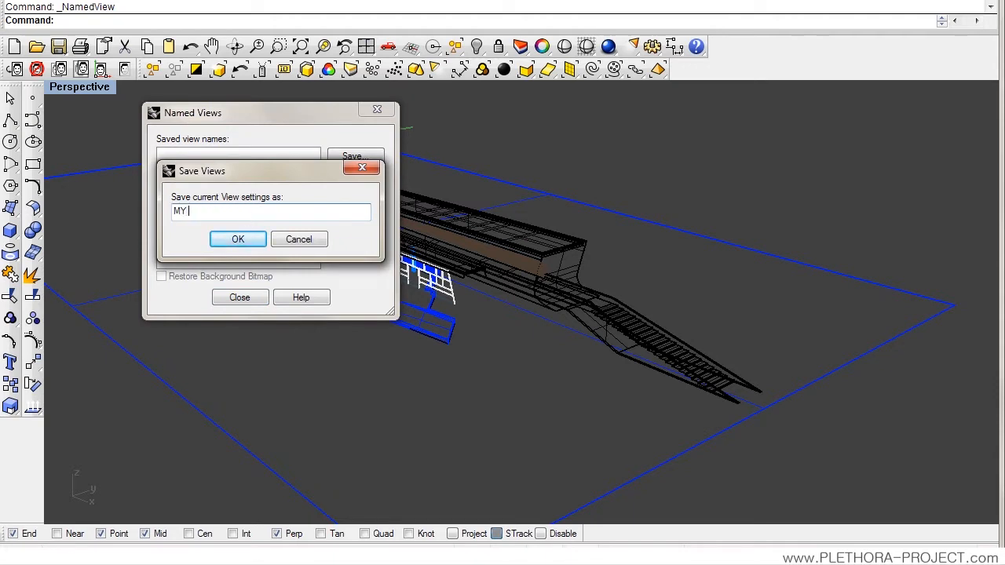
type("GREAT VIEW")
left_click(246, 241)
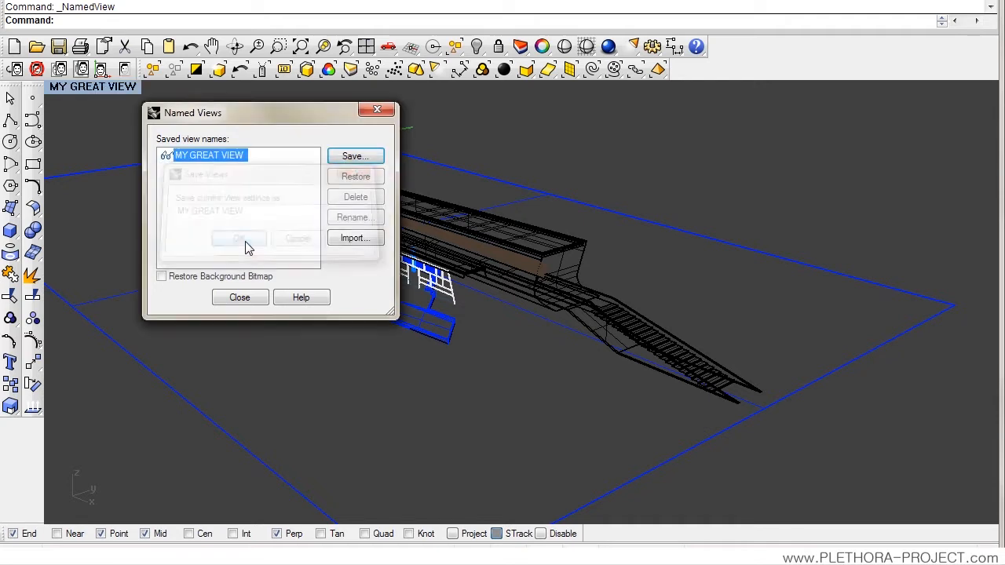
left_click(246, 305)
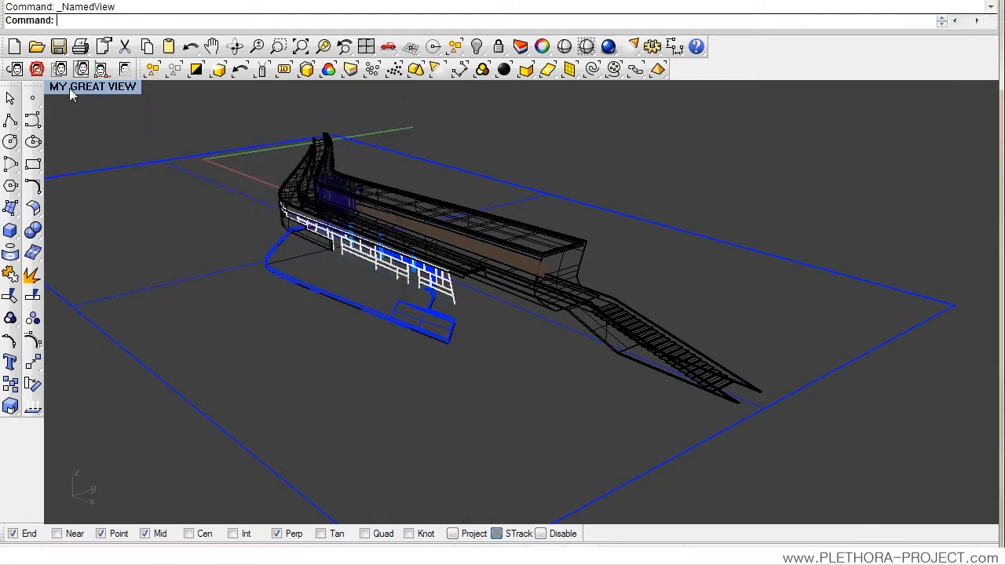
Step: Orbit the model to a different angle and restore the named view MY GREAT VIEW
left_click_drag(235, 179, 528, 281)
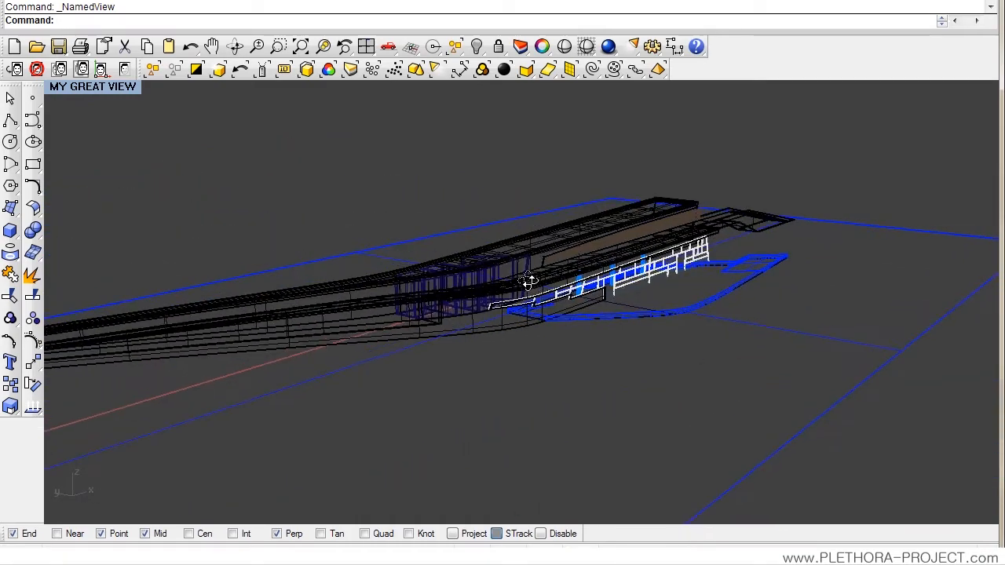
left_click(97, 90)
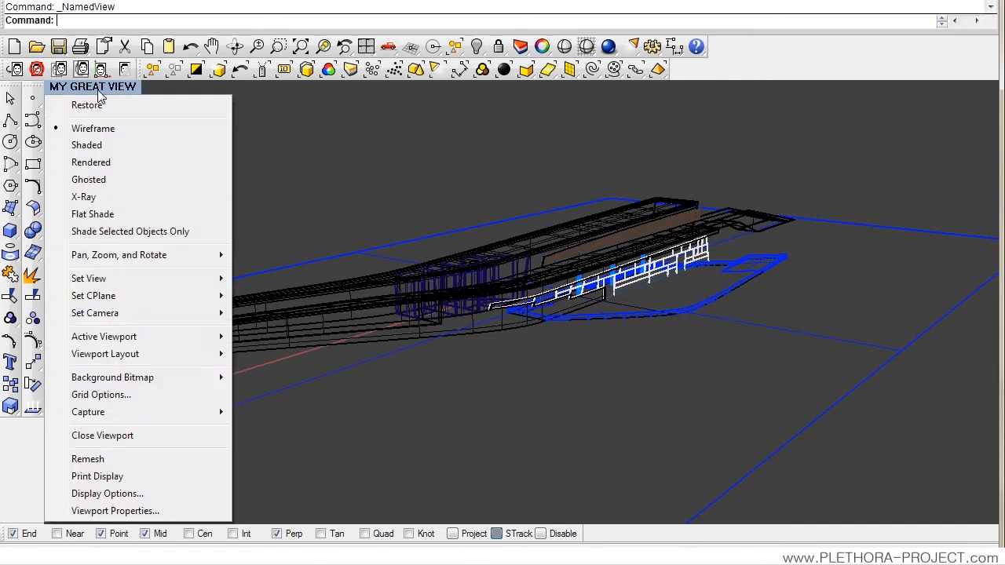
mouse_move(111, 278)
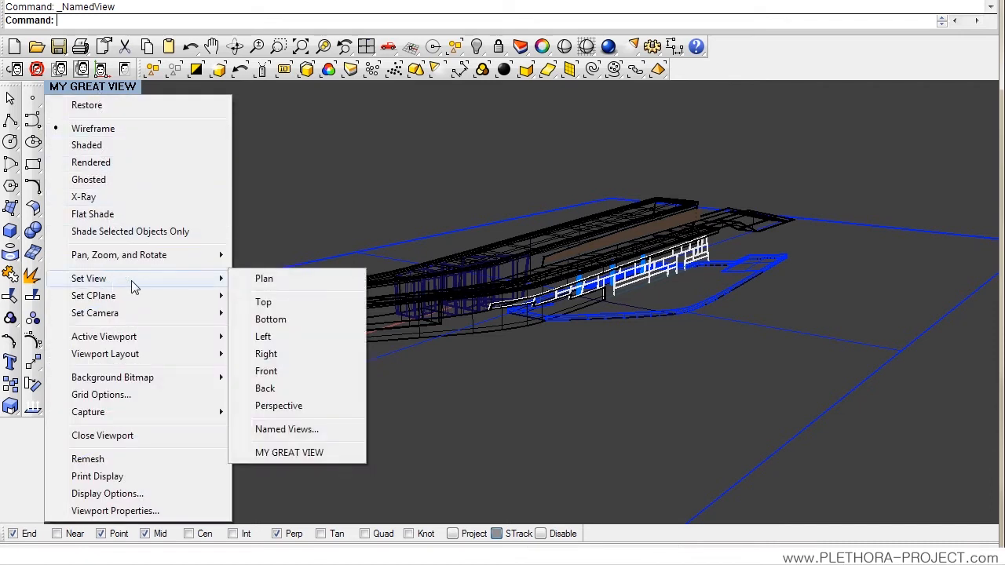
left_click(291, 459)
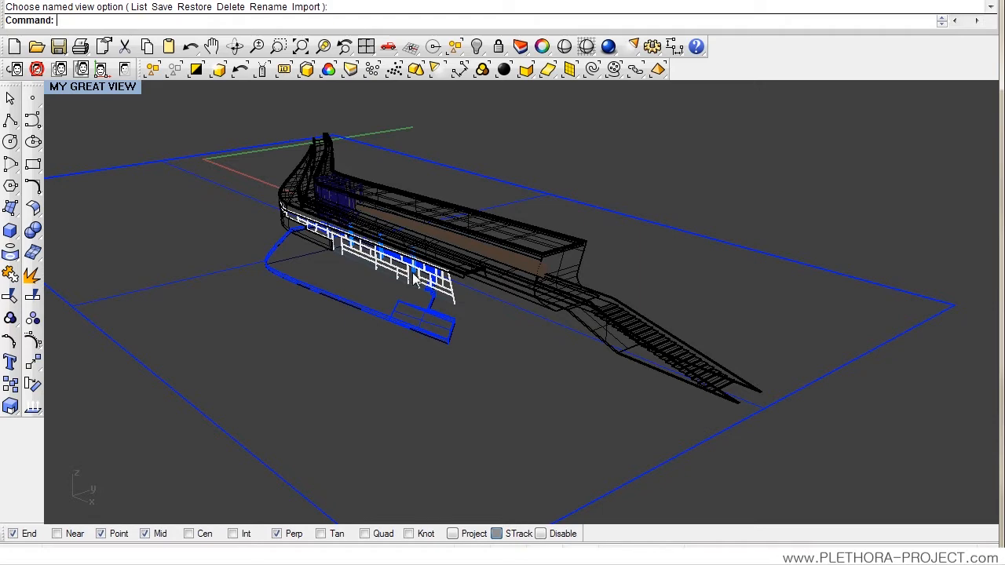
left_click_drag(409, 273, 376, 286)
scroll(406, 271, "down", 4)
scroll(348, 284, "down", 4)
scroll(351, 271, "up", 2)
left_click_drag(197, 115, 719, 435)
key("Escape")
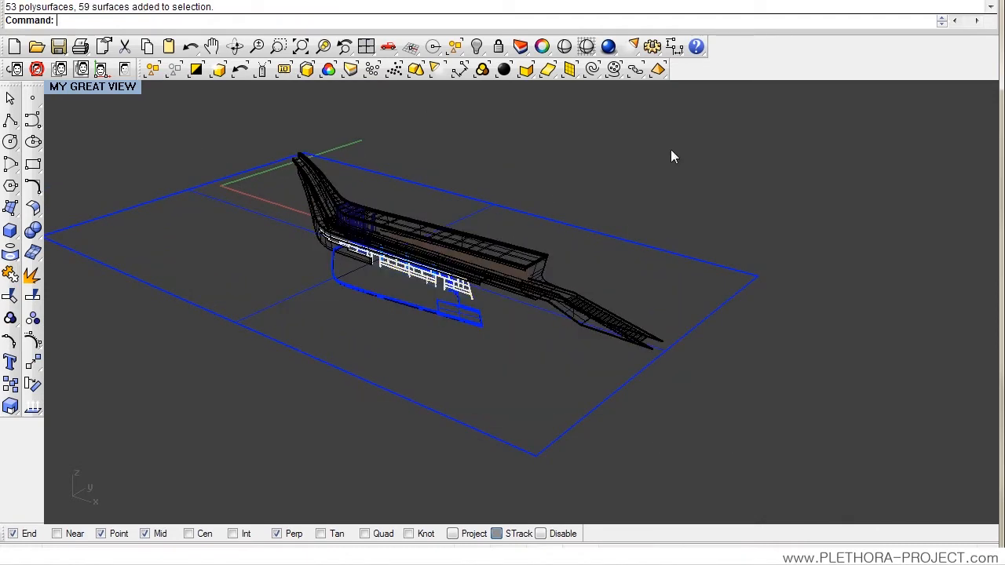
Step: Frame the whole ship-like model with its ground plane in the perspective view and select all of its objects
left_click_drag(263, 390, 256, 402)
left_click_drag(311, 289, 396, 275)
scroll(352, 333, "up", 3)
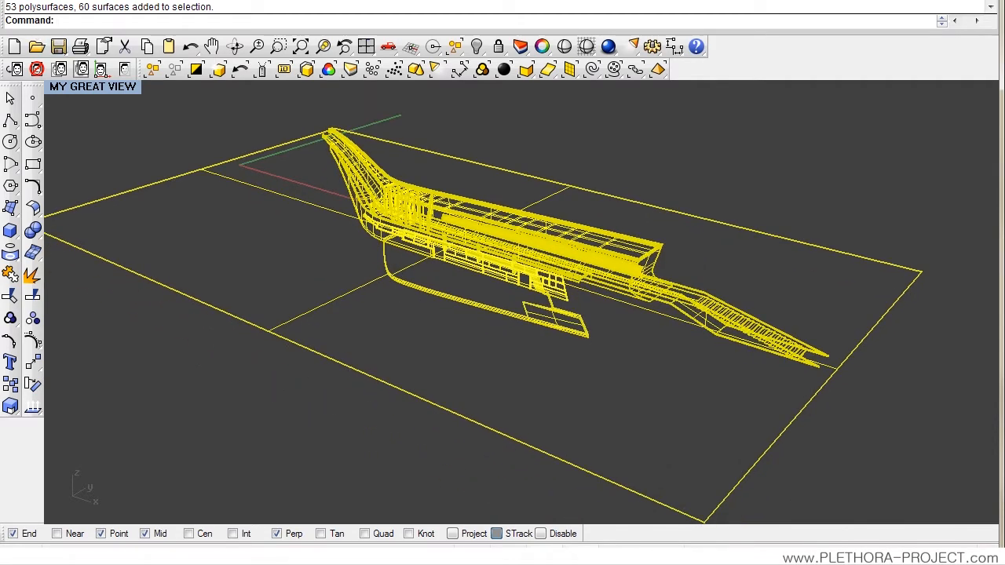
left_click(9, 0)
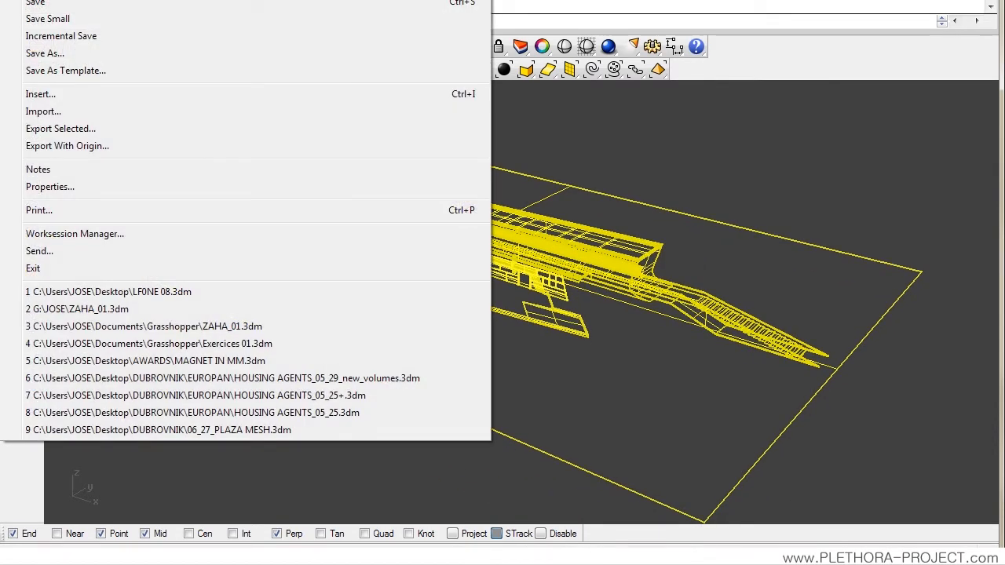
key("Escape")
left_click_drag(65, 0, 65, 1)
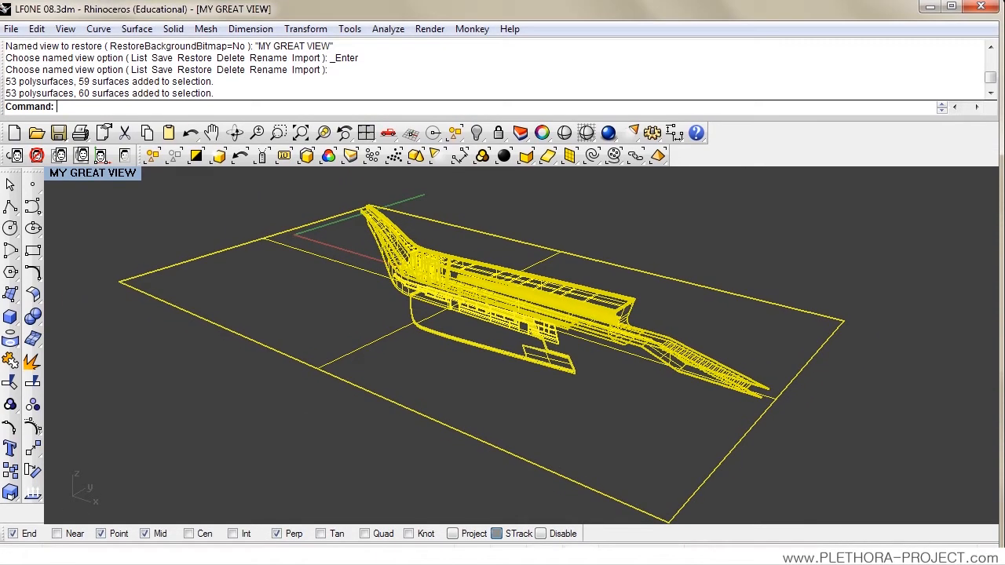
Step: Export the selected objects to the Desktop as the Adobe Illustrator file test01.AI with the snapshot of the current view, and clear the selection
left_click(11, 28)
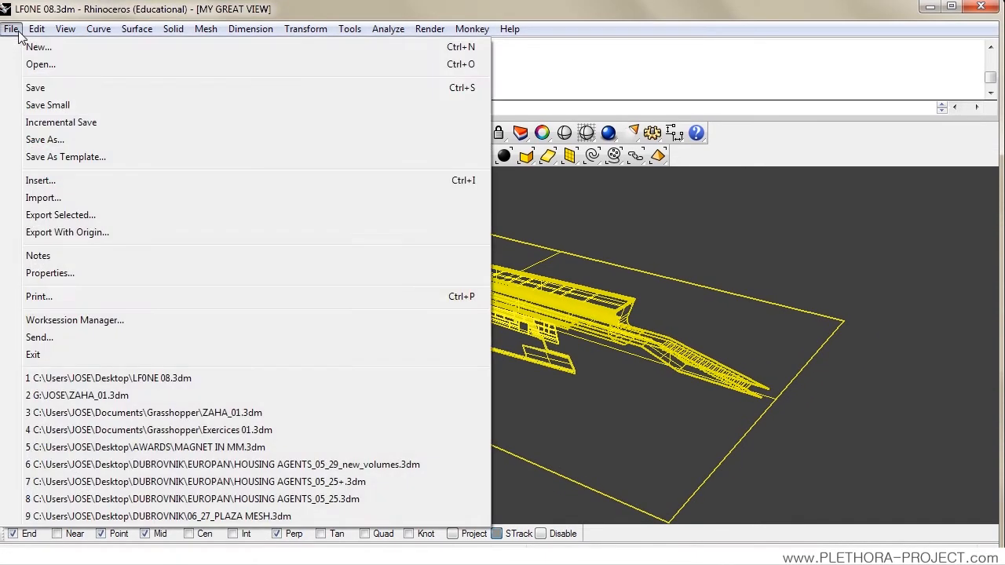
left_click(75, 216)
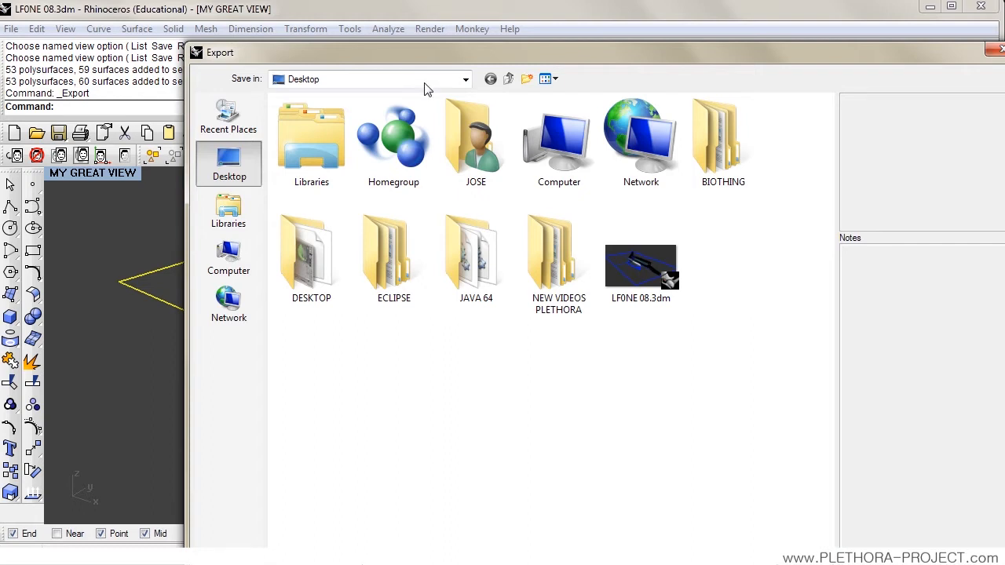
left_click_drag(432, 52, 414, 22)
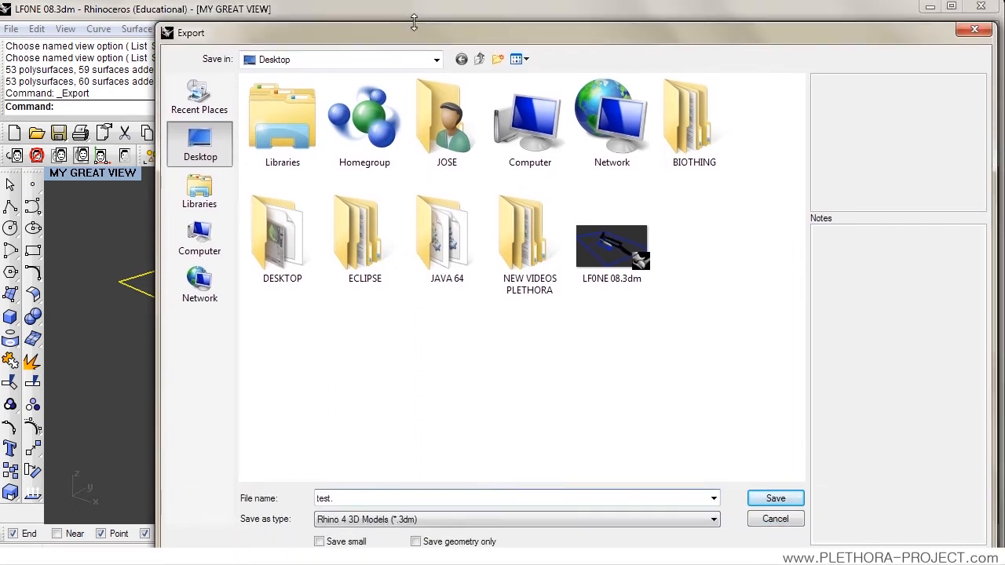
left_click(417, 520)
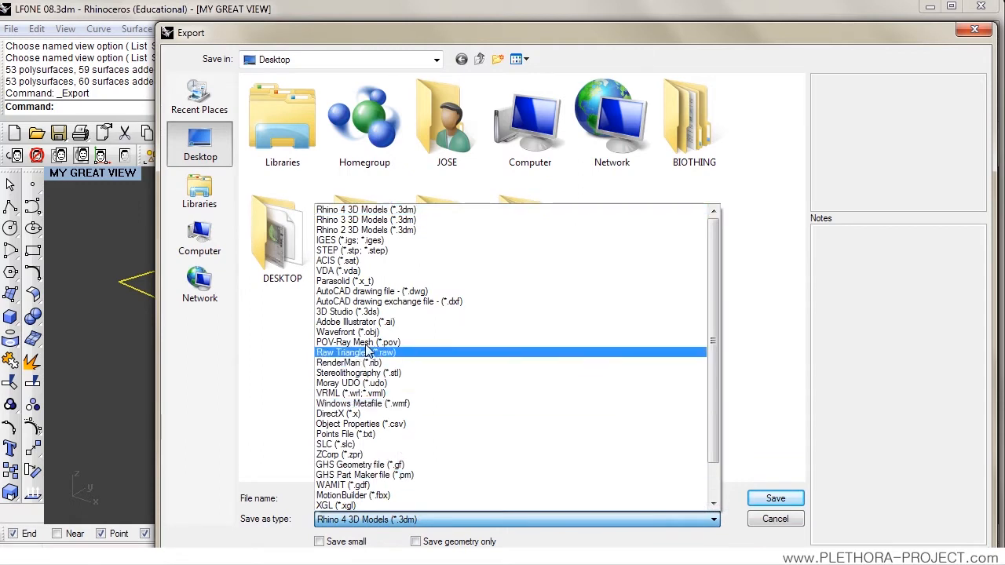
left_click(376, 319)
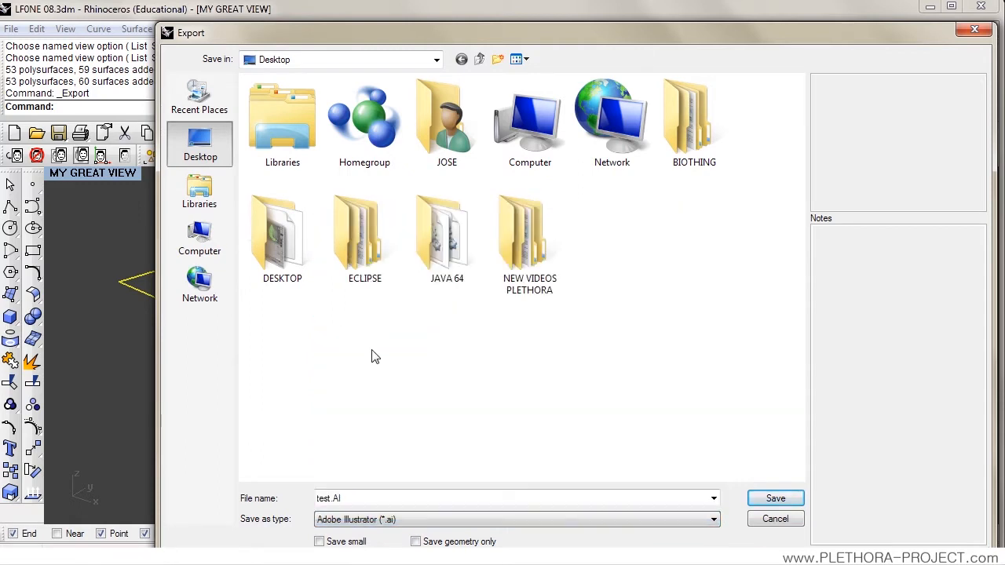
left_click(338, 499)
left_click(329, 499)
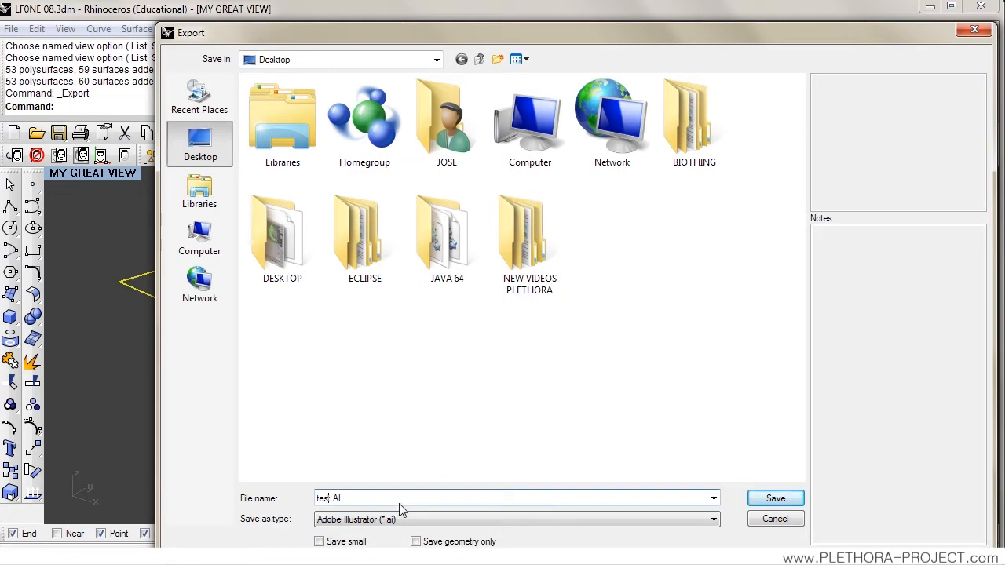
type("01")
left_click(772, 498)
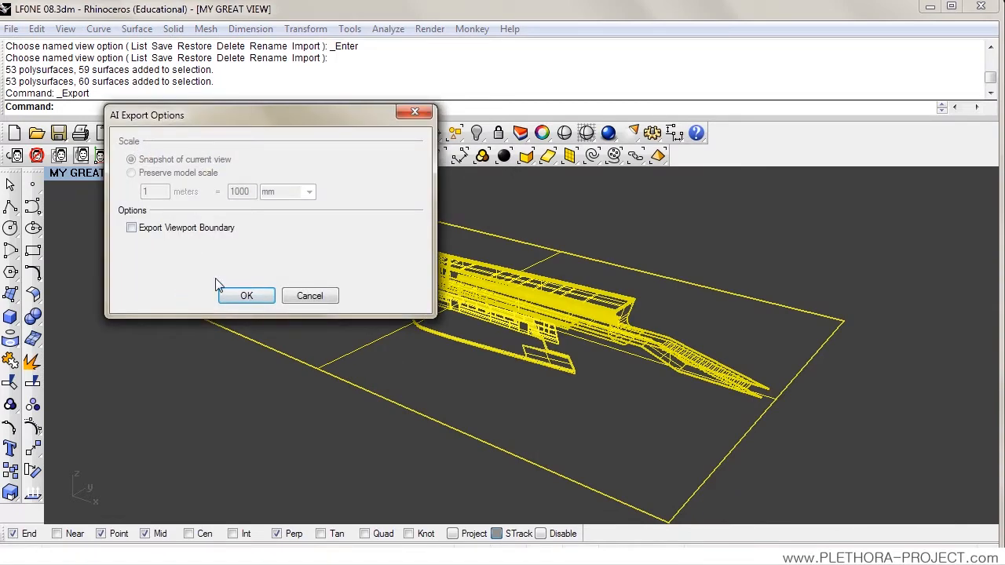
left_click(252, 296)
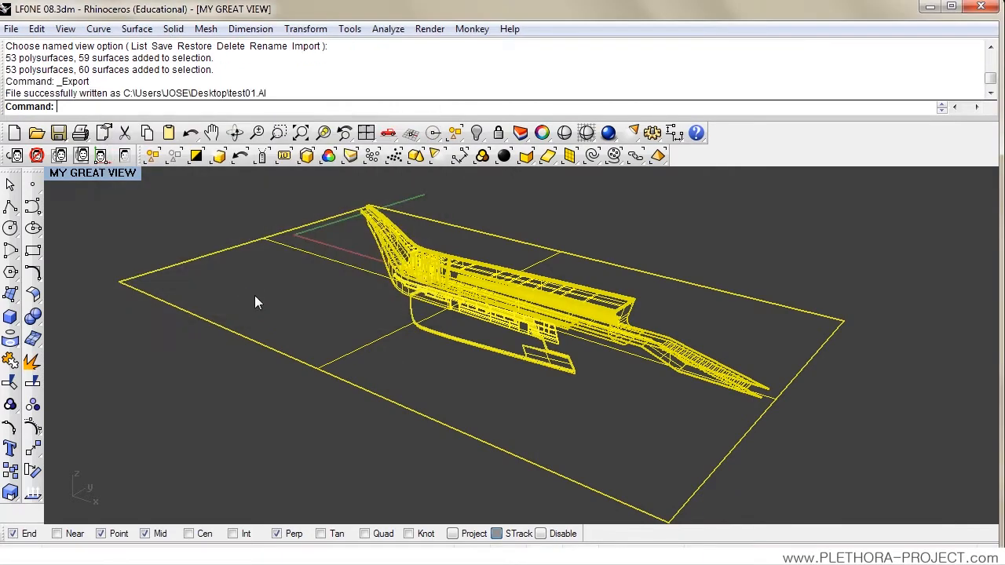
key("Escape")
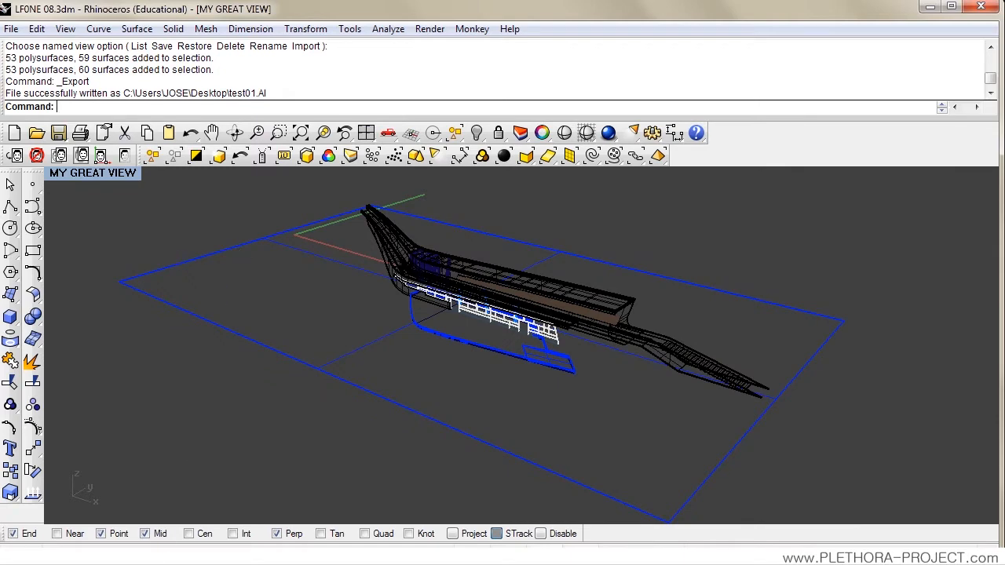
Step: Switch to Adobe Illustrator and open the exported test01.AI file from the Desktop
left_click(110, 563)
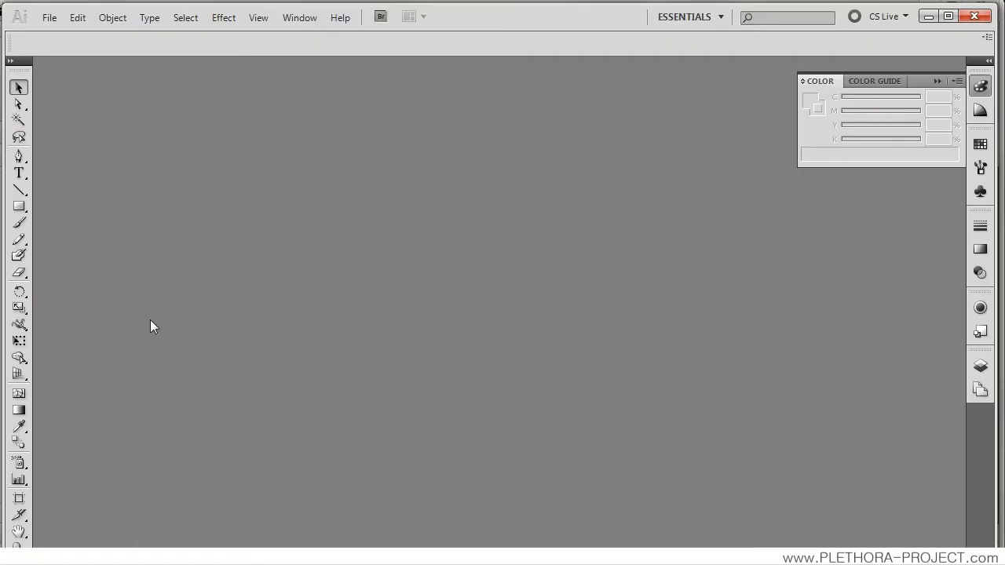
left_click(48, 19)
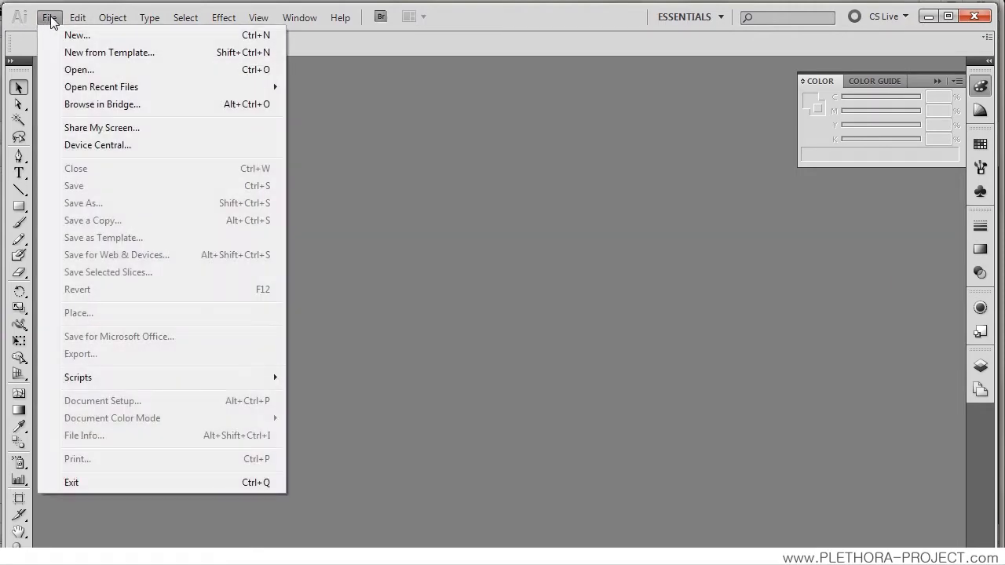
left_click(69, 69)
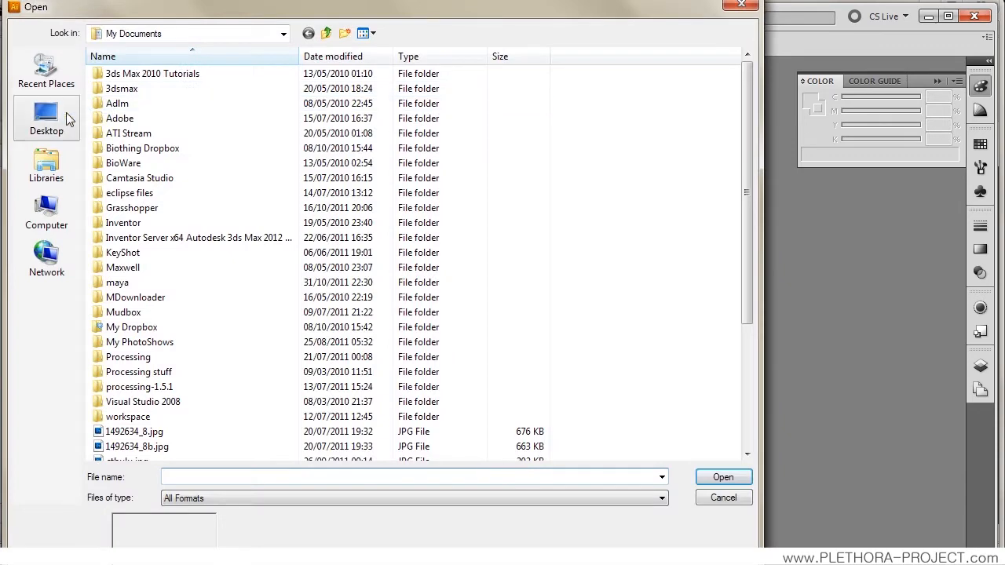
left_click(66, 116)
double_click(465, 189)
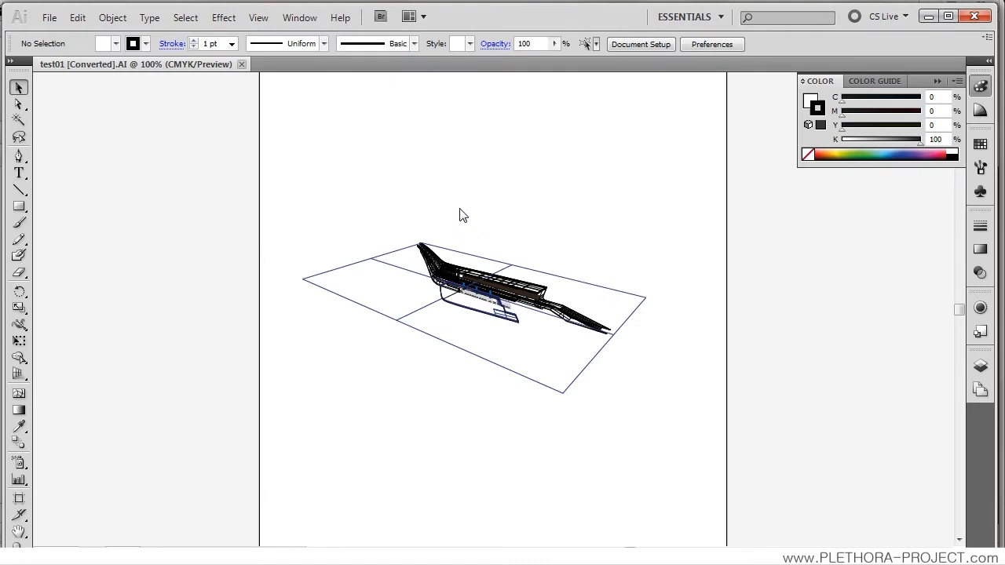
Step: Examine the imported linework and its line thickness up close and as a whole
scroll(482, 310, "up", 4)
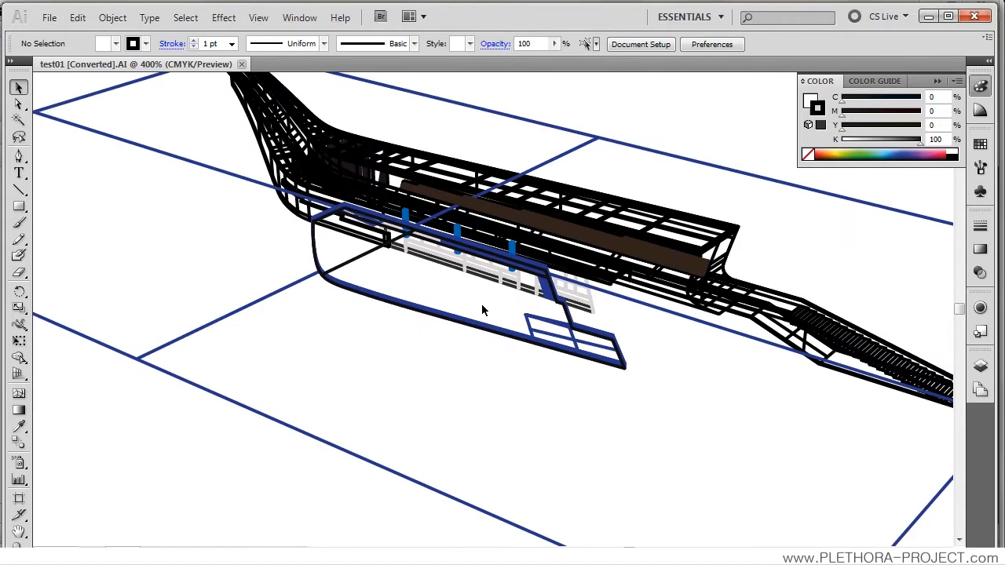
scroll(482, 310, "down", 1)
scroll(482, 310, "down", 1)
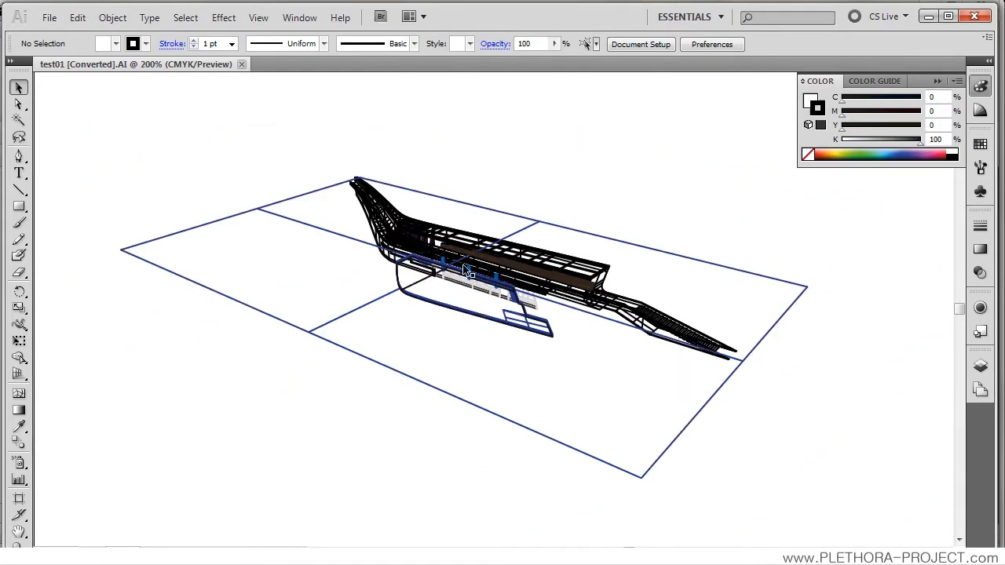
scroll(466, 273, "up", 1)
scroll(465, 270, "down", 1)
scroll(530, 278, "up", 1)
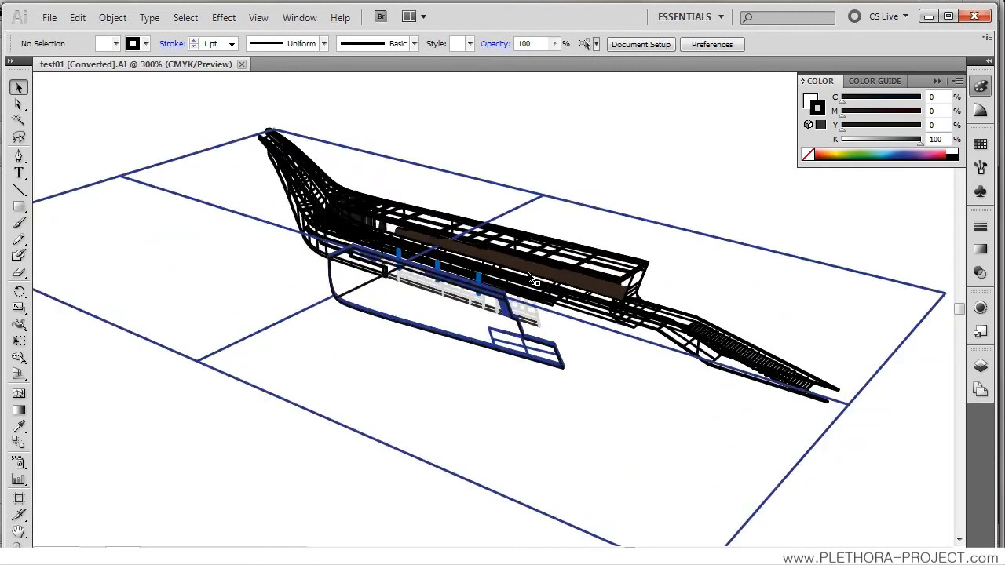
scroll(530, 279, "down", 2)
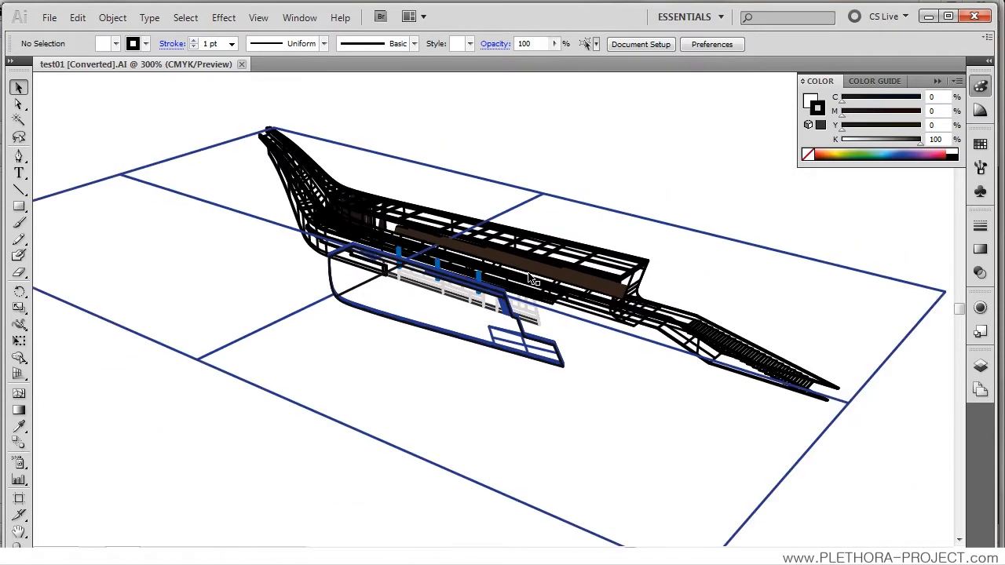
scroll(530, 279, "up", 3)
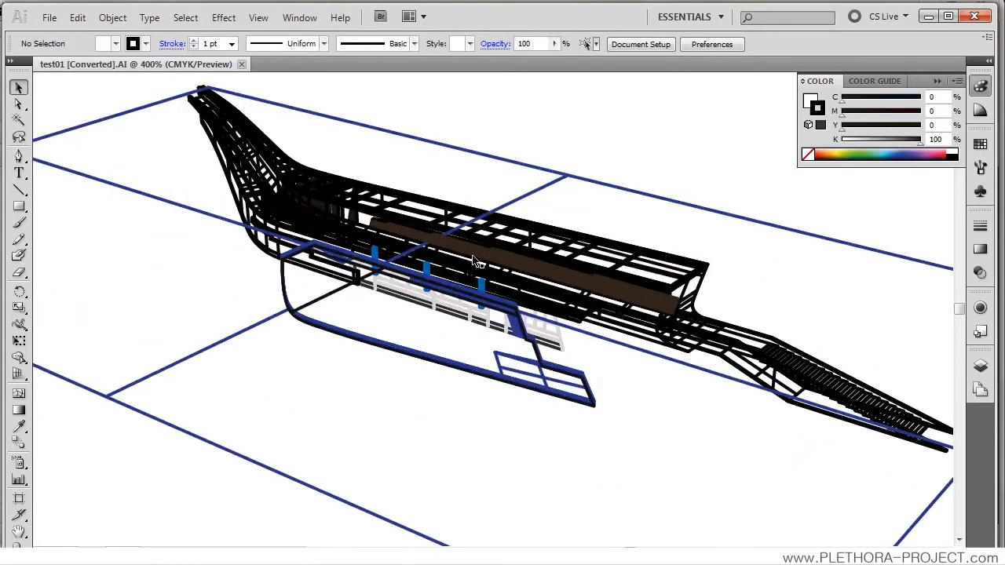
scroll(322, 225, "down", 1)
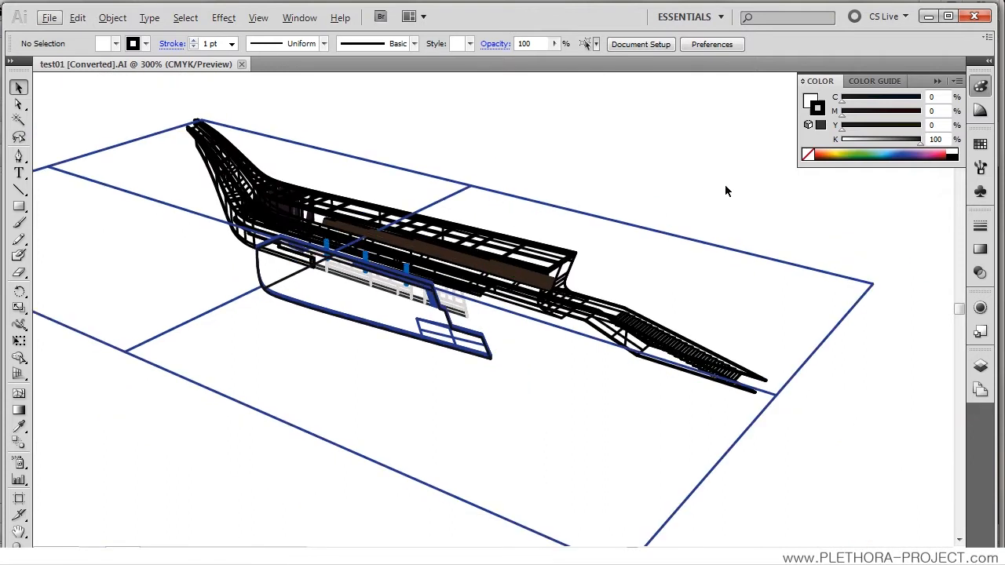
Step: Collapse the floating Color panel and expand the whole panel dock to show the Color, Swatches and Stroke settings
left_click(939, 81)
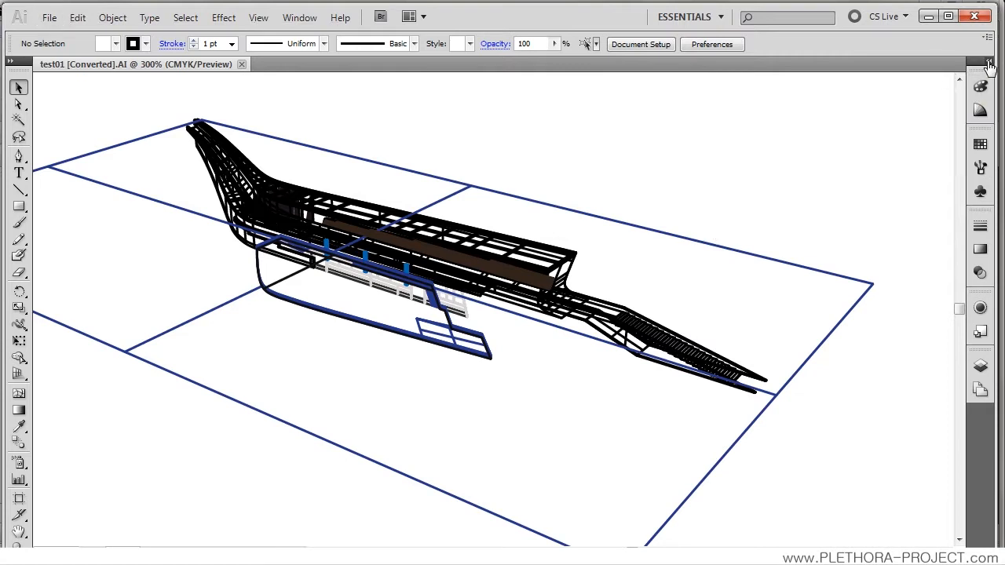
left_click(989, 60)
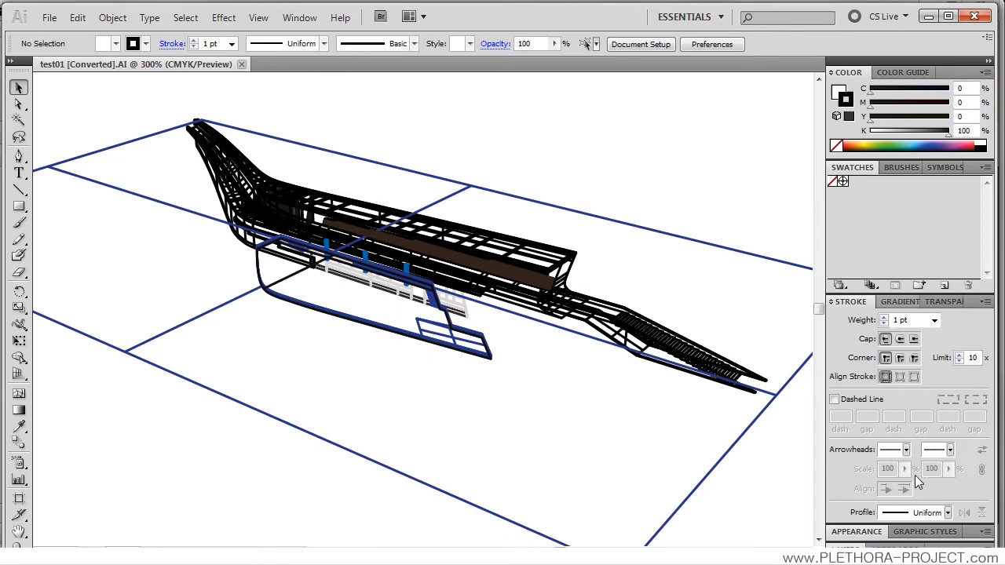
Step: Collapse the stroke options, display the document's layers, and hide every layer except WINDOW
left_click(851, 305)
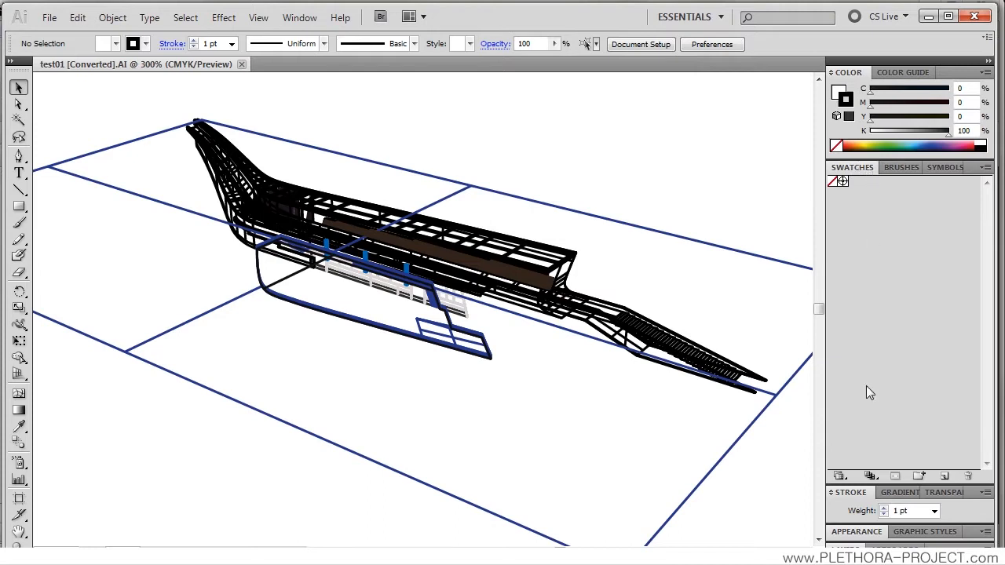
left_click(848, 551)
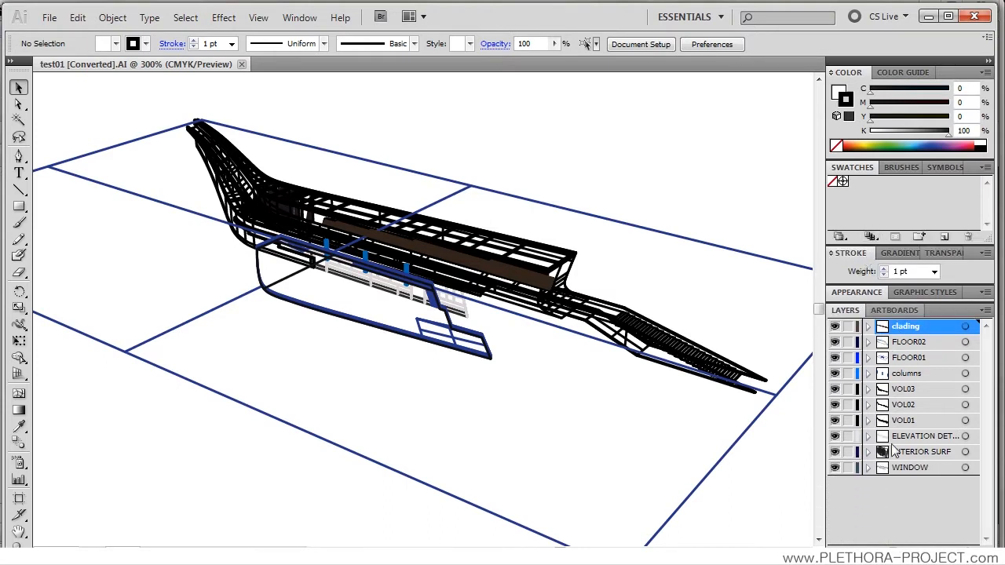
left_click(835, 327)
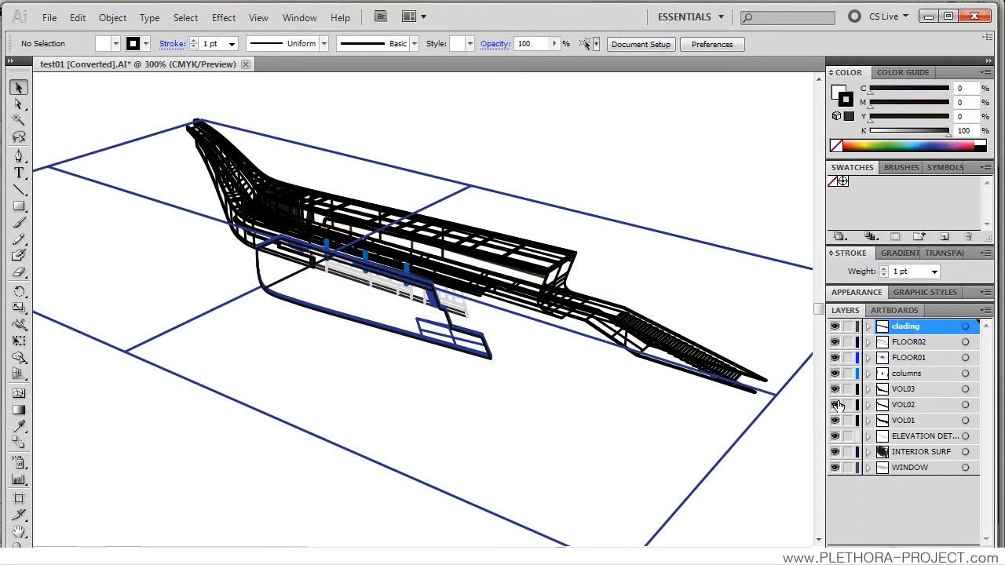
left_click(835, 453)
left_click(835, 437)
left_click(835, 421)
left_click(835, 404)
left_click(836, 389)
left_click(835, 373)
left_click(835, 358)
left_click(835, 342)
left_click(835, 326)
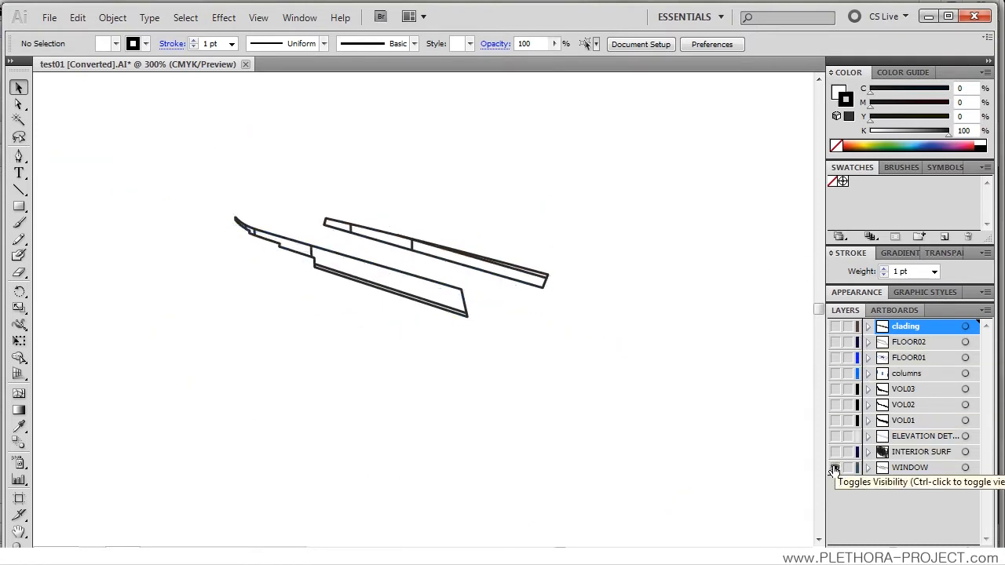
Step: Show the VOL01 layer and hide WINDOW and INTERIOR SURF so only VOL01 remains visible
left_click(835, 469)
left_click(835, 468)
left_click(835, 453)
left_click(837, 438)
left_click(837, 426)
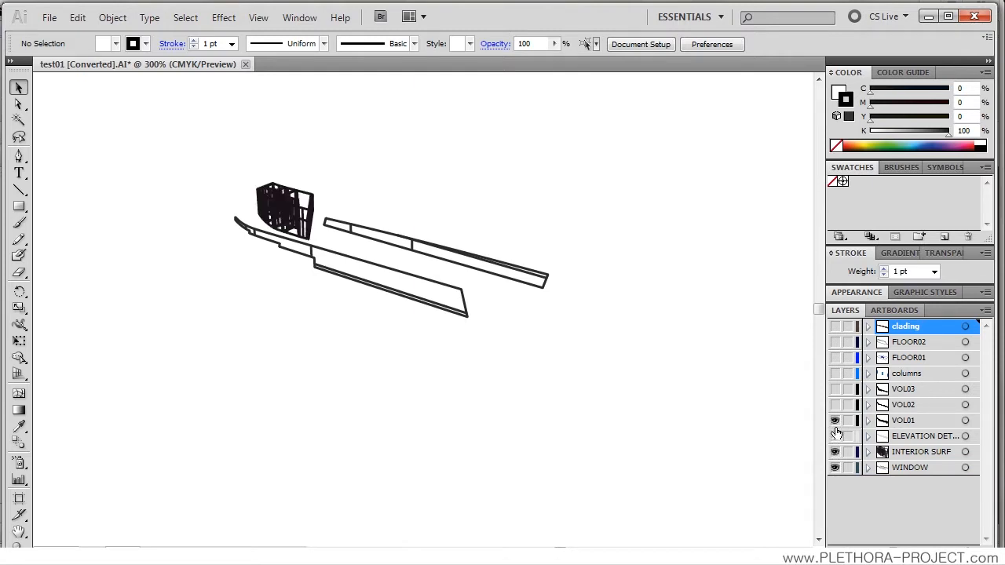
left_click(835, 453)
left_click(835, 469)
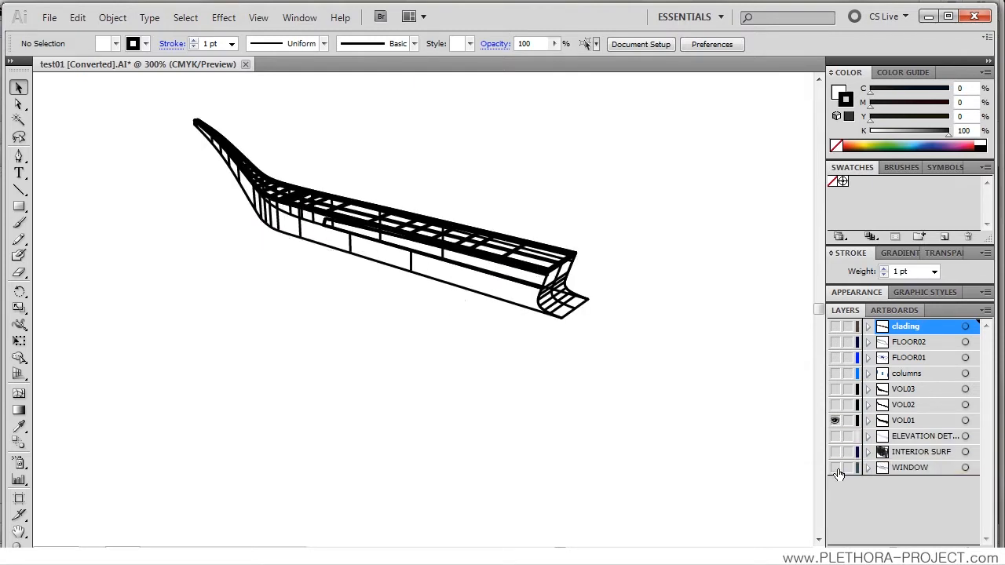
Step: Select all linework on the VOL01 layer, set its stroke weight to 0.01 pt, and clear the selection
left_click(884, 424, "alt")
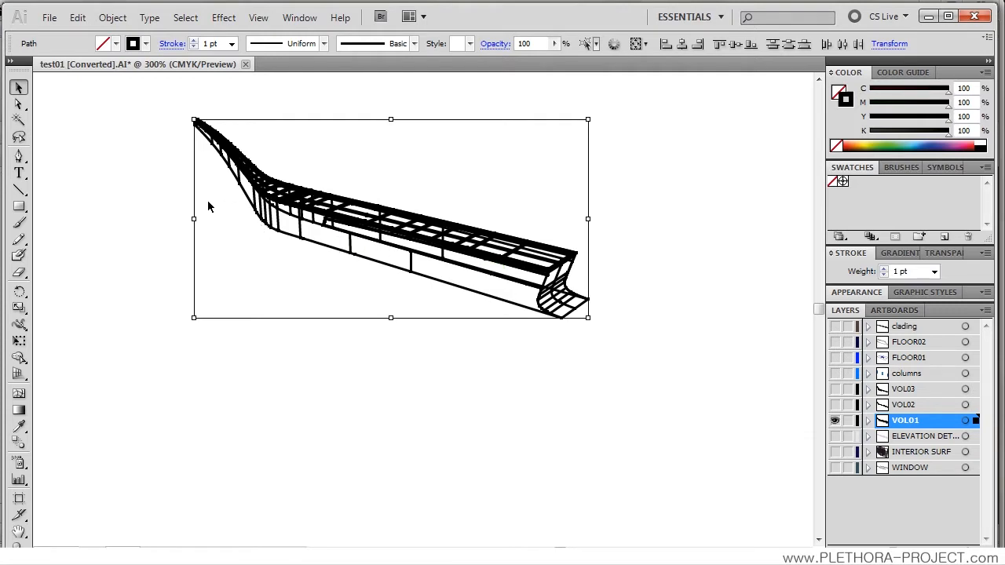
left_click(233, 43)
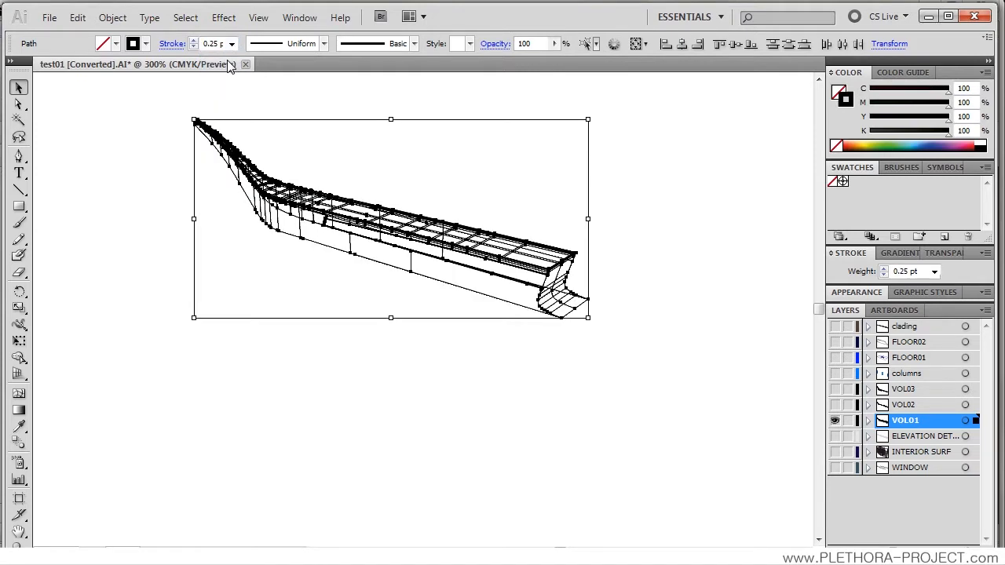
double_click(218, 45)
type("0")
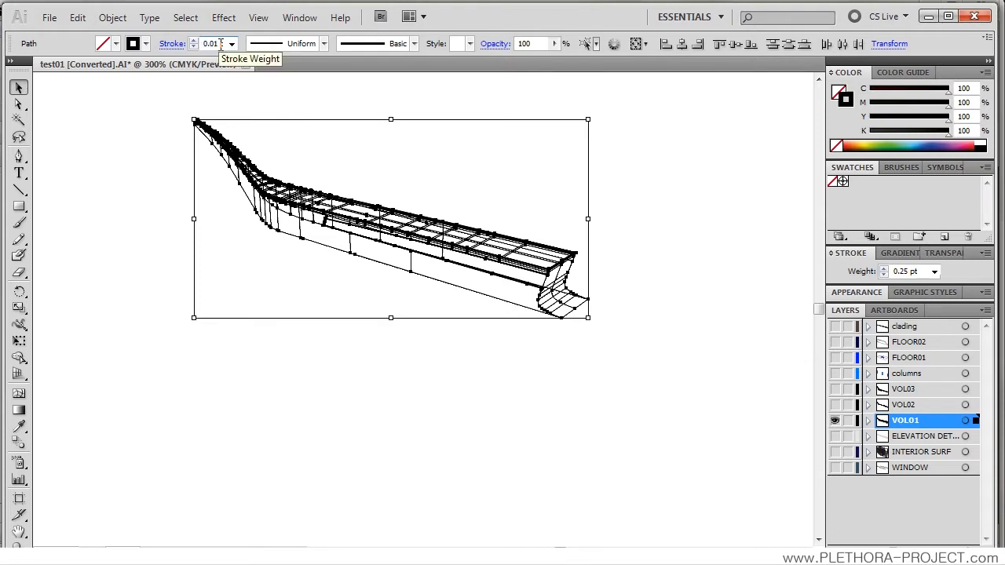
type(".01")
key("Return")
left_click(256, 93)
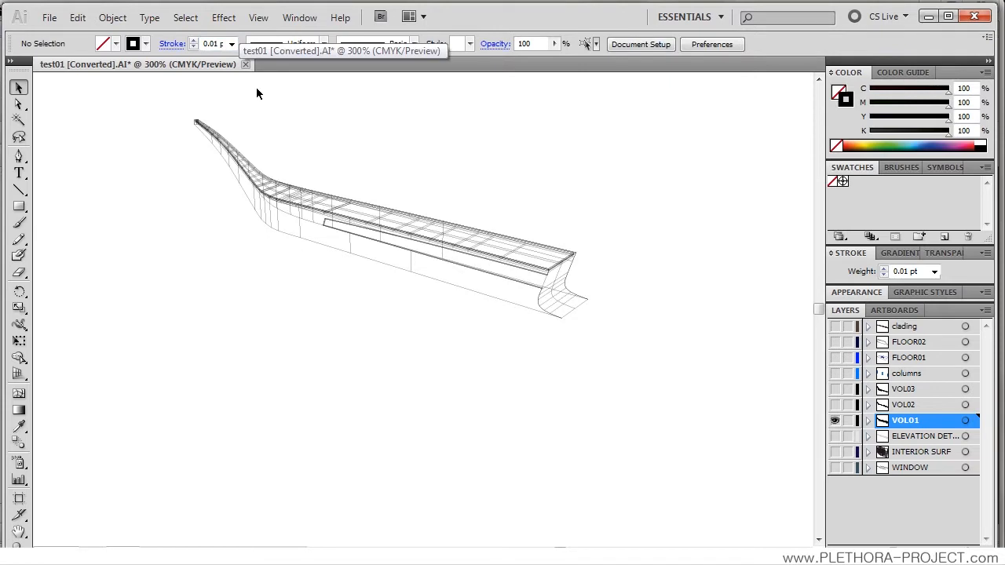
Step: Delete the stray diagonal line crossing the upper part of the curved end face of the VOL01 volume
scroll(435, 223, "up", 2)
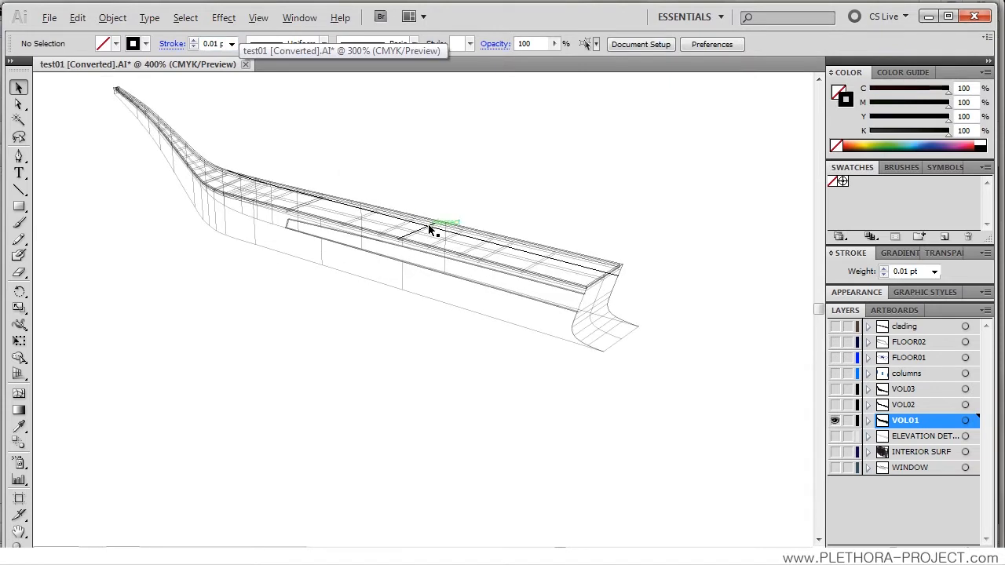
left_click_drag(291, 217, 338, 286)
left_click_drag(412, 359, 382, 333)
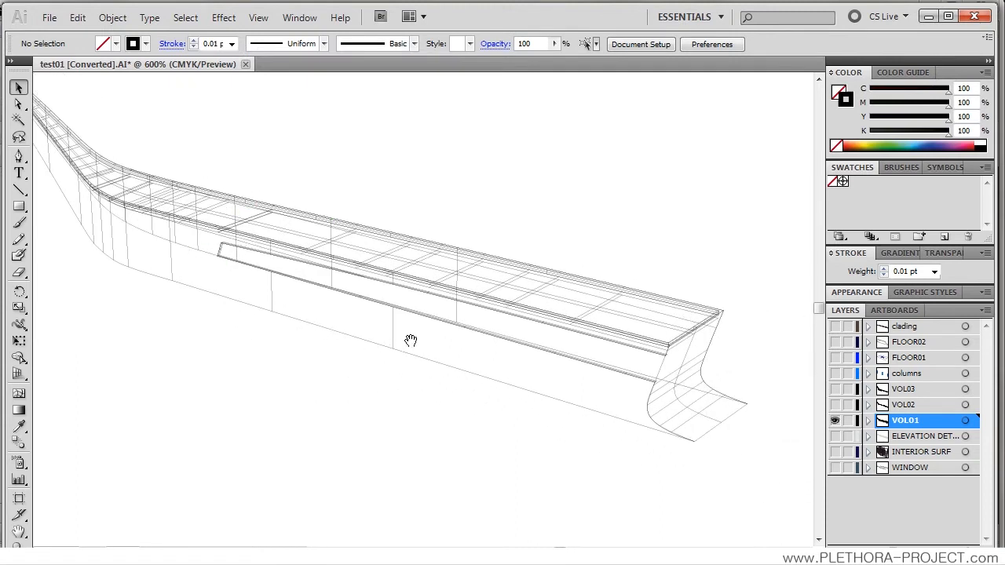
scroll(476, 322, "right", 3)
scroll(568, 330, "down", 2)
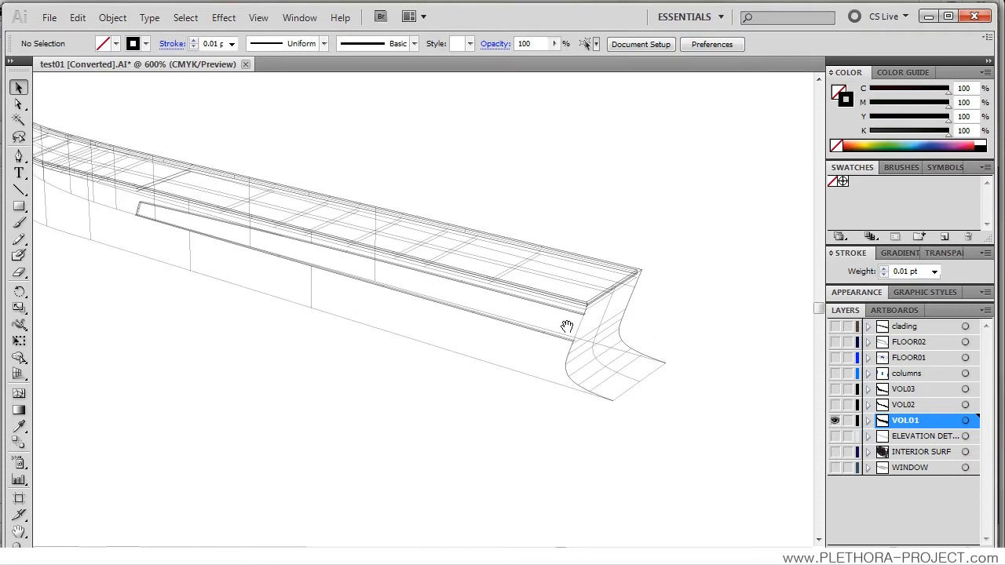
scroll(605, 355, "up", 2, "alt")
left_click(563, 333)
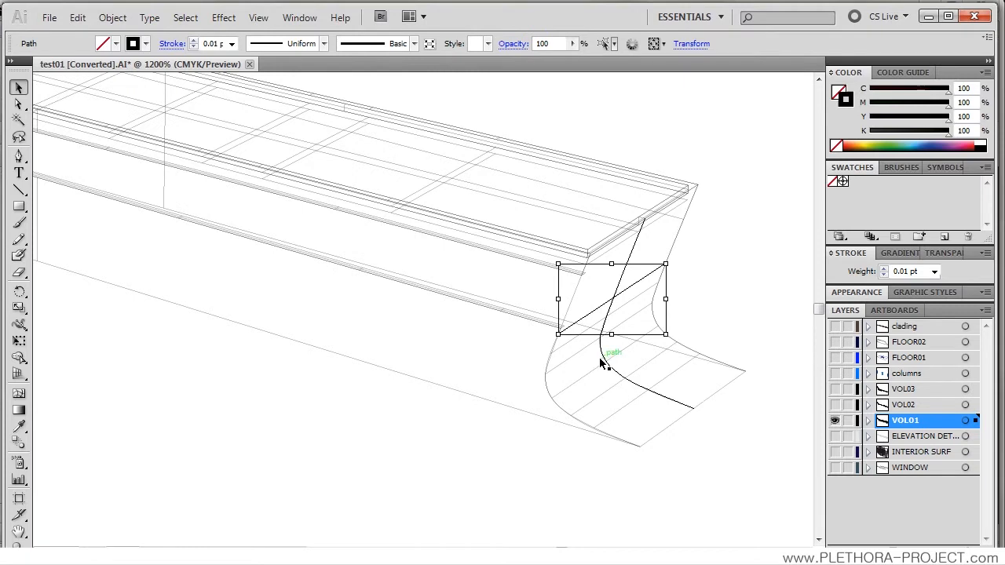
key("Delete")
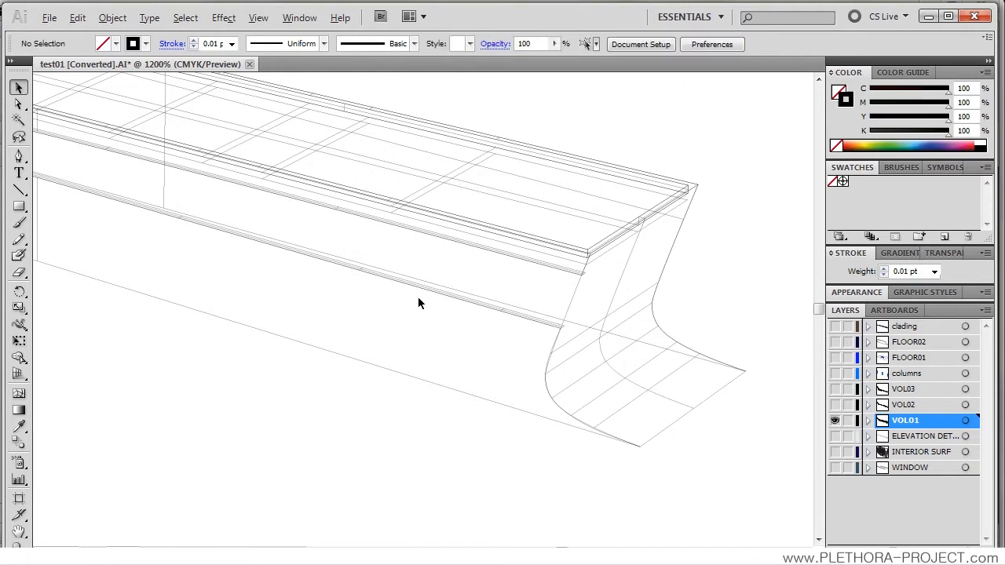
Step: Show the VOL02 layer, set the stroke weight of all its linework to 0.01 pt, and clear the selection
scroll(417, 298, "down", 2, "alt")
scroll(366, 292, "down", 3)
left_click_drag(370, 271, 460, 293)
left_click(834, 405)
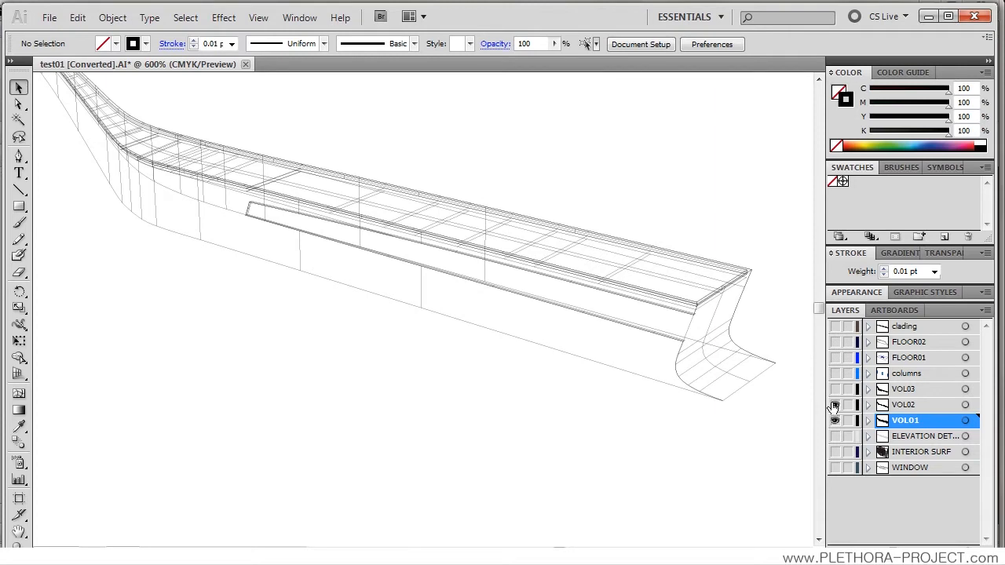
left_click(884, 407)
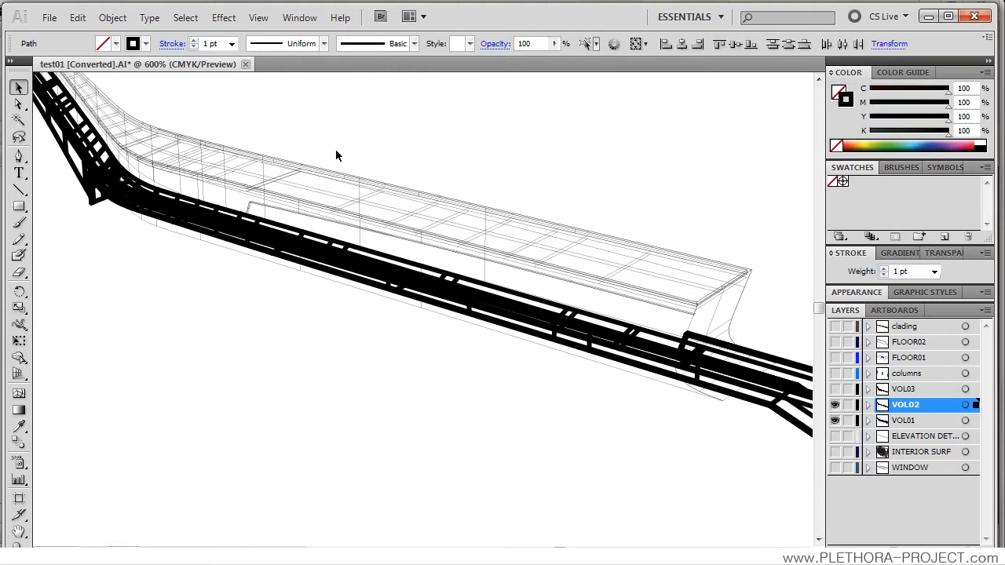
left_click(219, 43)
type("0.01")
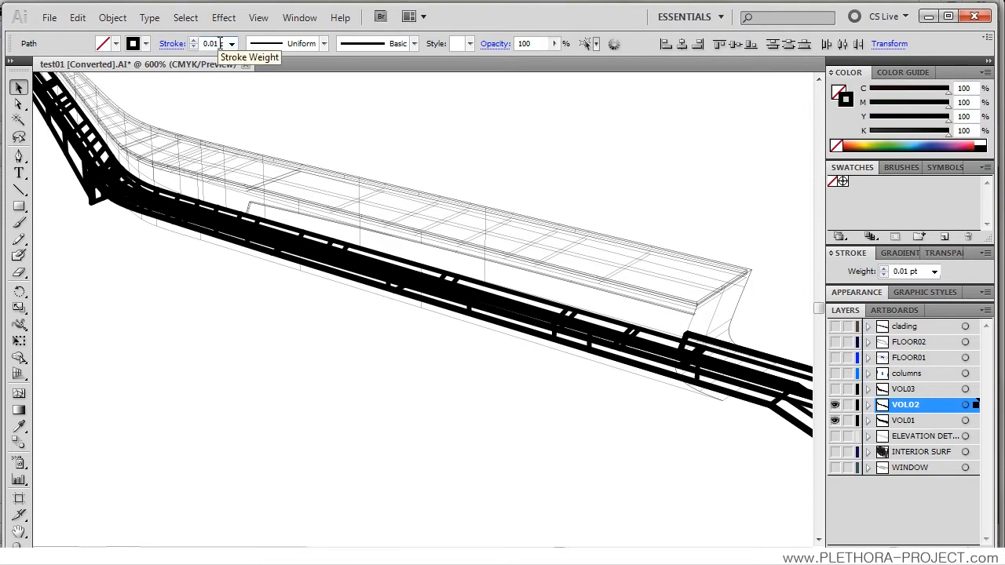
key("Return")
left_click(402, 134)
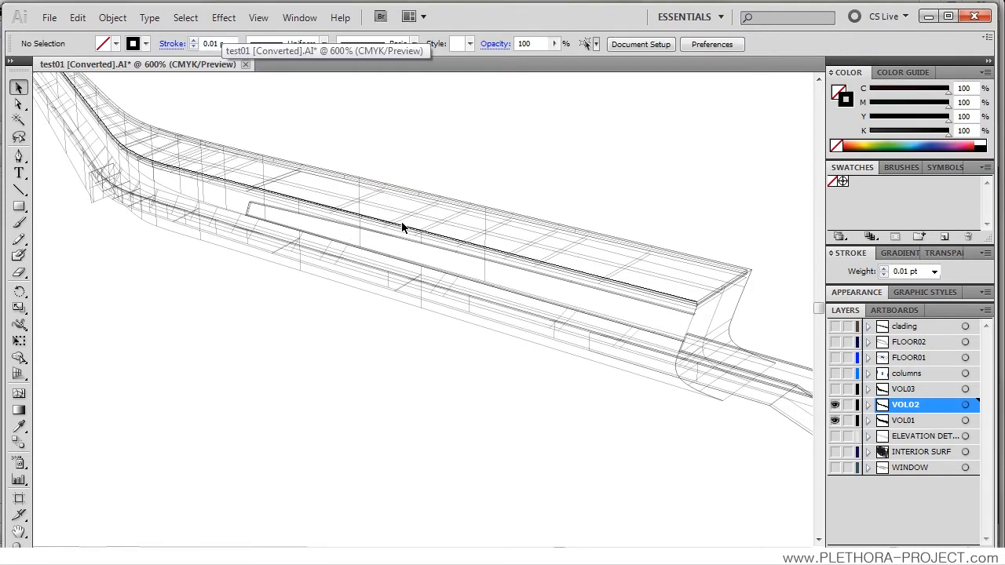
Step: Examine the thinned VOL01 and VOL02 linework up close, from the stair end to the curved far end
scroll(407, 285, "down", 1, "alt")
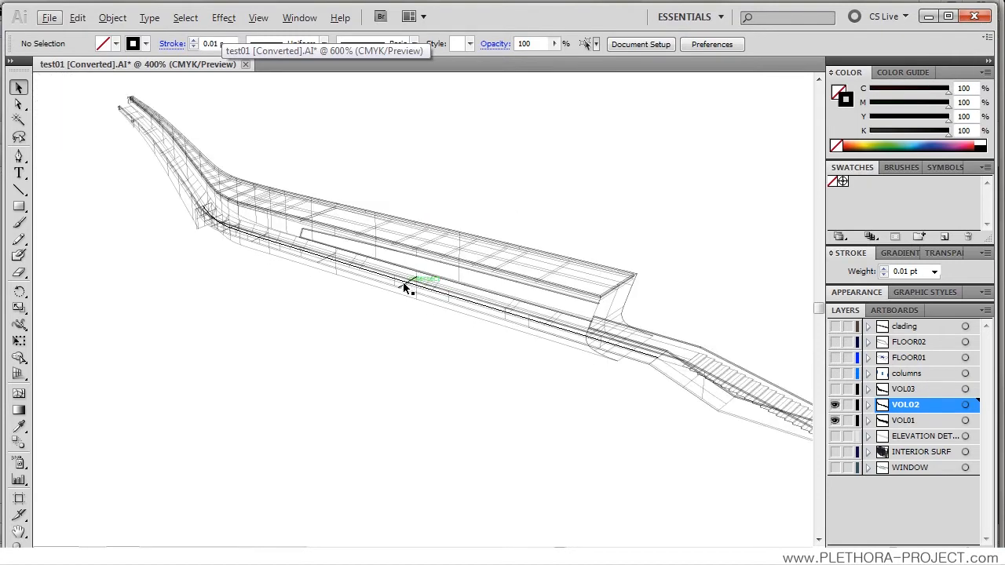
scroll(453, 351, "up", 1)
left_click_drag(552, 332, 414, 336)
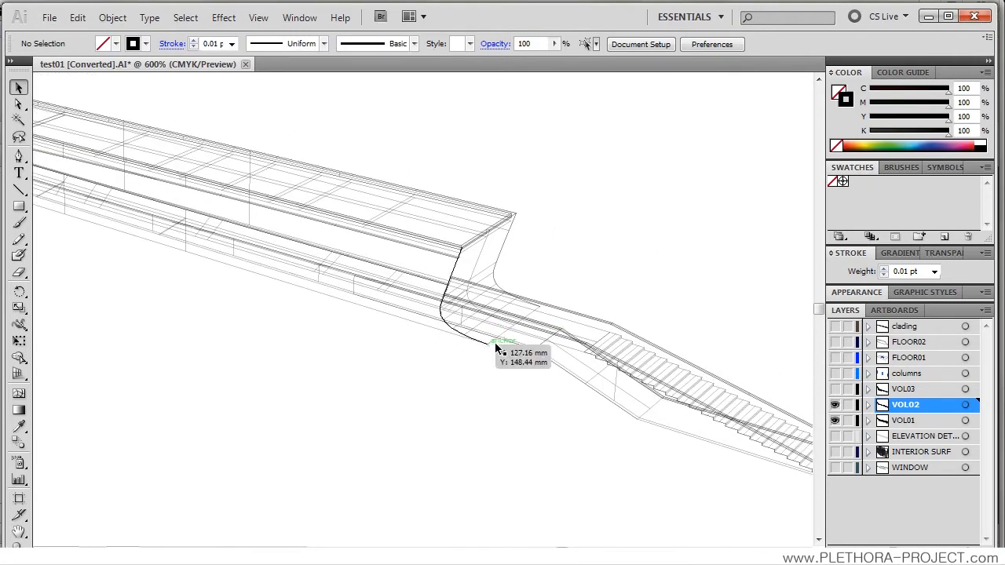
left_click_drag(433, 288, 338, 261)
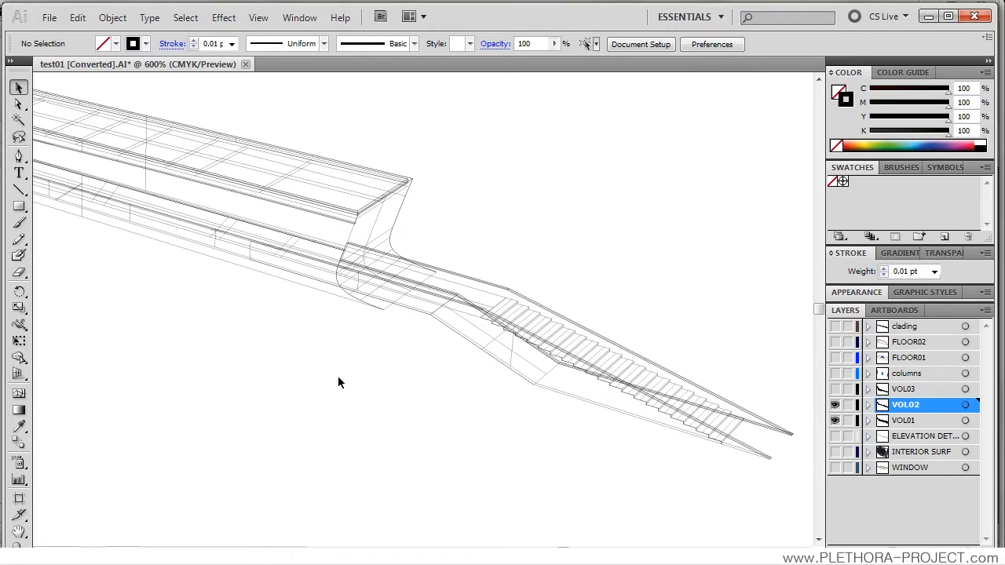
left_click_drag(318, 316, 366, 298)
left_click_drag(292, 253, 476, 295)
left_click_drag(276, 283, 579, 390)
left_click_drag(421, 329, 359, 368)
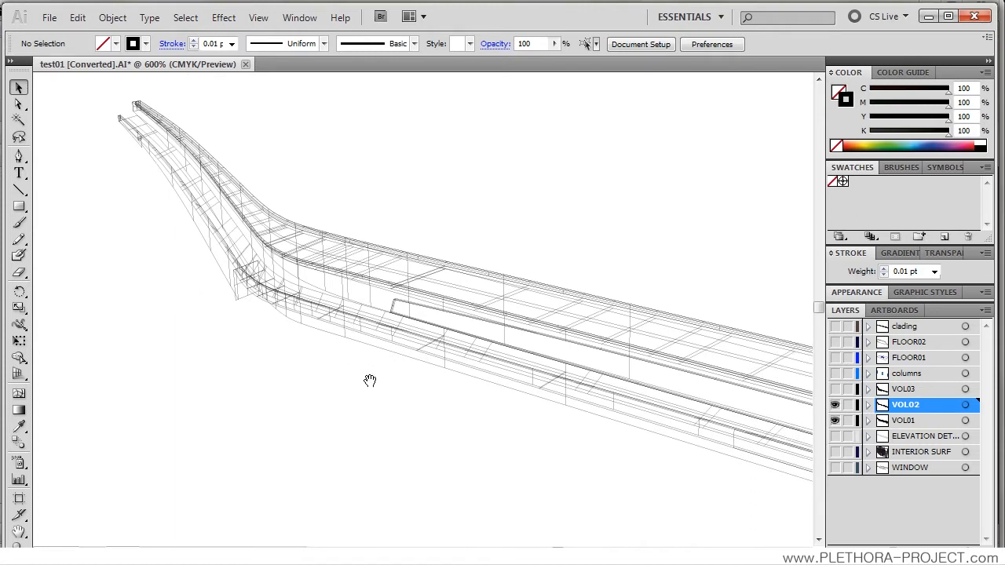
Step: Show the VOL03 layer, set the stroke weight of all its linework to 0.25 pt, and clear the selection
left_click(834, 388)
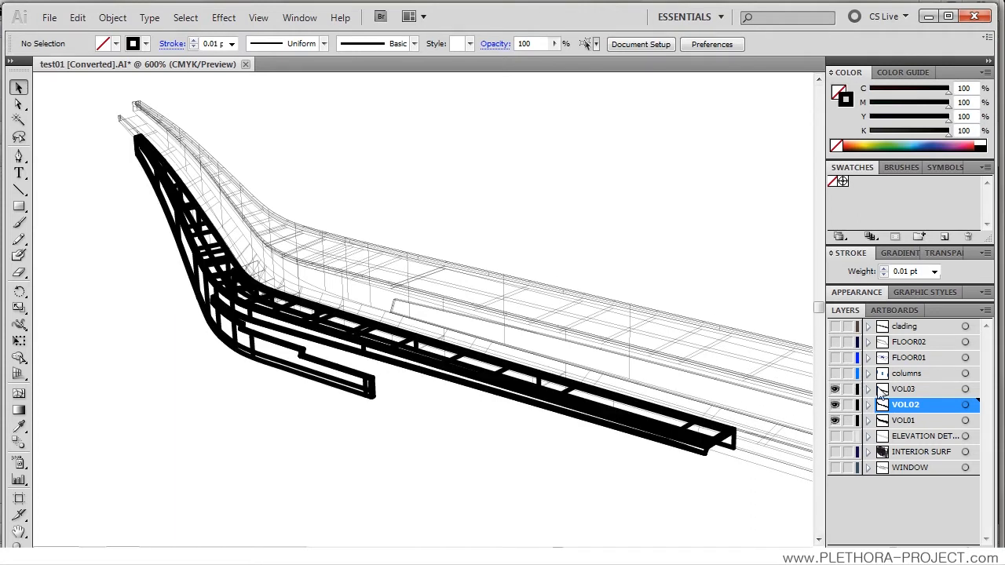
left_click_drag(605, 421, 459, 350)
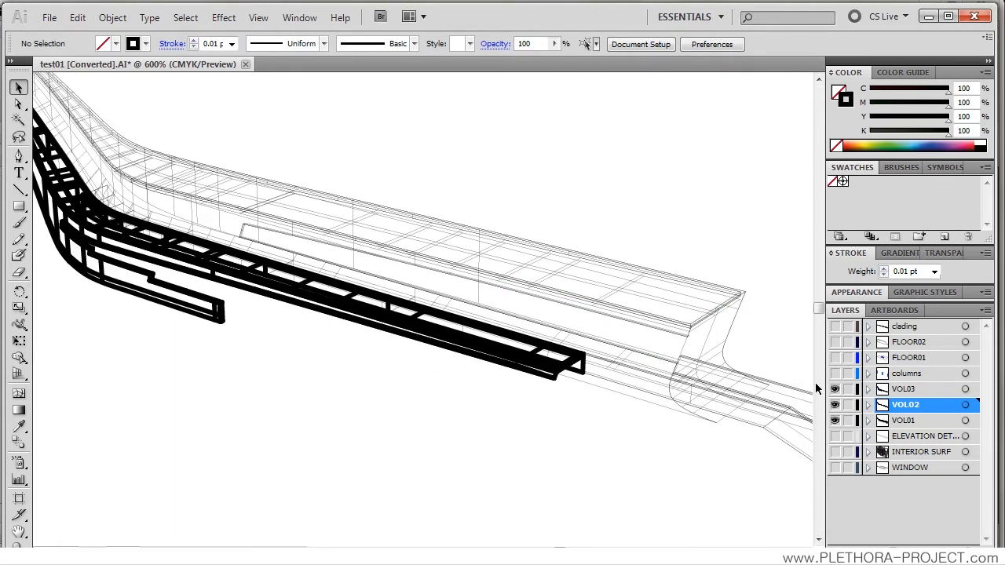
left_click(899, 389, "alt")
left_click_drag(263, 270, 308, 308)
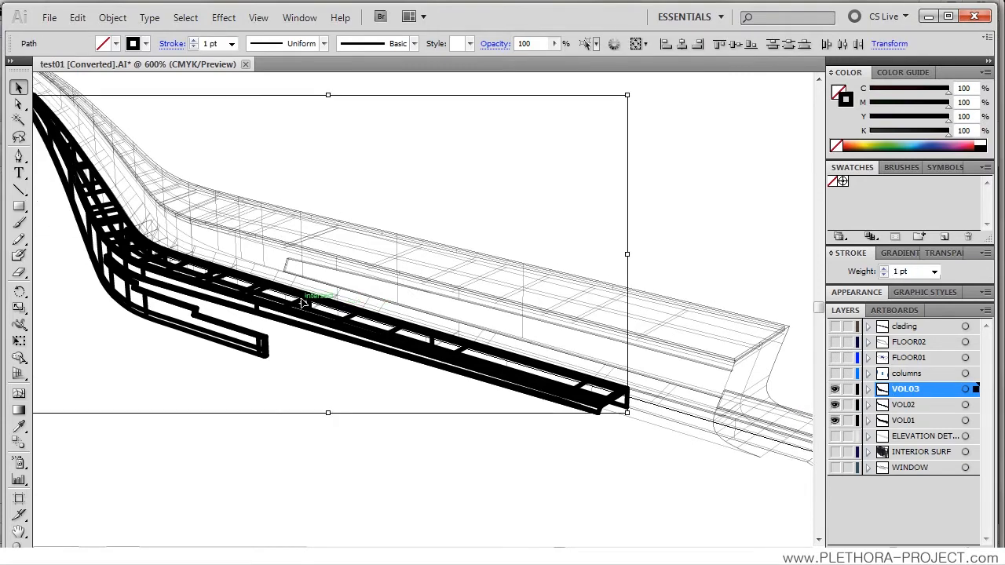
left_click(232, 44)
left_click(208, 54)
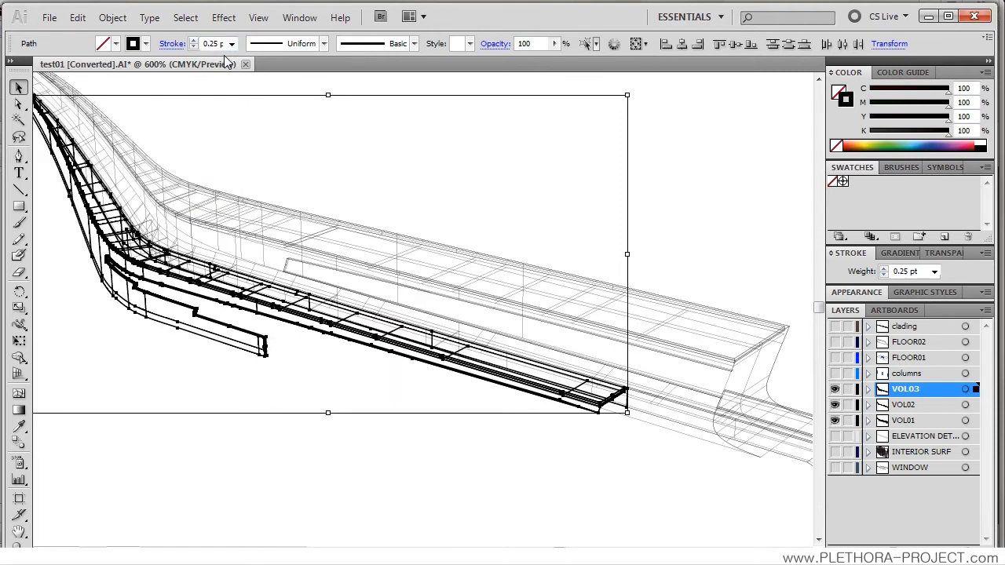
left_click(347, 139)
left_click_drag(329, 216, 397, 257)
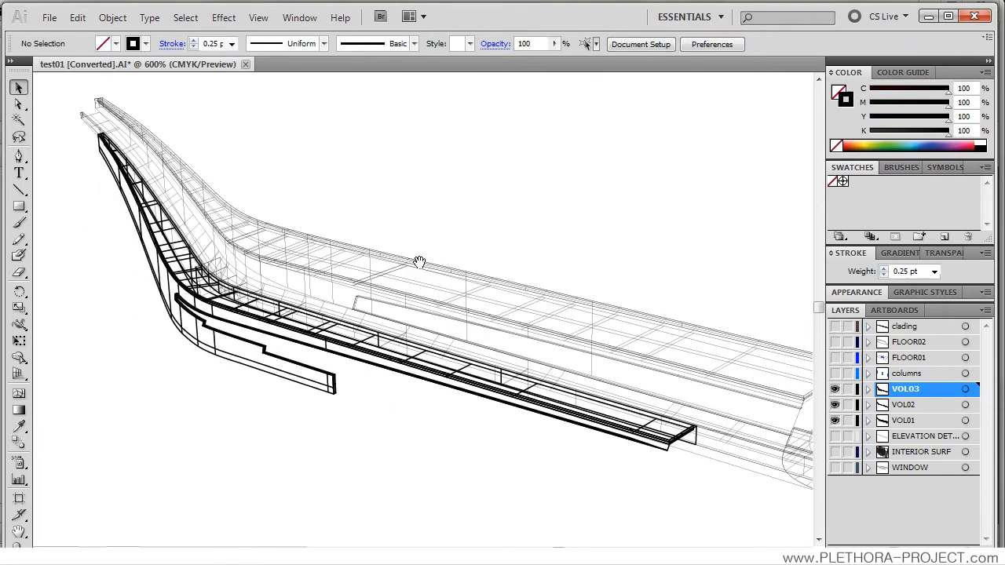
Step: Reselect all VOL03 linework, reduce its stroke weight to 0.05 pt, and clear the selection
left_click(889, 390, "alt")
left_click(223, 44)
type("0")
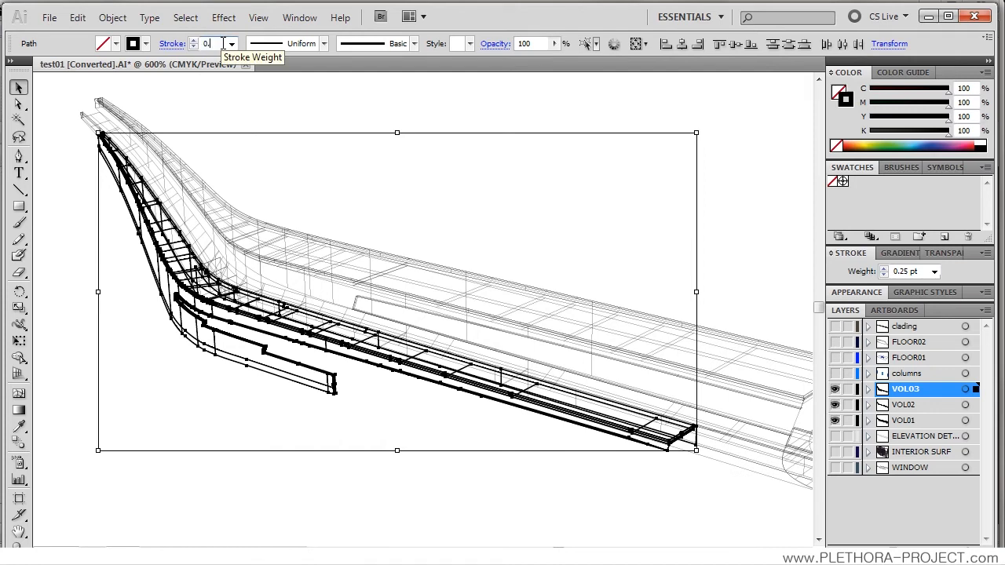
type(".05")
key("Return")
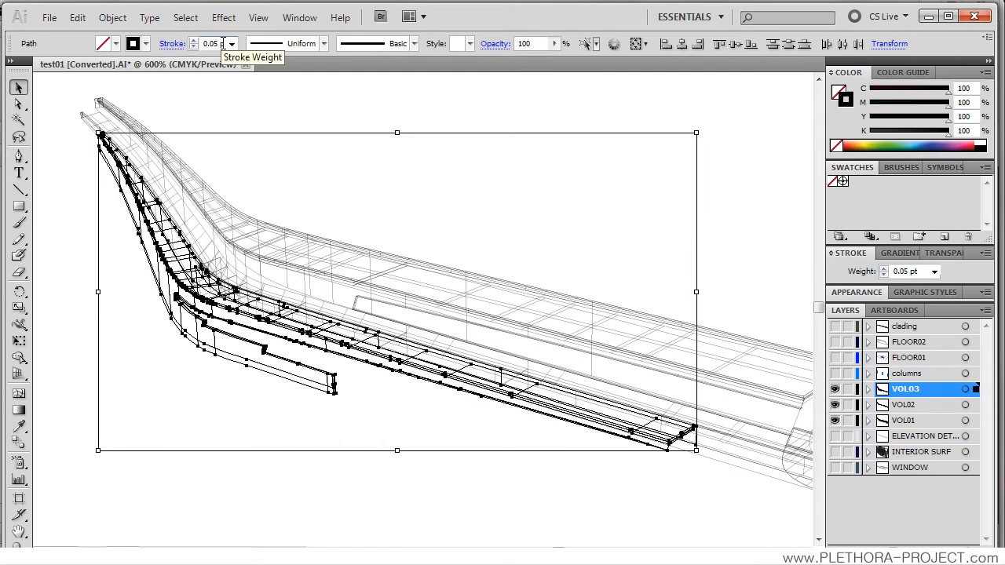
left_click(263, 108)
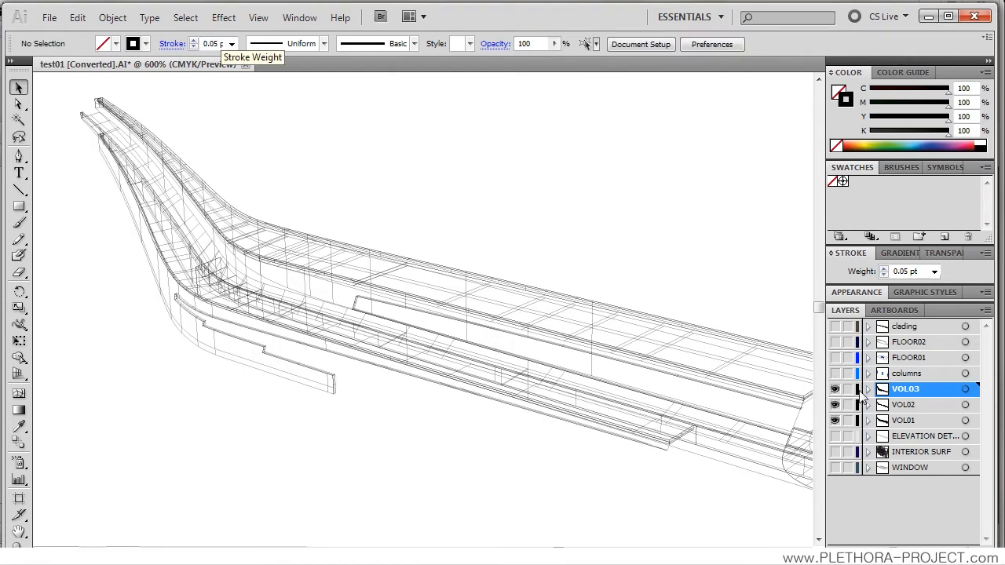
Step: Set the stroke weight of all VOL03 linework to 0.08 pt and clear the selection
left_click(886, 393)
double_click(220, 44)
left_click(222, 44)
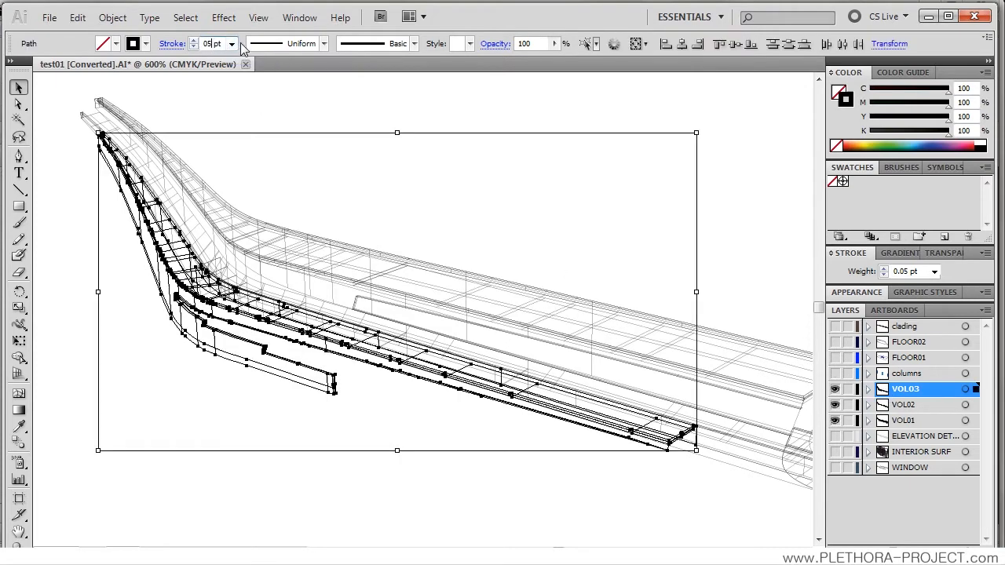
type("0.08")
key("Return")
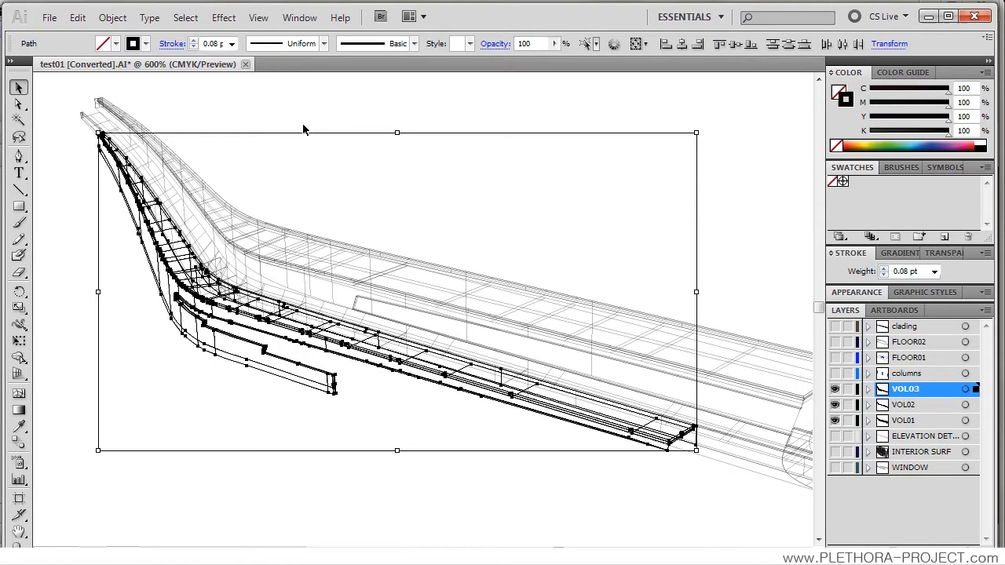
left_click(305, 129)
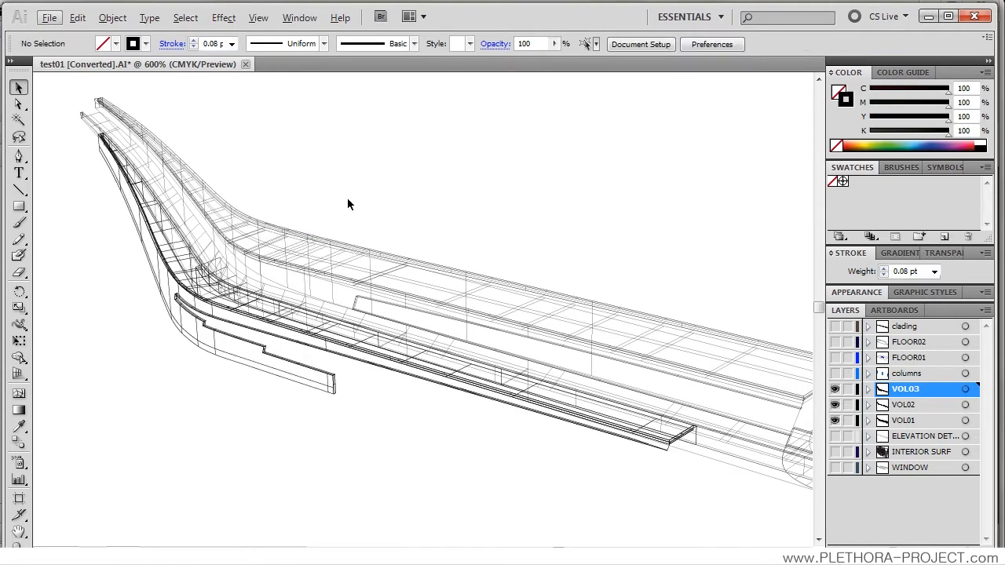
scroll(397, 232, "down", 1)
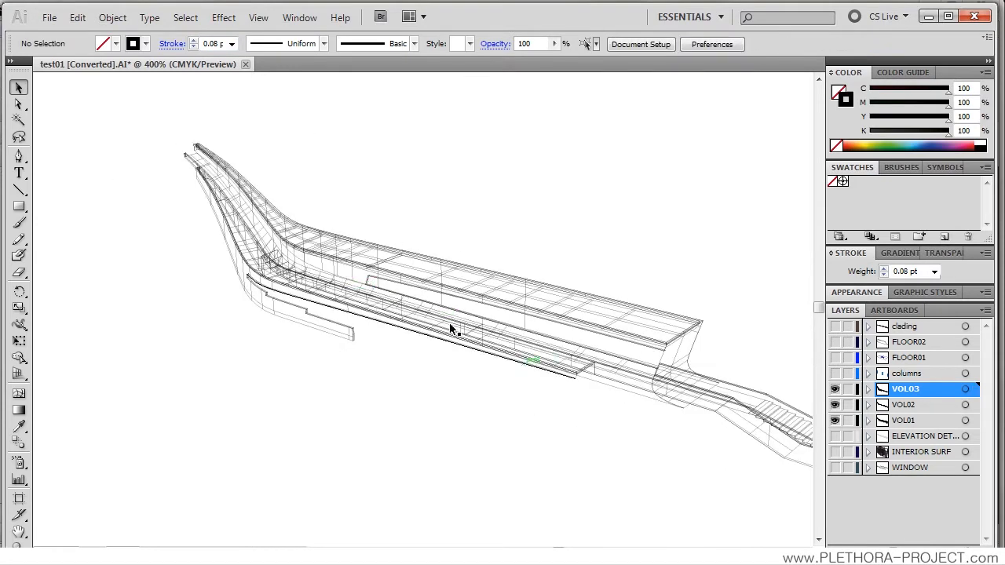
Step: Examine the combined VOL01, VOL02 and VOL03 linework up close, from the curved far end to the stair
scroll(450, 330, "up", 1)
left_click_drag(395, 291, 358, 269)
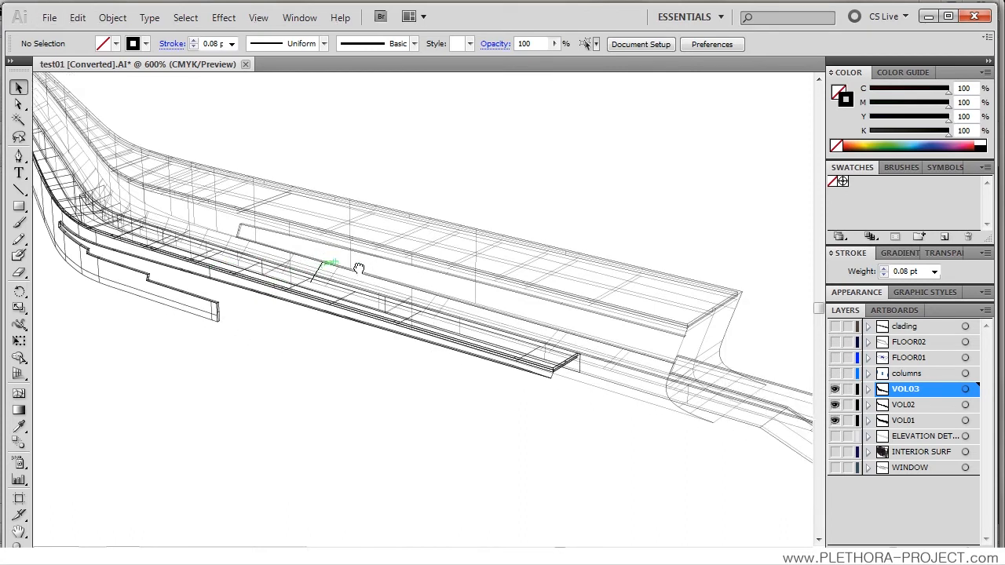
left_click_drag(183, 274, 299, 321)
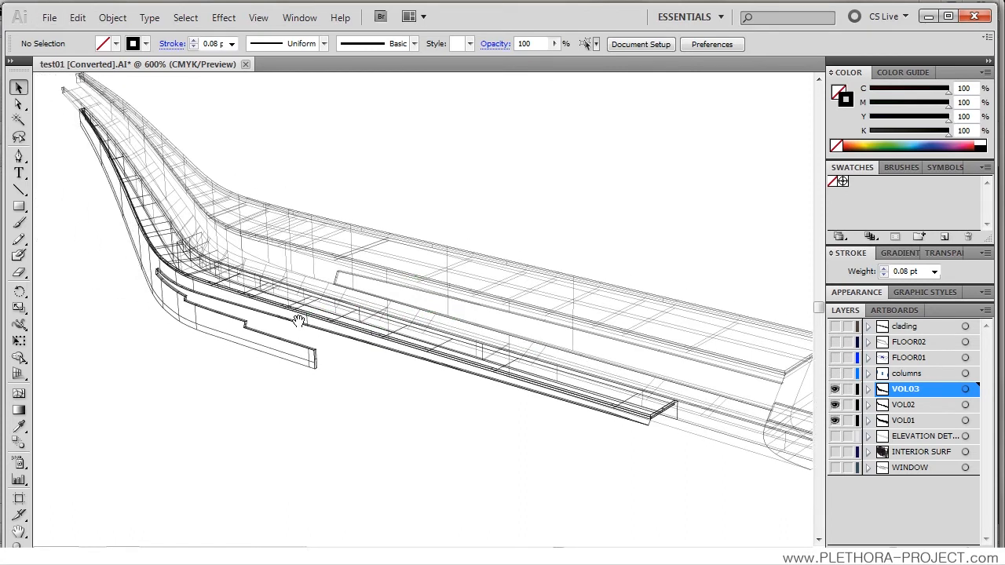
left_click_drag(322, 369, 267, 366)
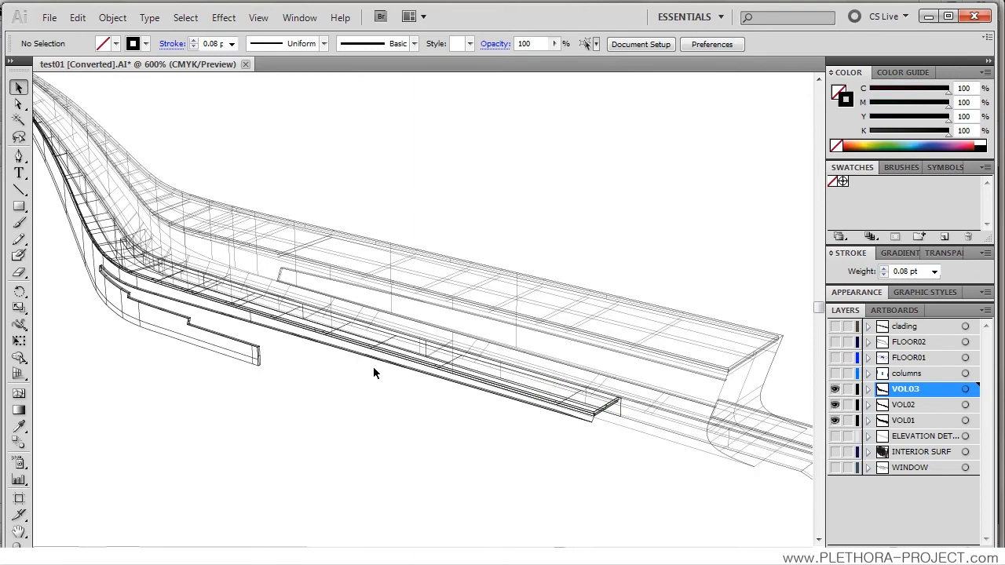
left_click_drag(342, 324, 368, 299)
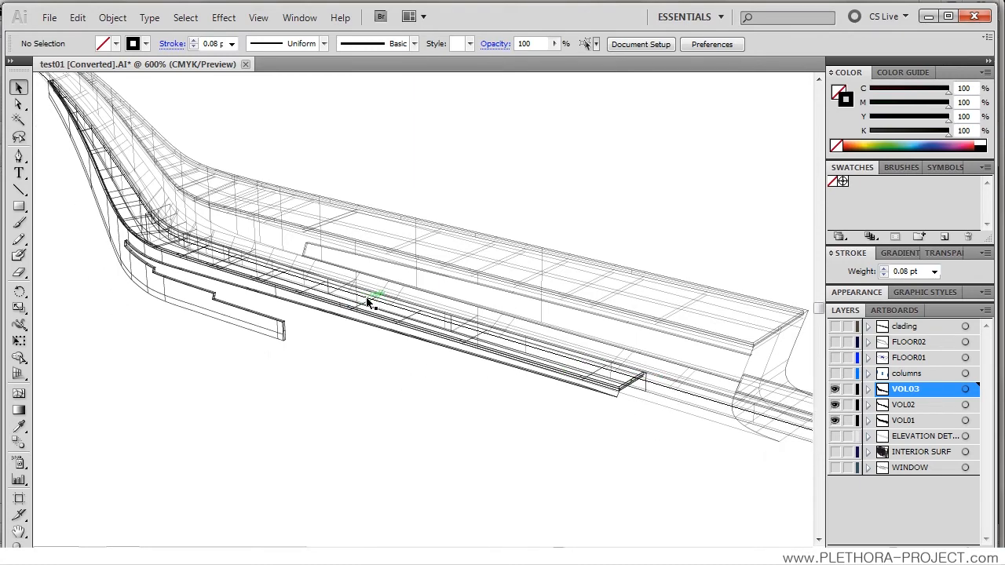
scroll(367, 301, "down", 1)
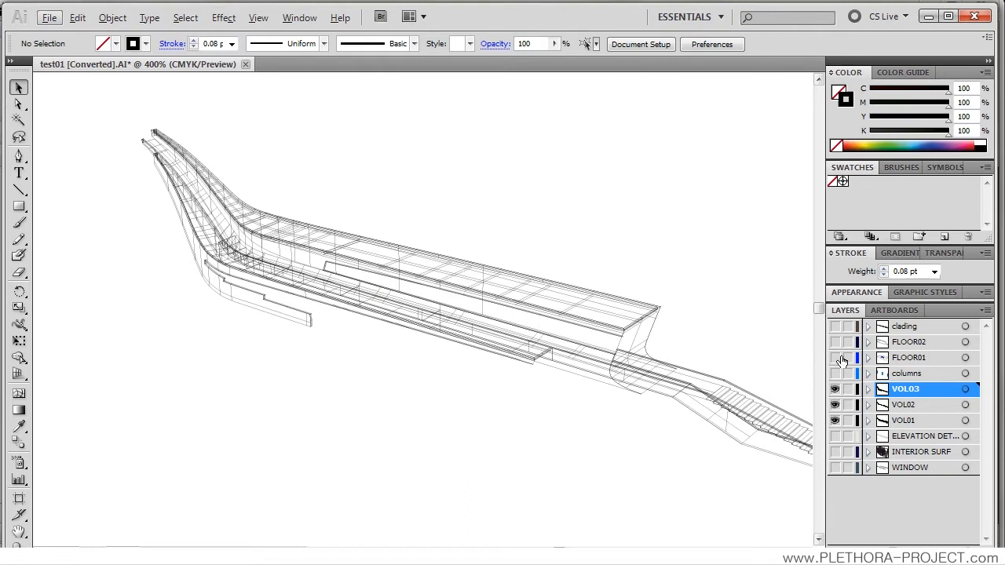
left_click_drag(444, 390, 407, 372)
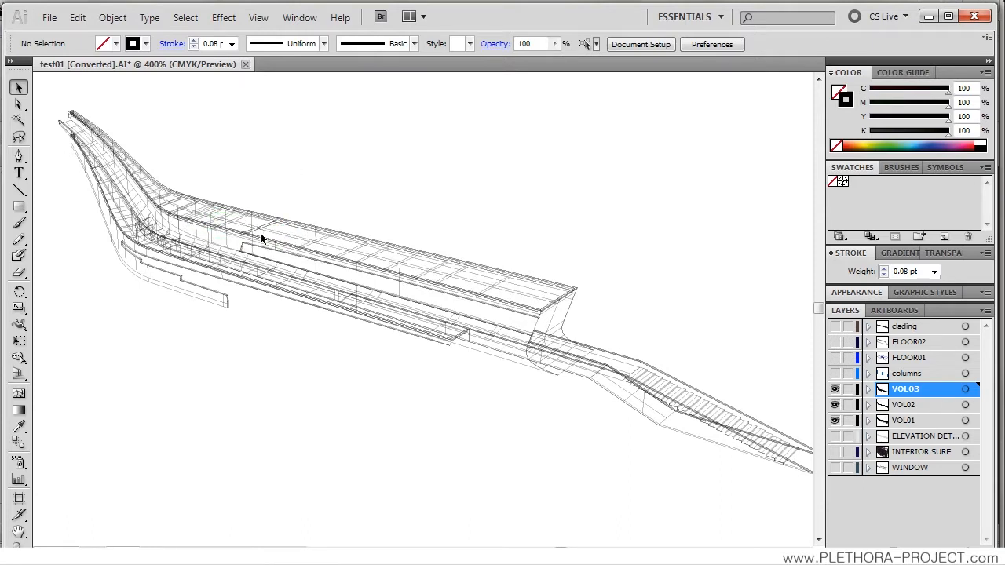
Step: Close the test01 document without saving its changes, and switch to Rhino with the layer list shown
left_click(246, 65)
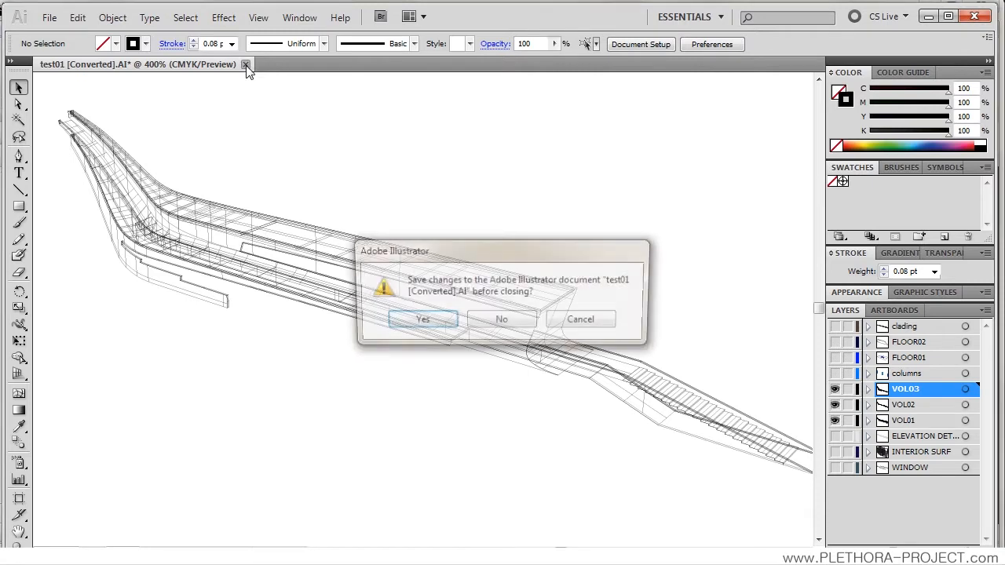
left_click(503, 318)
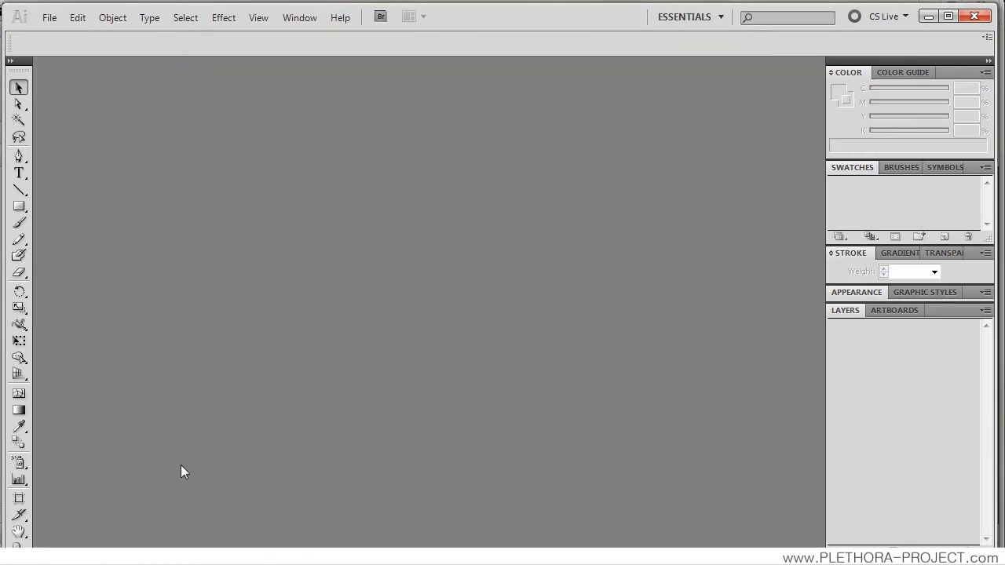
left_click(928, 17)
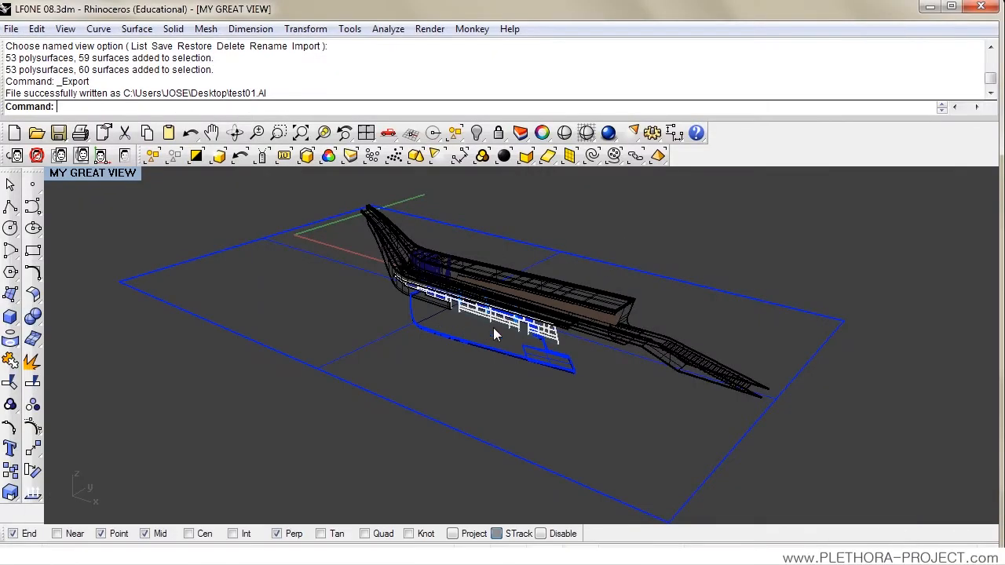
left_click(520, 133)
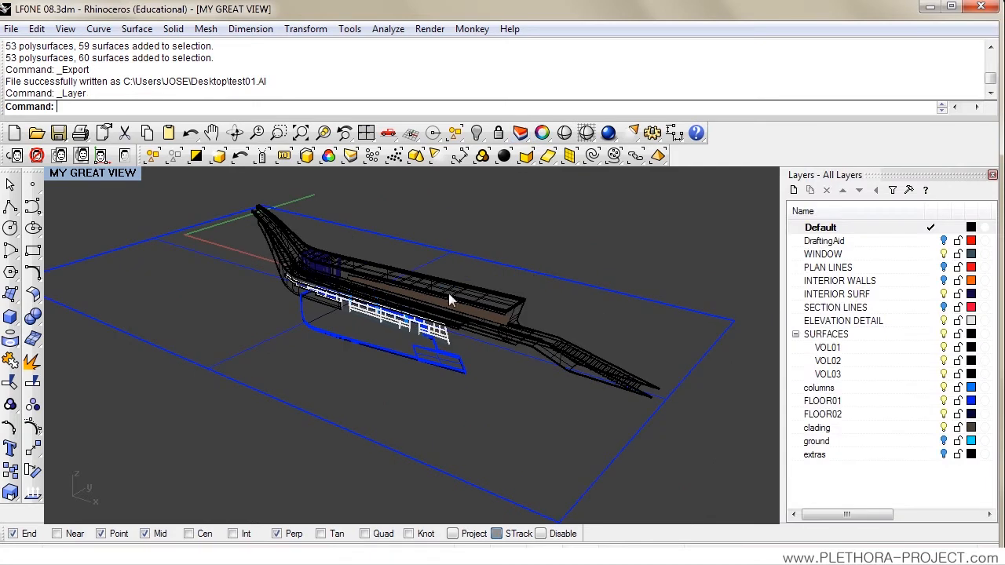
left_click(834, 348)
left_click(838, 376, "shift")
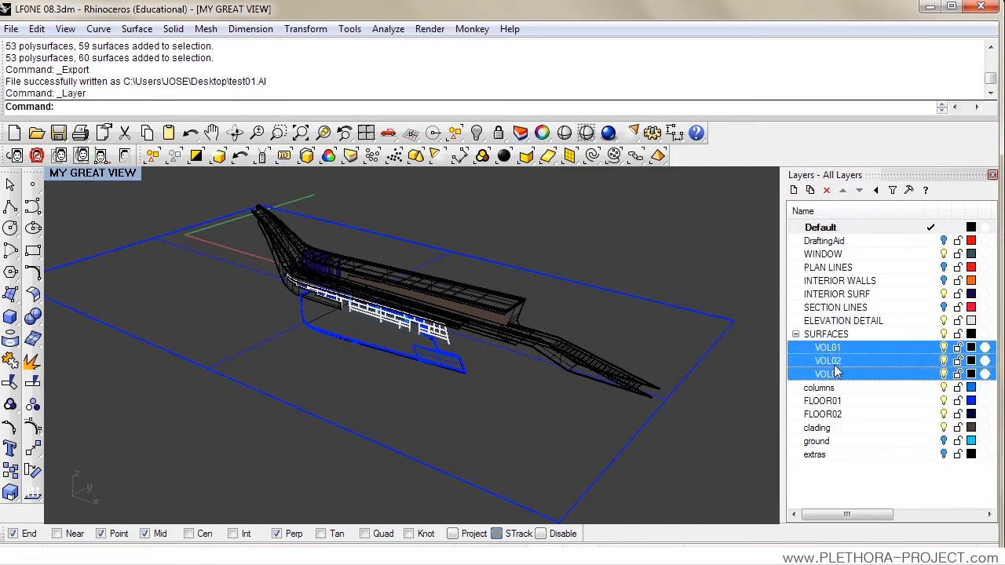
right_click(836, 371)
left_click(866, 495)
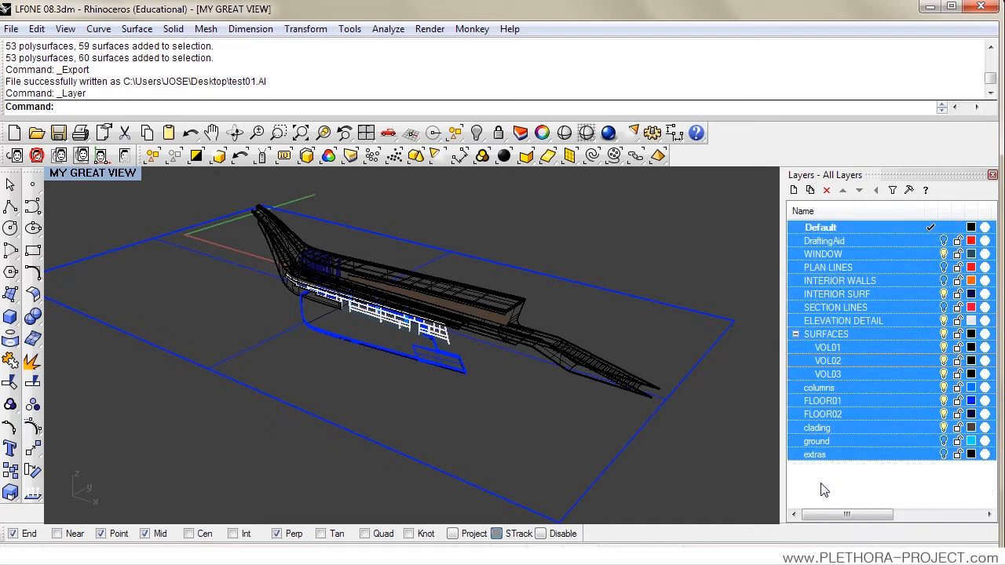
left_click(831, 374)
left_click(829, 360)
left_click(831, 377, "shift")
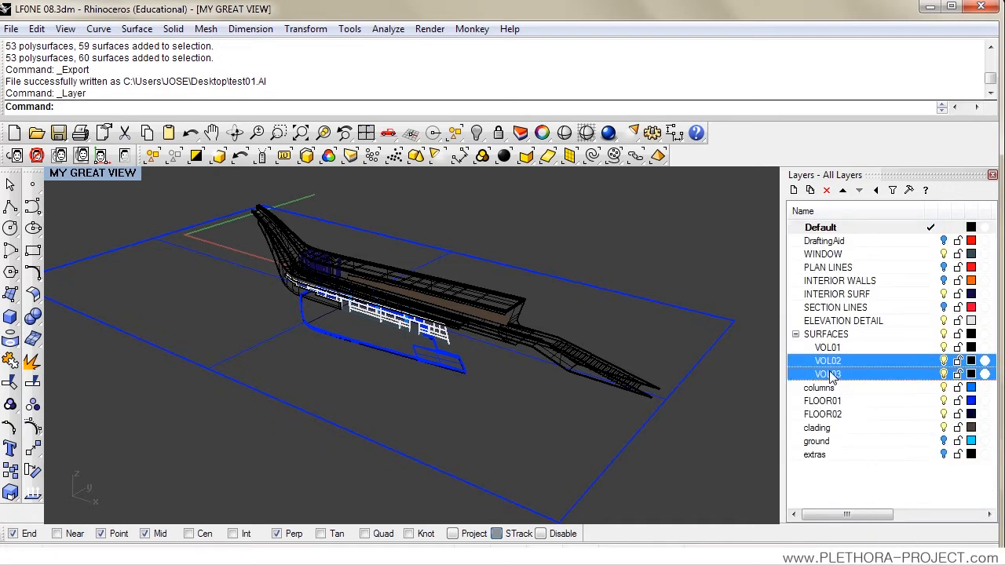
Step: Isolate the objects on layers VOL01, VOL02 and VOL03 by selecting them, inverting the selection and hiding everything else
left_click(830, 347)
left_click(832, 375, "shift")
right_click(834, 377)
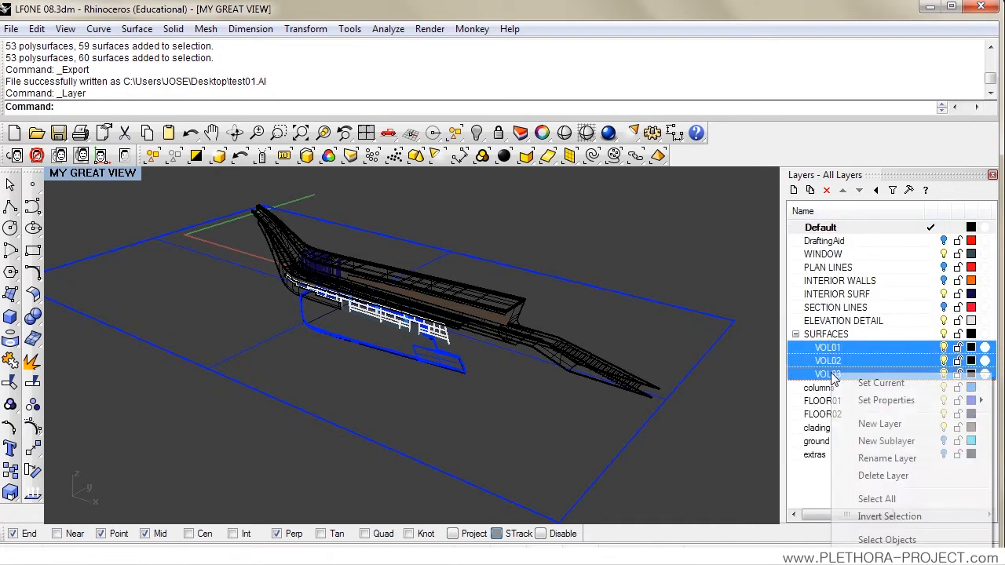
left_click(864, 540)
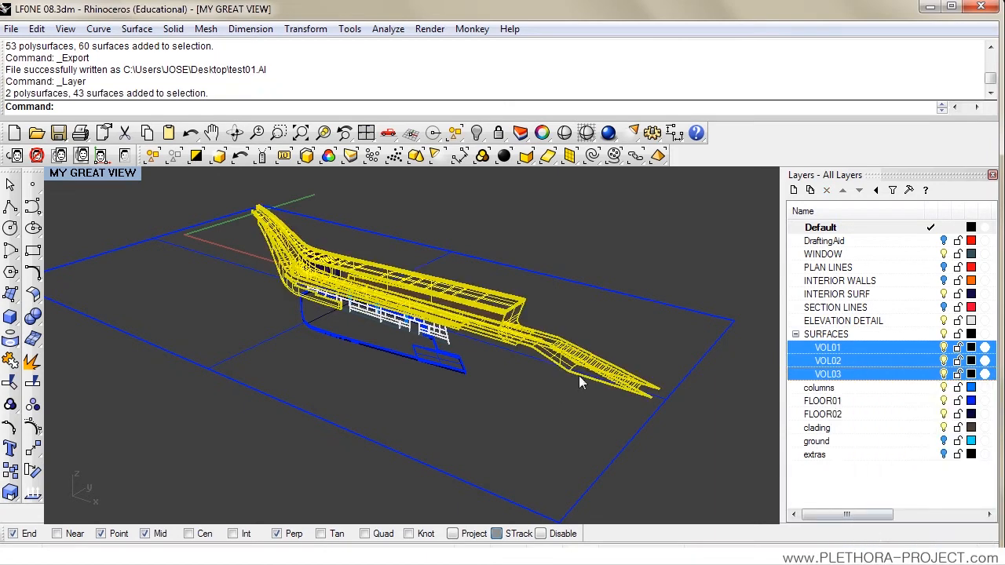
left_click(197, 157)
type("Hide")
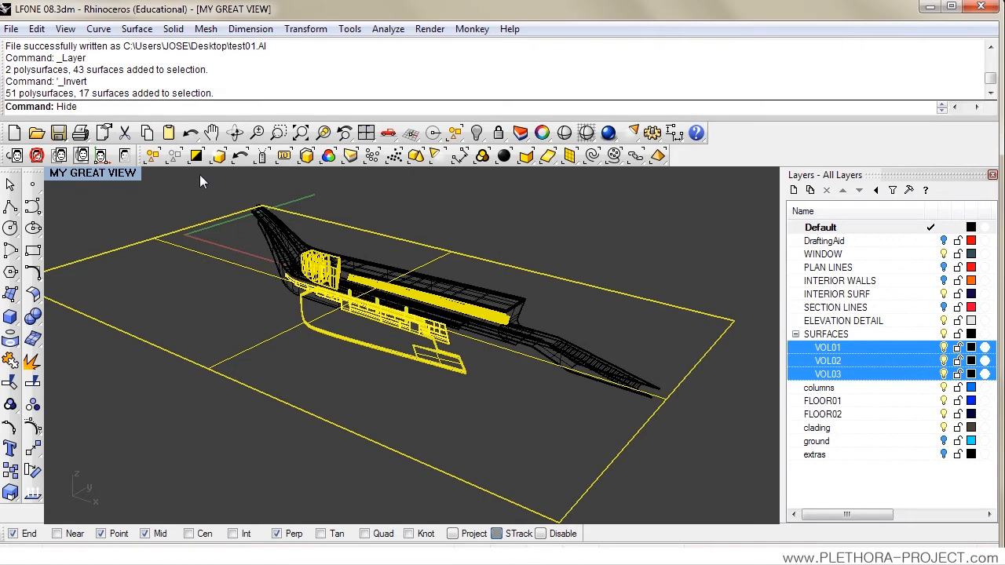
key("Return")
Step: Restore the named view MY GREAT VIEW in the perspective viewport
left_click_drag(296, 291, 318, 307)
scroll(310, 310, "up", 3)
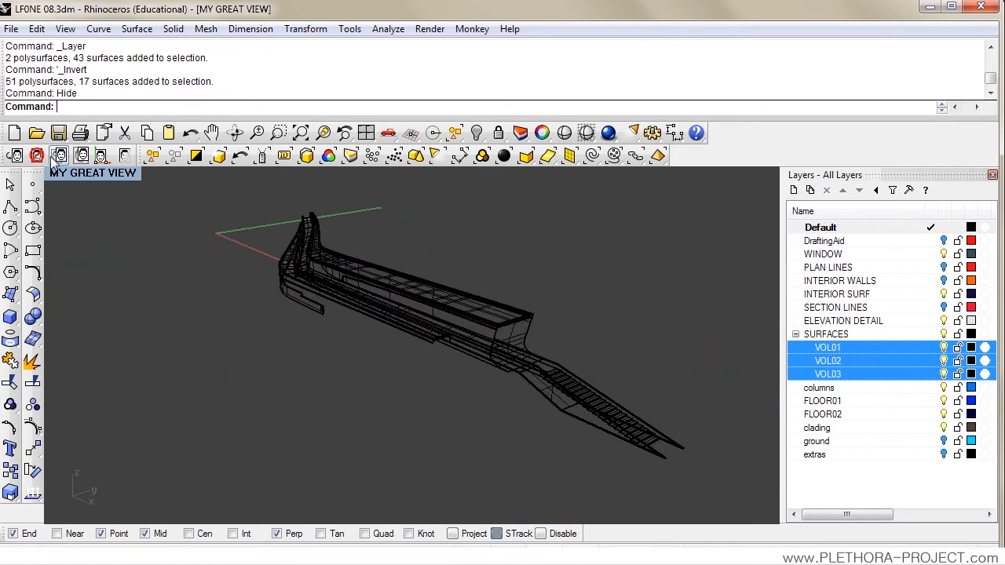
left_click(82, 177)
mouse_move(151, 363)
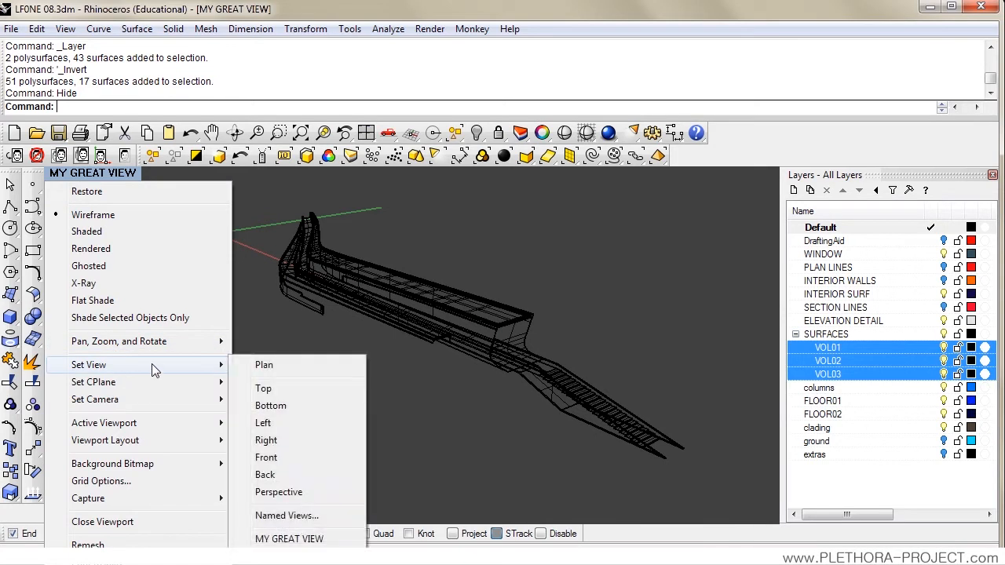
left_click(283, 540)
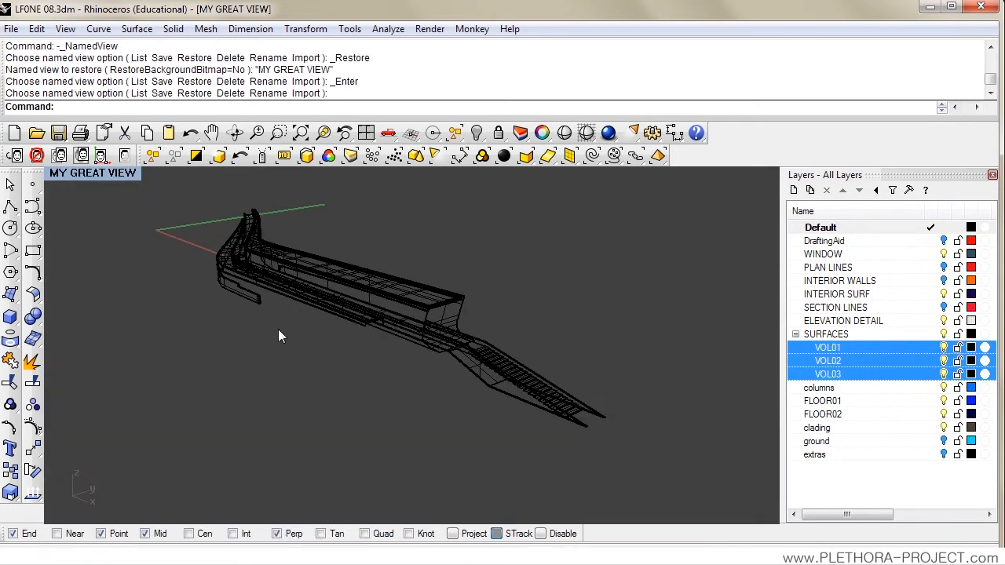
Step: Run Make2D on all visible objects from the current view, with hidden lines shown, tangent edges off and source layers not maintained
left_click_drag(168, 199, 659, 486)
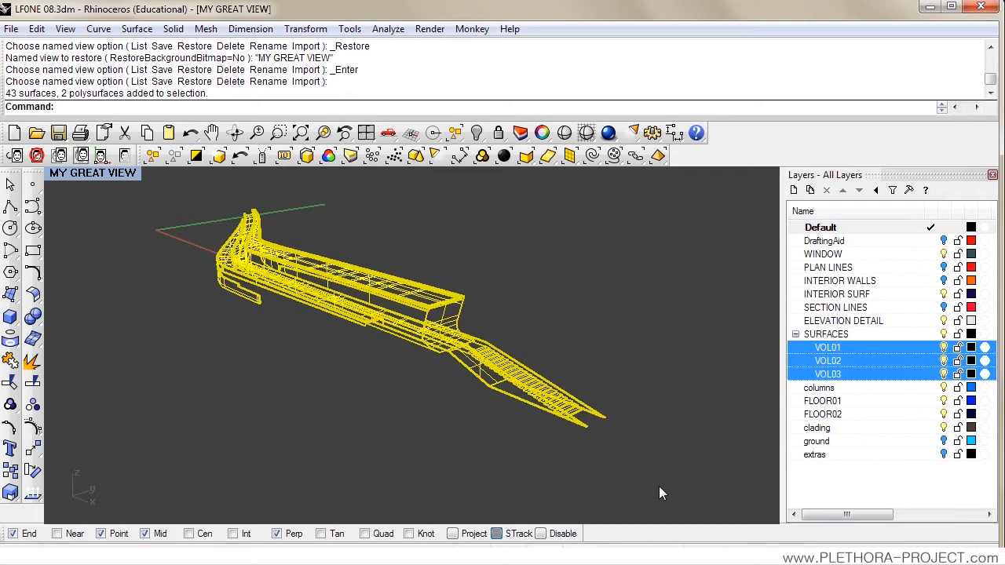
type("make2d")
key("Return")
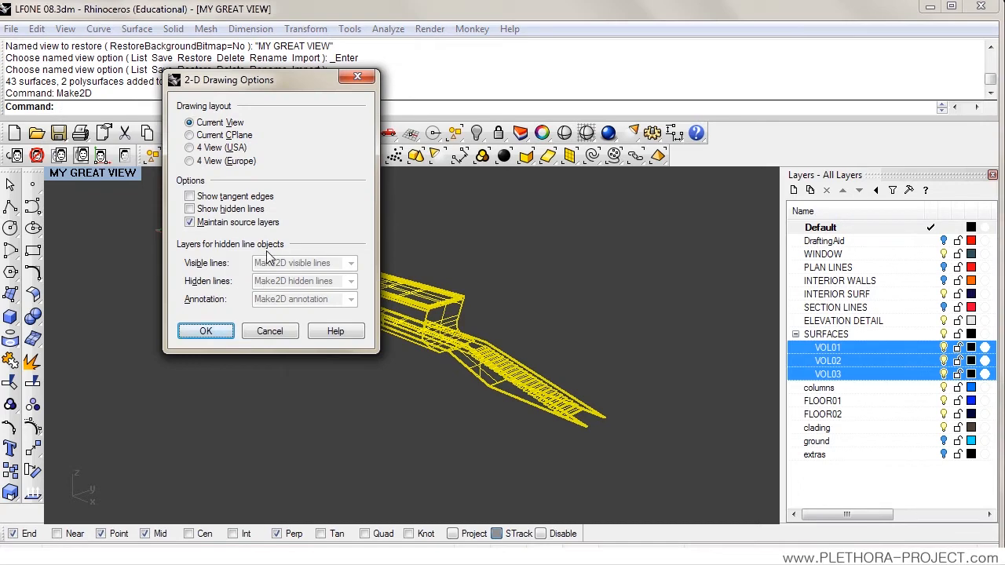
mouse_move(288, 91)
left_mouse_down()
mouse_move(427, 119)
mouse_move(611, 202)
mouse_move(612, 220)
left_mouse_up()
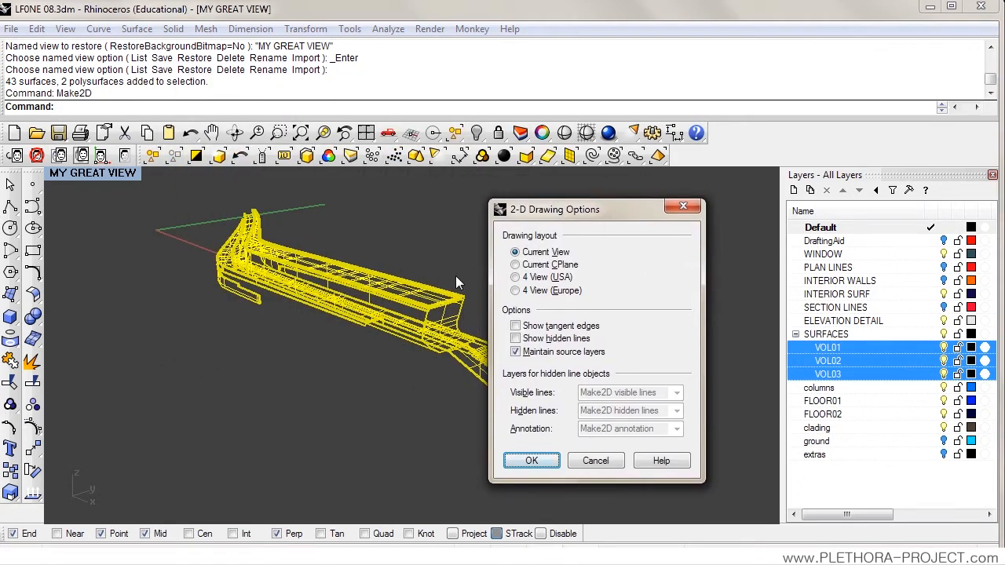
left_click(516, 351)
left_click(515, 351)
left_click(516, 326)
left_click(516, 326)
left_click(516, 339)
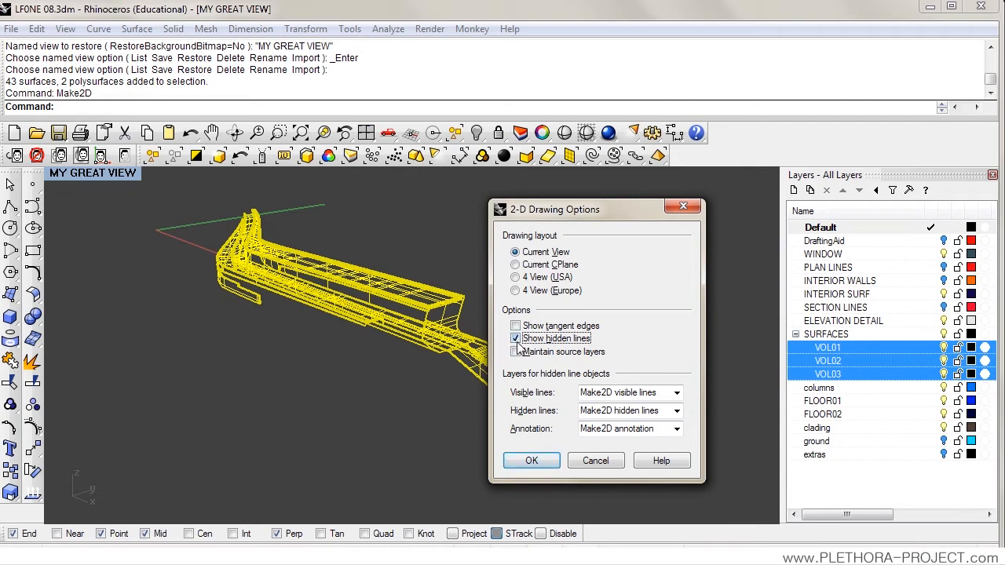
left_click(532, 462)
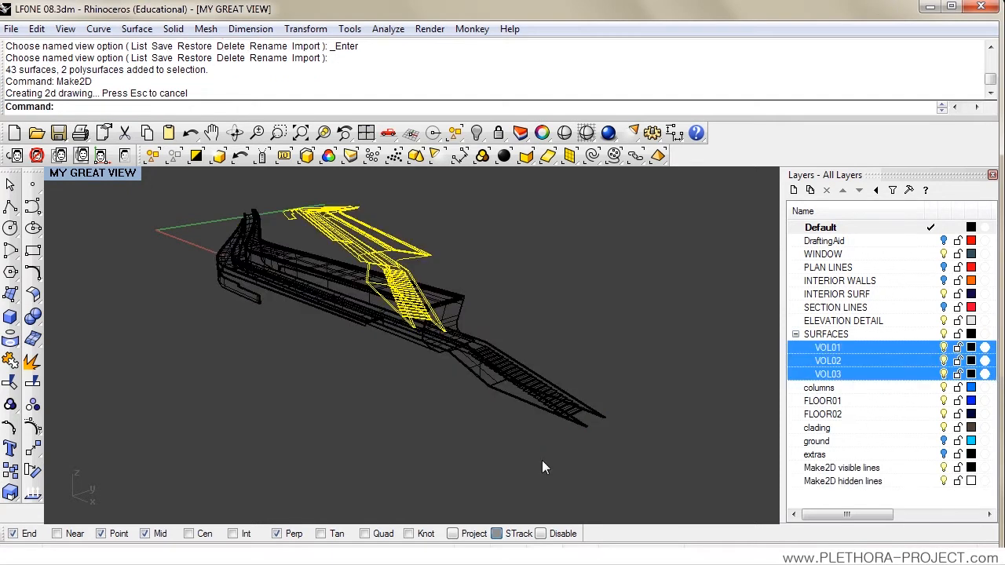
Step: Turn off layers VOL03, VOL02 and VOL01 so only the Make2D linework stays in view
left_click(830, 469)
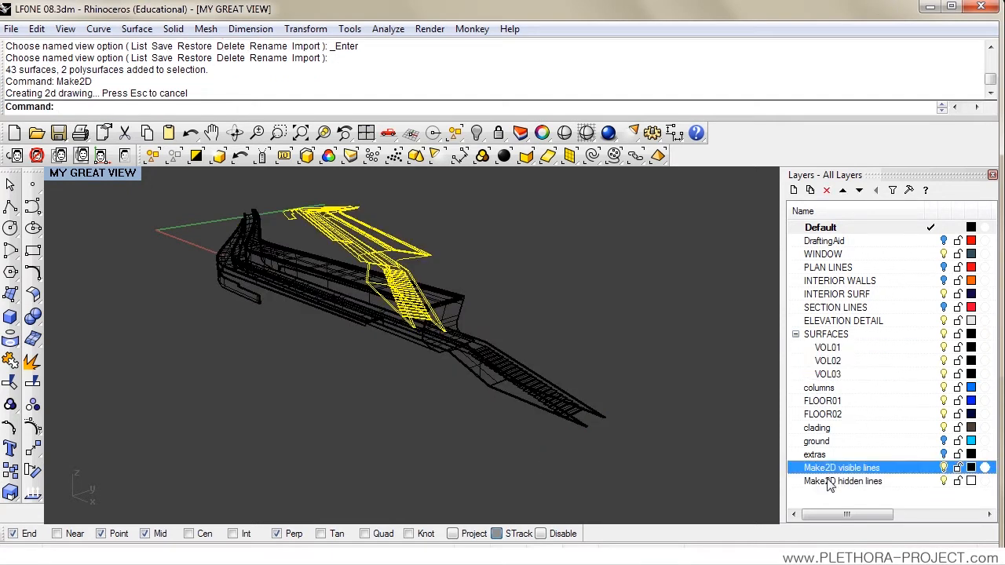
left_click(831, 481, "shift")
left_click(944, 374)
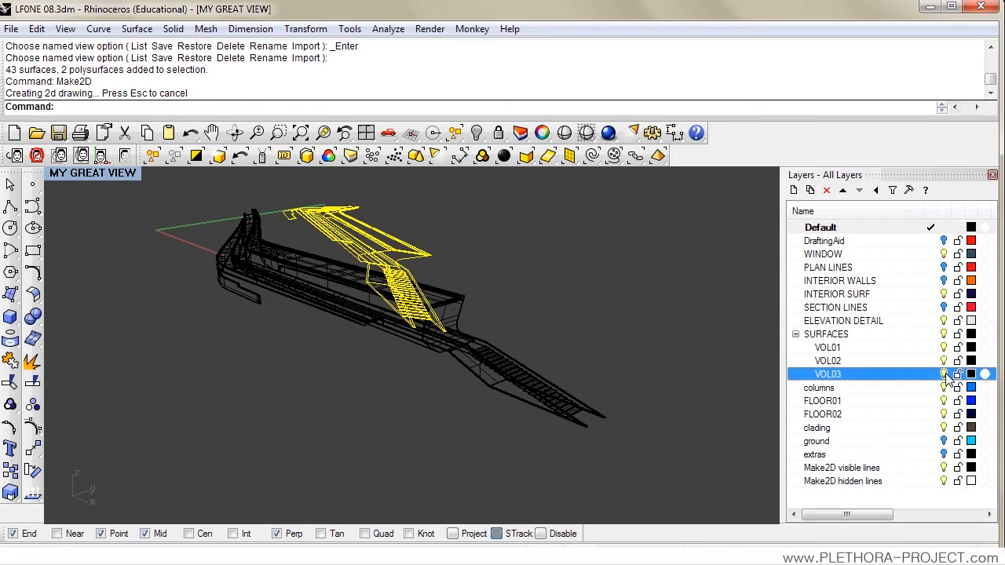
left_click(944, 361)
left_click(943, 347)
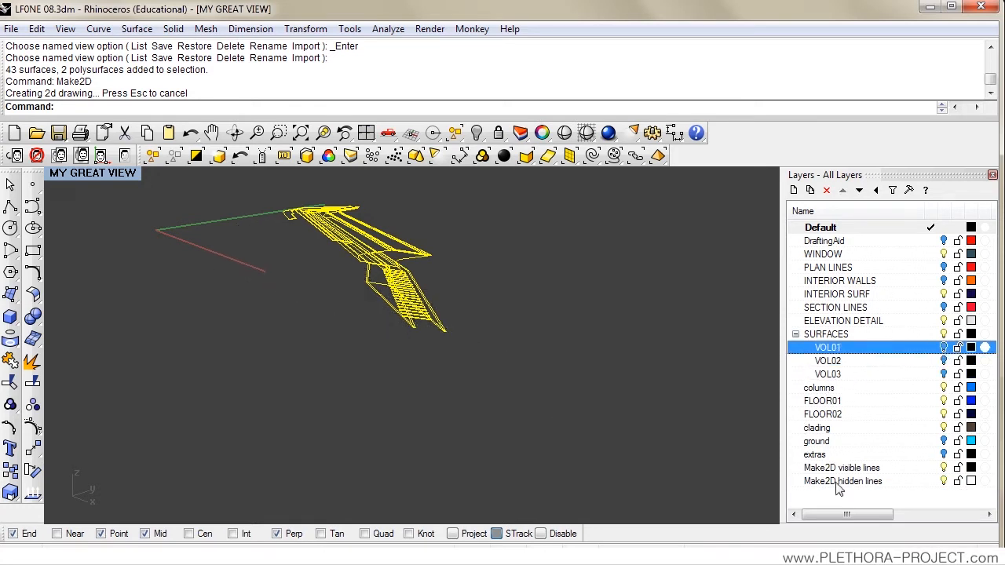
Step: Maximize the Top viewport and examine the flattened 2D drawing's visible and hidden lines
double_click(105, 173)
left_click(62, 178)
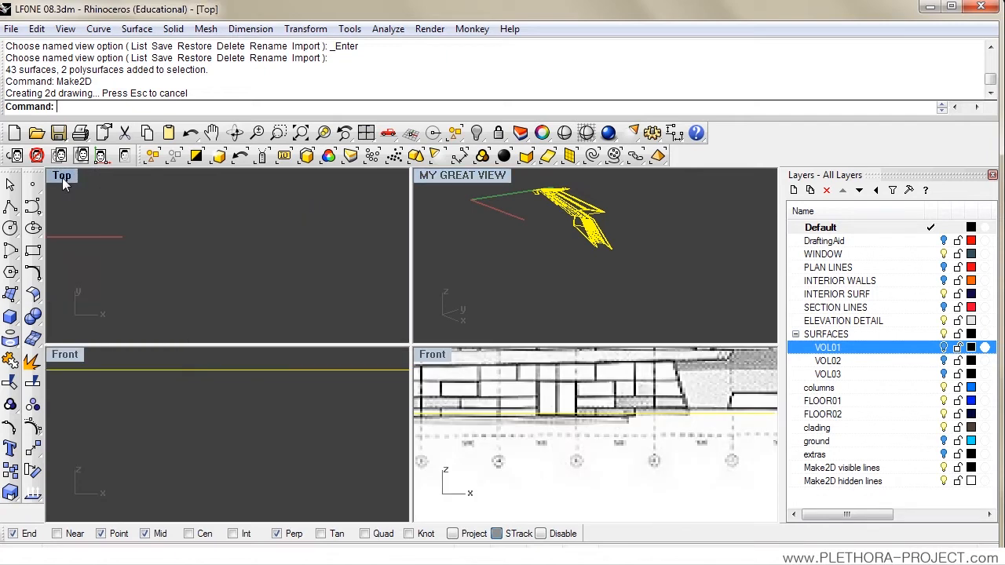
double_click(62, 177)
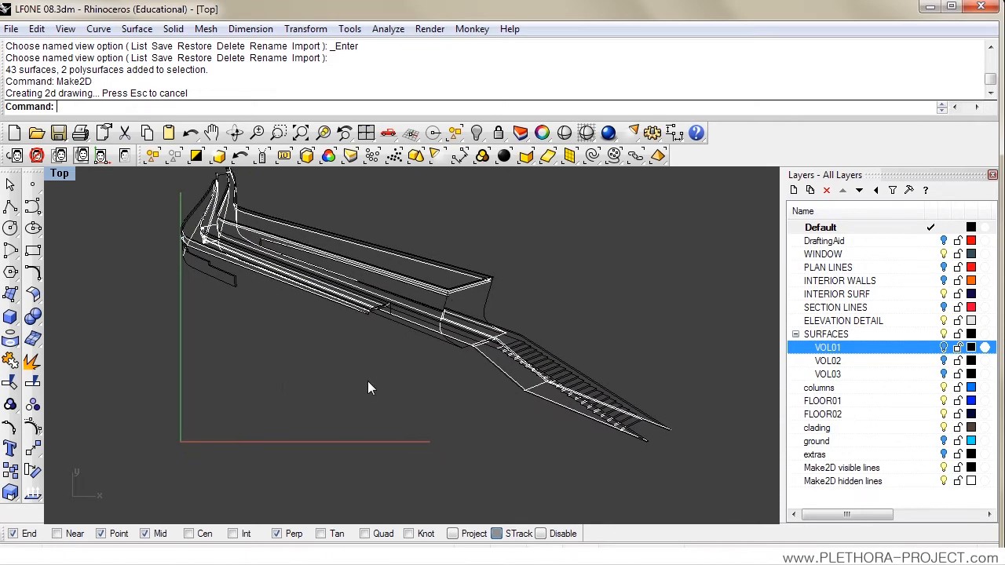
left_click_drag(378, 383, 371, 402)
scroll(326, 369, "up", 2)
scroll(326, 369, "down", 4)
scroll(325, 369, "up", 4)
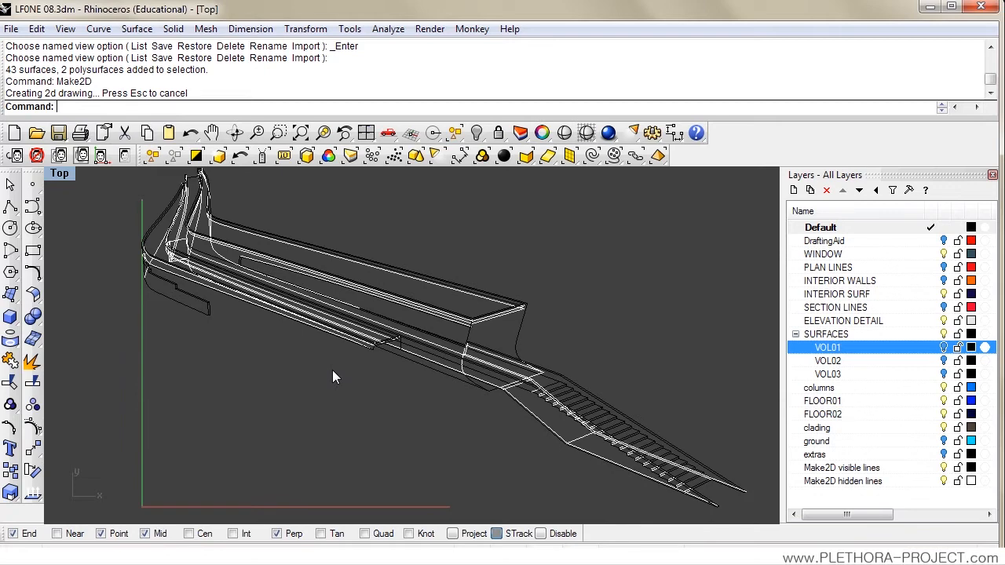
scroll(314, 362, "down", 1)
Step: Maximize the MY GREAT VIEW viewport and orbit around the flat 2D drawing on the ground plane
double_click(60, 173)
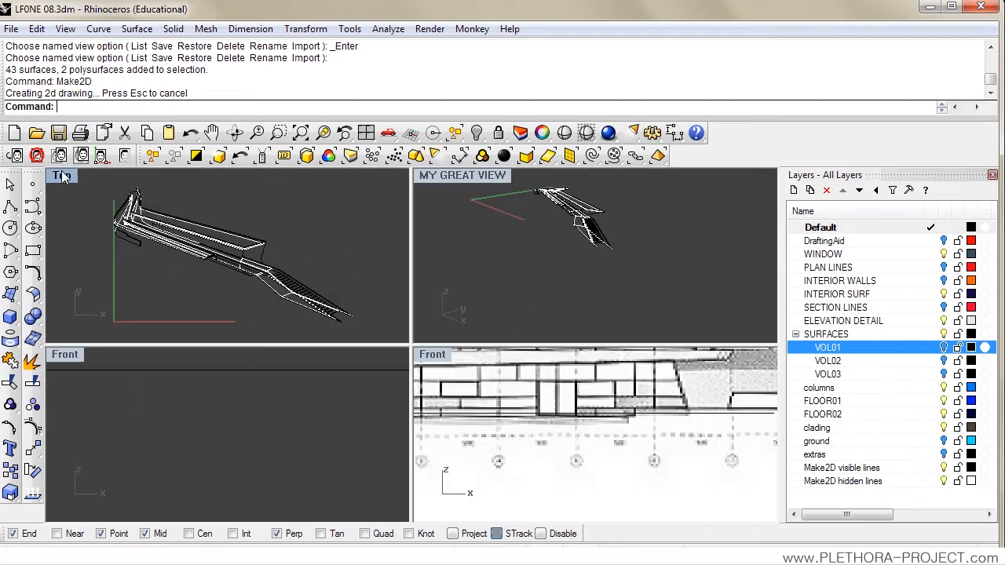
double_click(427, 175)
left_click_drag(421, 307, 310, 383)
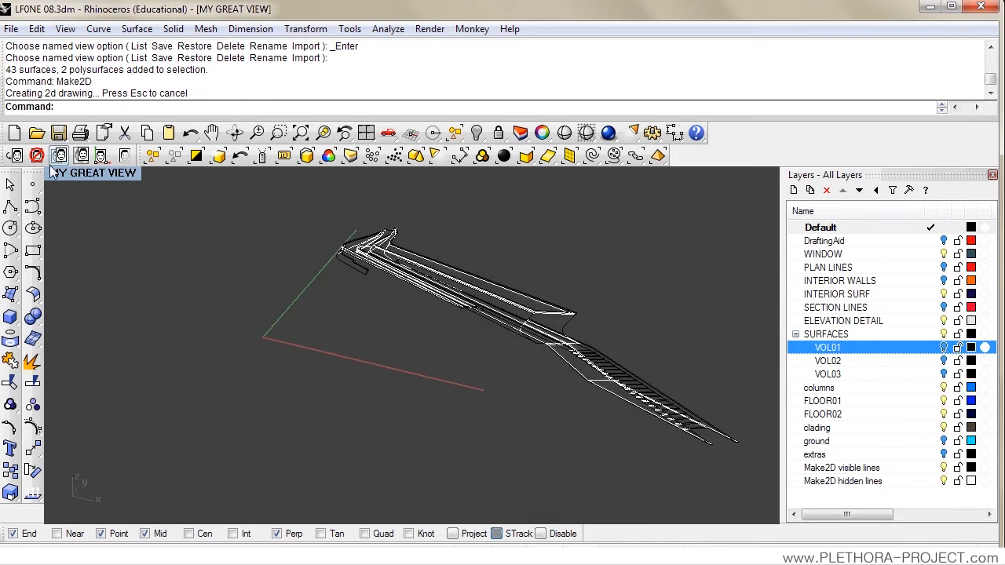
Step: Switch back to the maximized Top viewport with the whole flat Make2D drawing in view
double_click(61, 174)
double_click(60, 173)
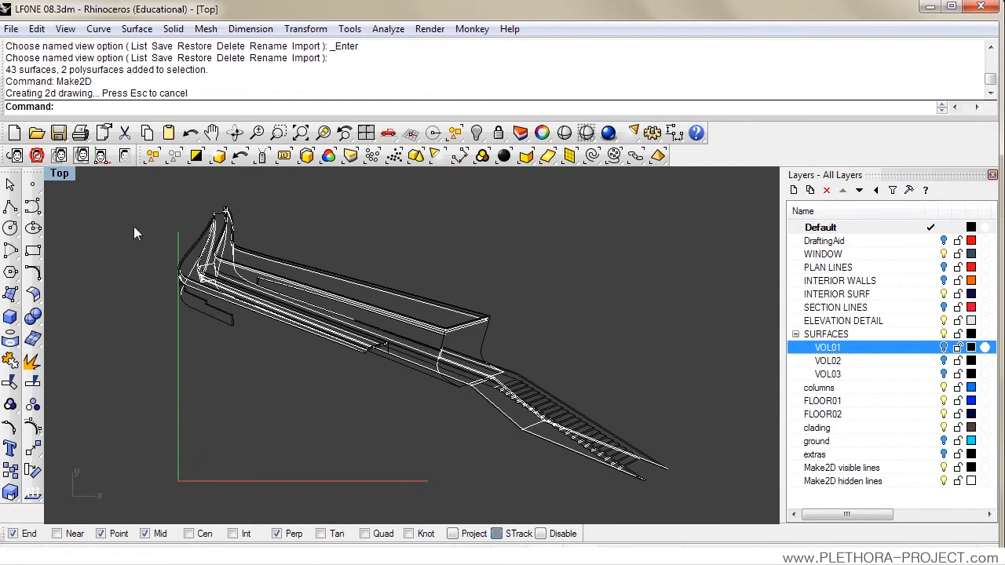
scroll(266, 295, "down", 3)
scroll(266, 310, "up", 2)
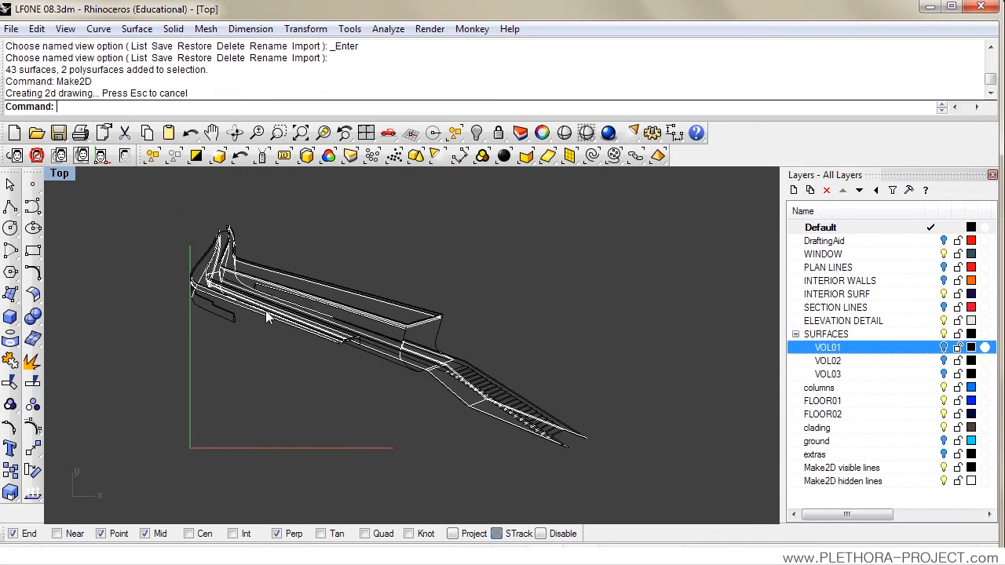
left_click_drag(122, 187, 695, 503)
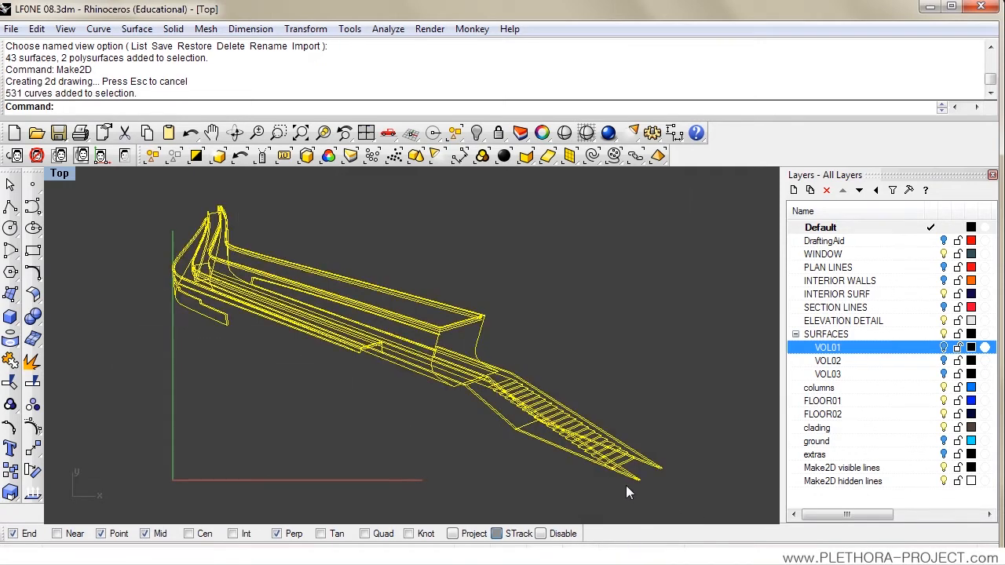
left_click(350, 426)
left_click_drag(122, 183, 694, 505)
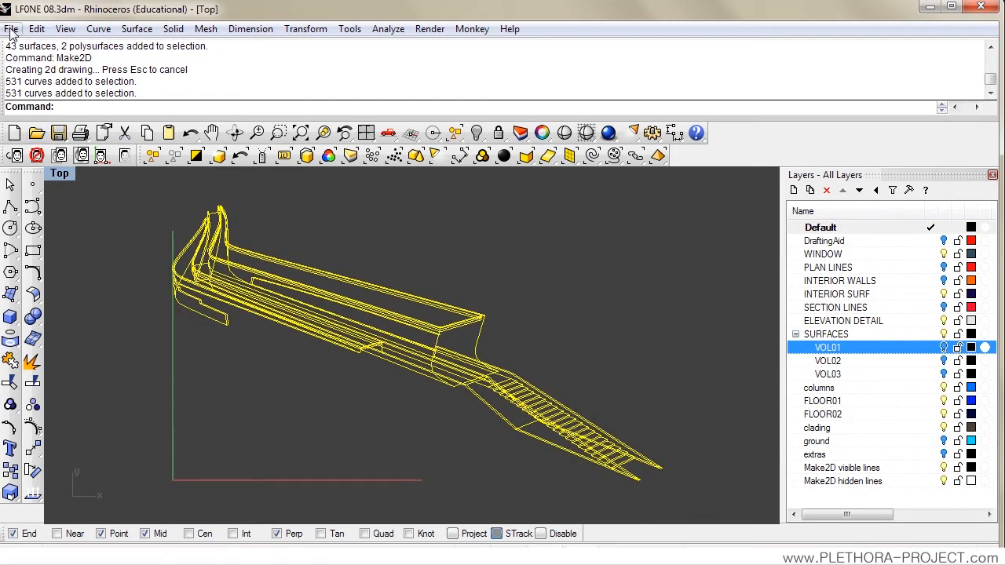
left_click(695, 426)
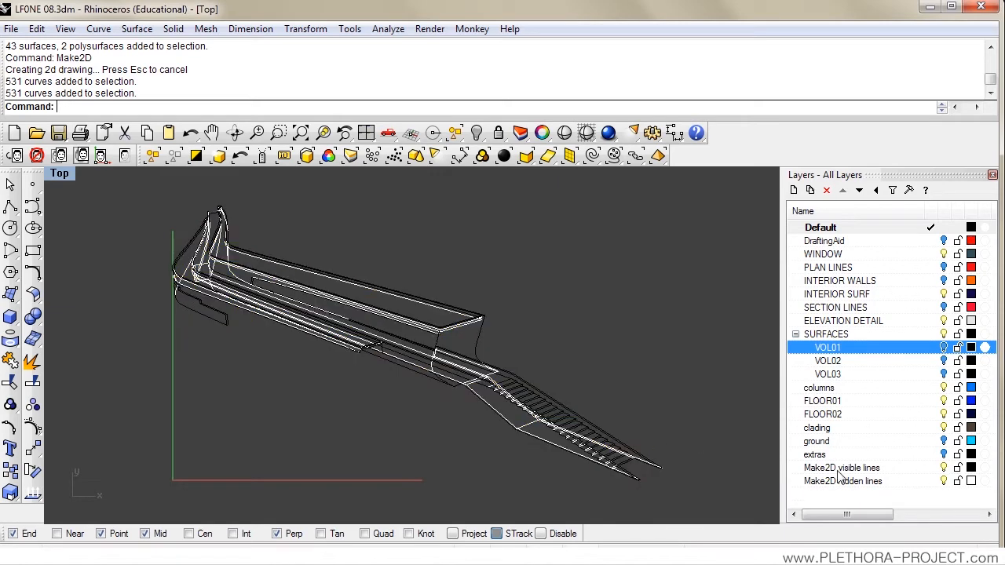
Step: Compare the drawing with the Make2D hidden lines layer turned off and back on
left_click(944, 483)
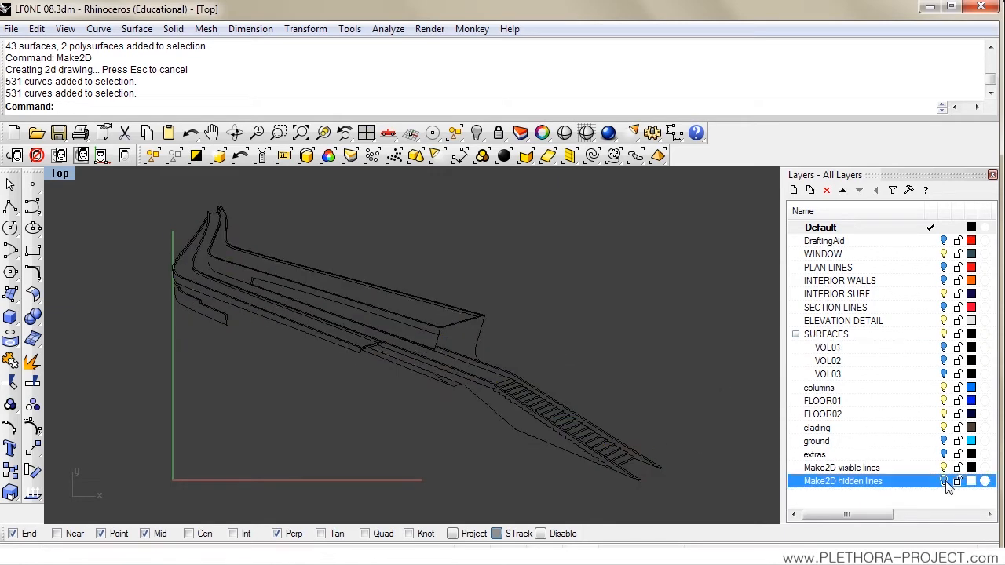
left_click(945, 481)
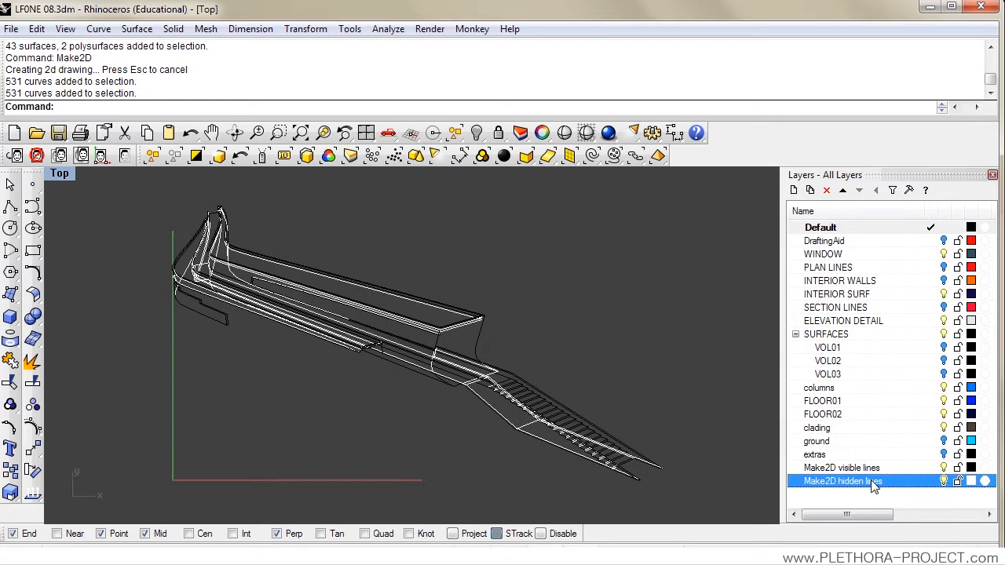
Step: Export all the Make2D curves to the Desktop as test02.AI, using a snapshot of the current view, and clear the selection
left_click_drag(121, 195, 712, 504)
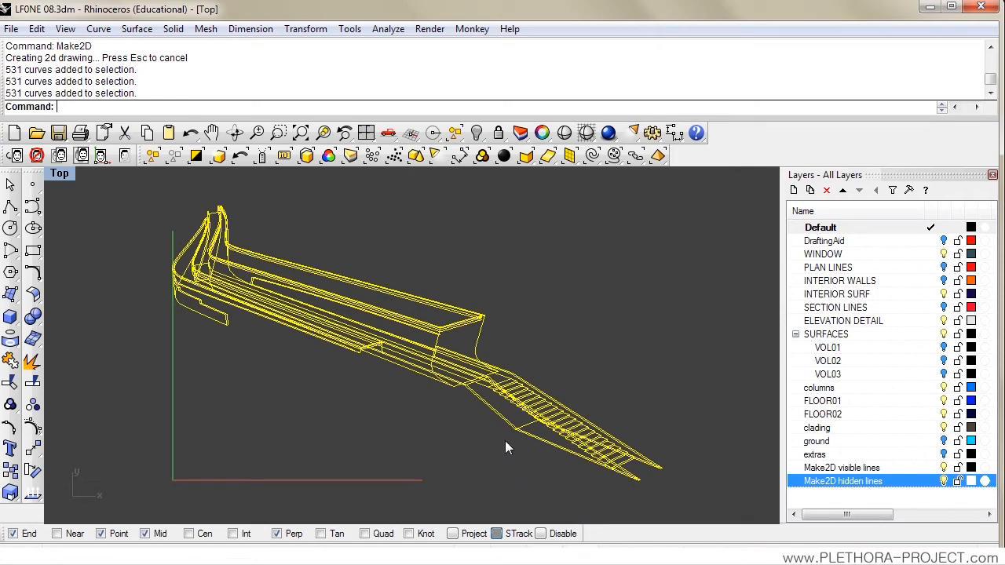
left_click(10, 32)
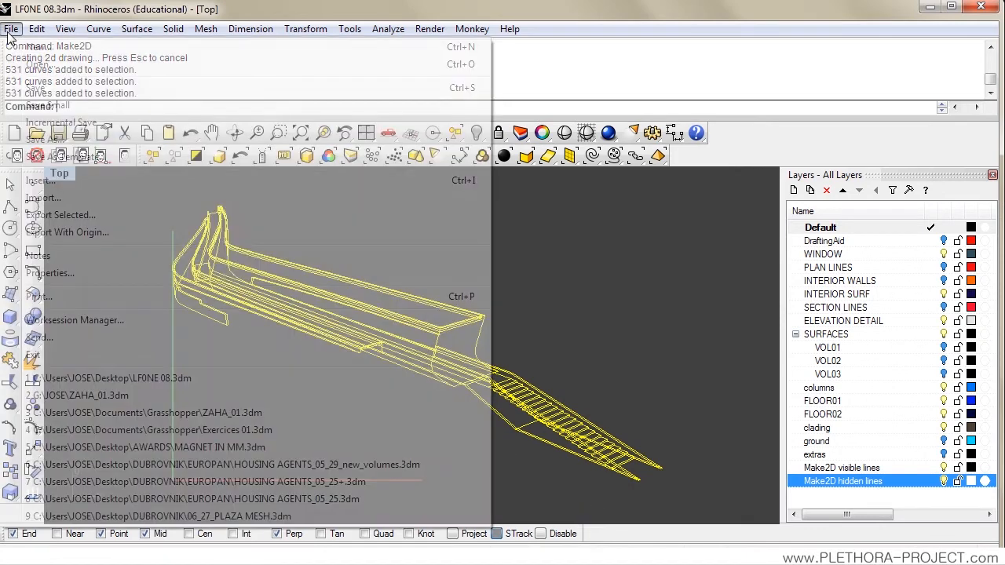
left_click(51, 214)
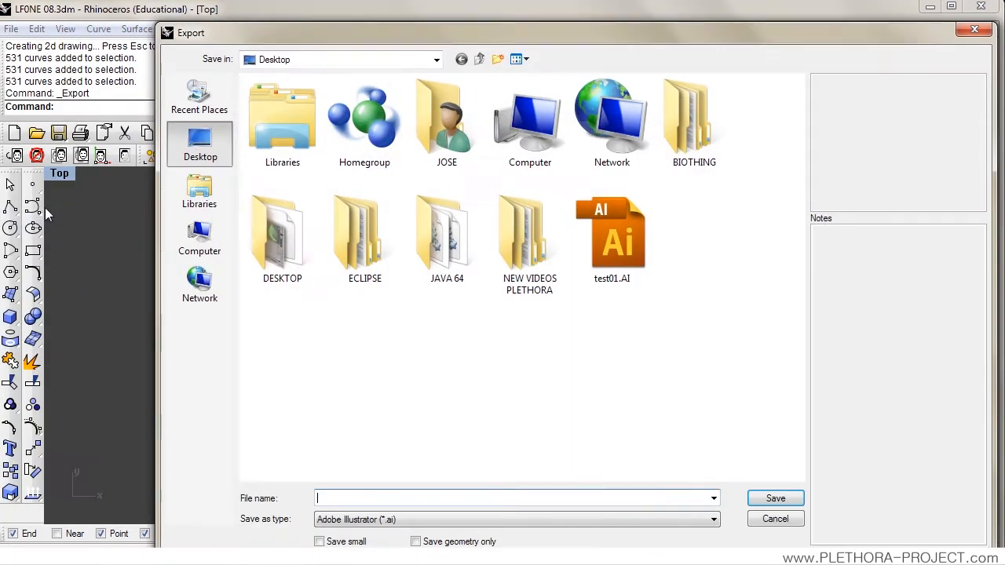
left_click(608, 235)
double_click(339, 500)
left_click(340, 500)
key("BackSpace")
type("2")
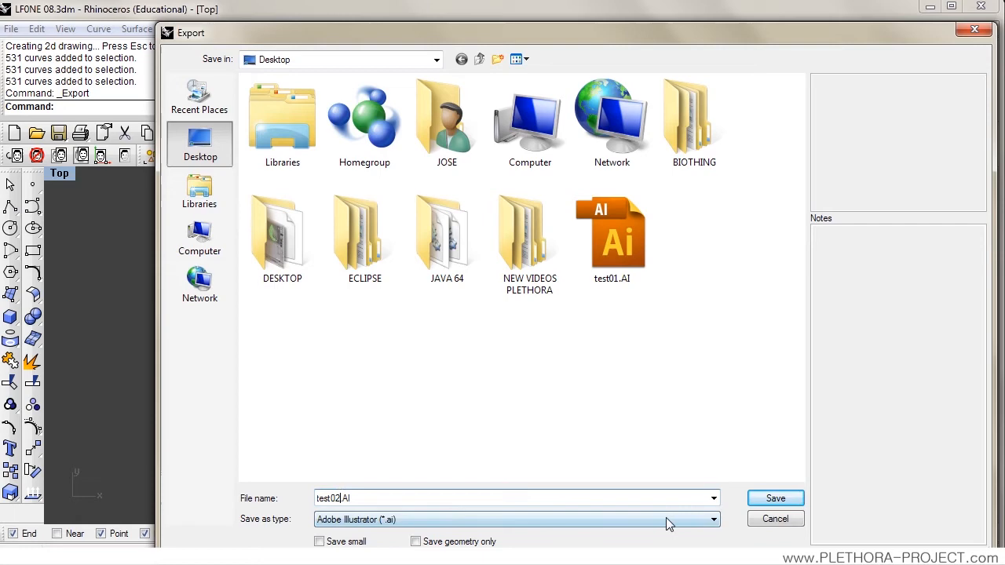
left_click(761, 504)
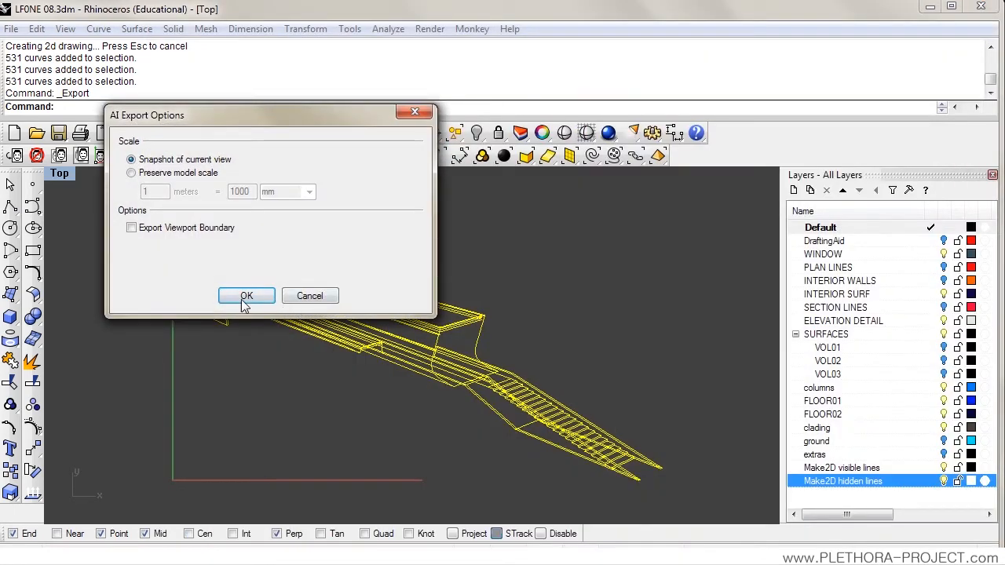
left_click(244, 300)
key("Escape")
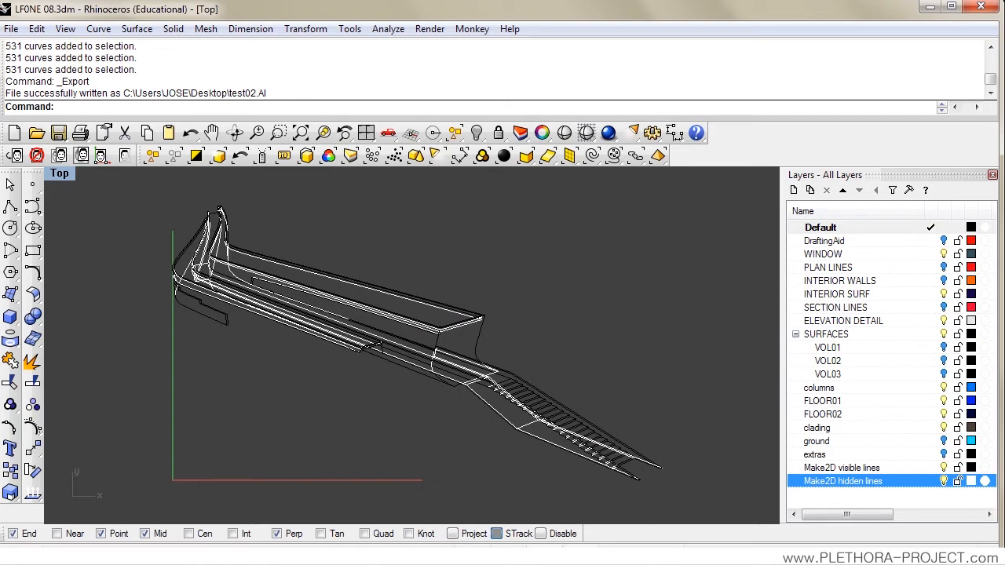
Step: Switch to Illustrator and open test02.AI from the Desktop, enlarged to 200%
key("alt+Tab")
left_click(47, 22)
left_click(75, 68)
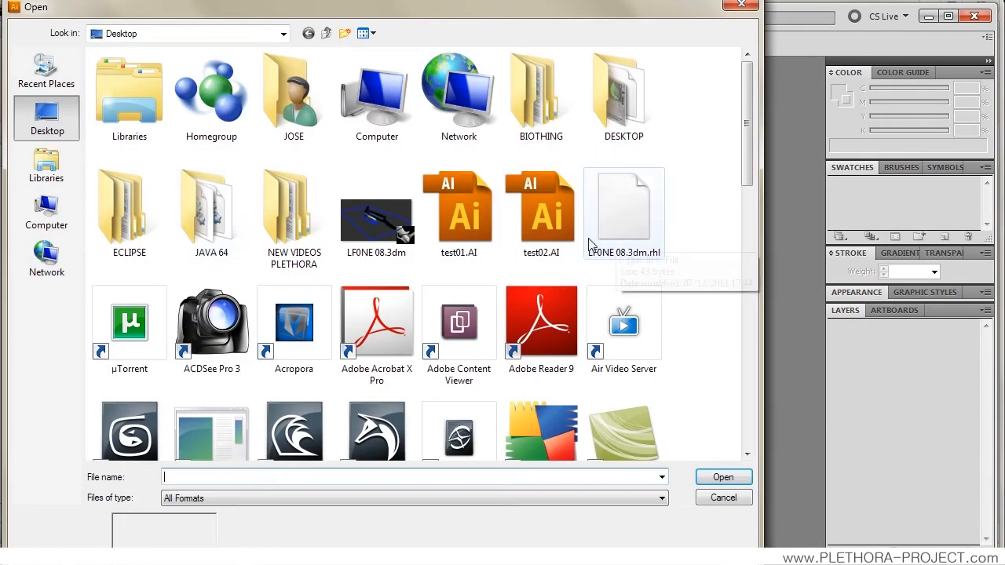
double_click(549, 213)
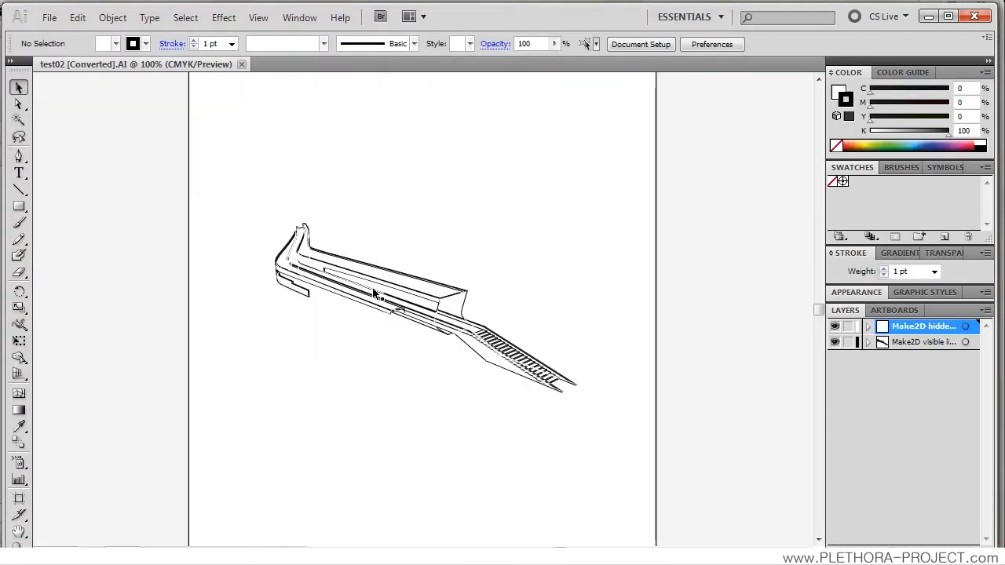
scroll(325, 332, "up", 1)
scroll(369, 293, "up", 1)
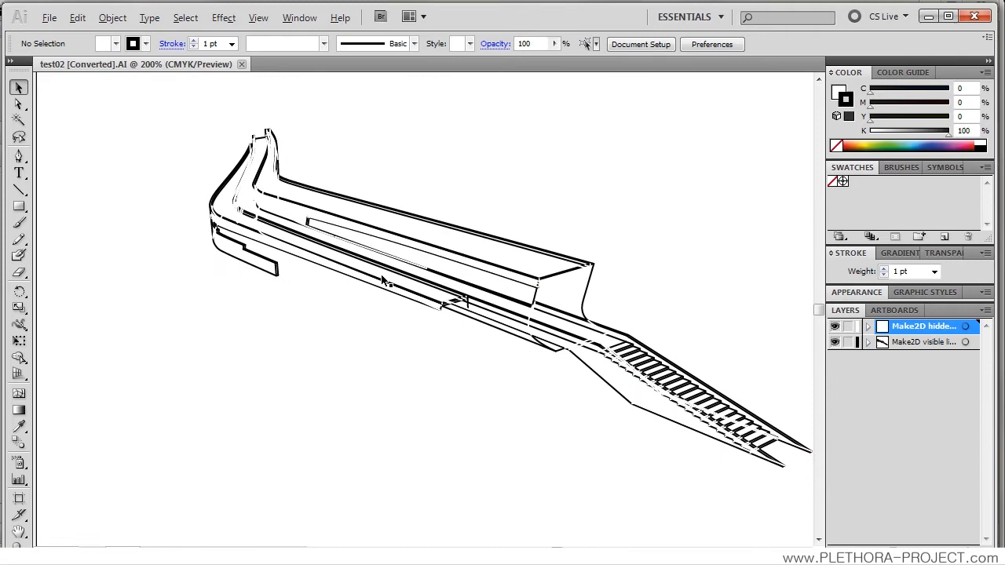
mouse_move(400, 265)
left_mouse_down()
mouse_move(325, 292)
mouse_move(364, 280)
left_mouse_up()
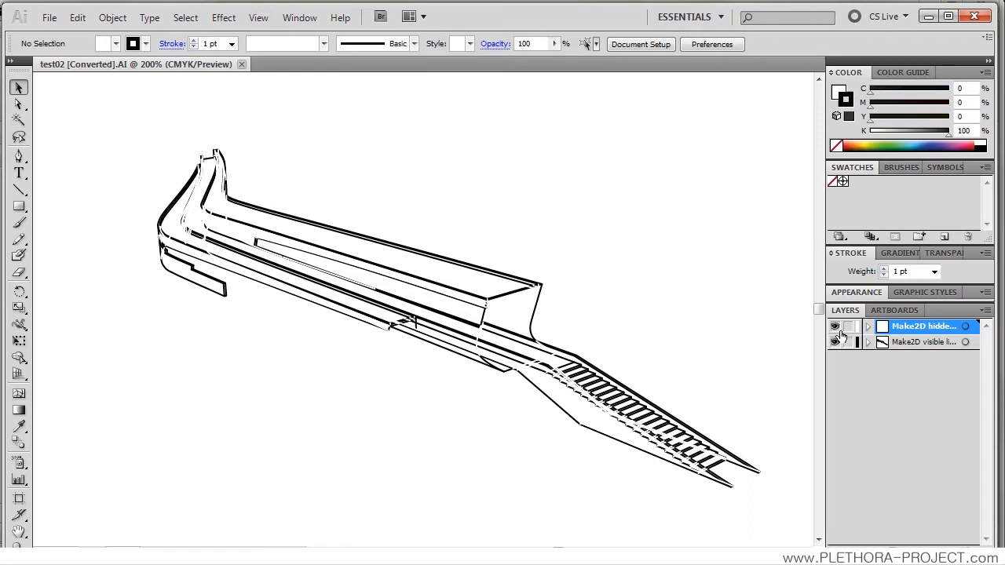
Step: Set the stroke weight of all paths on the Make2D visible lines layer to 0.1 pt
left_click(882, 331, "alt")
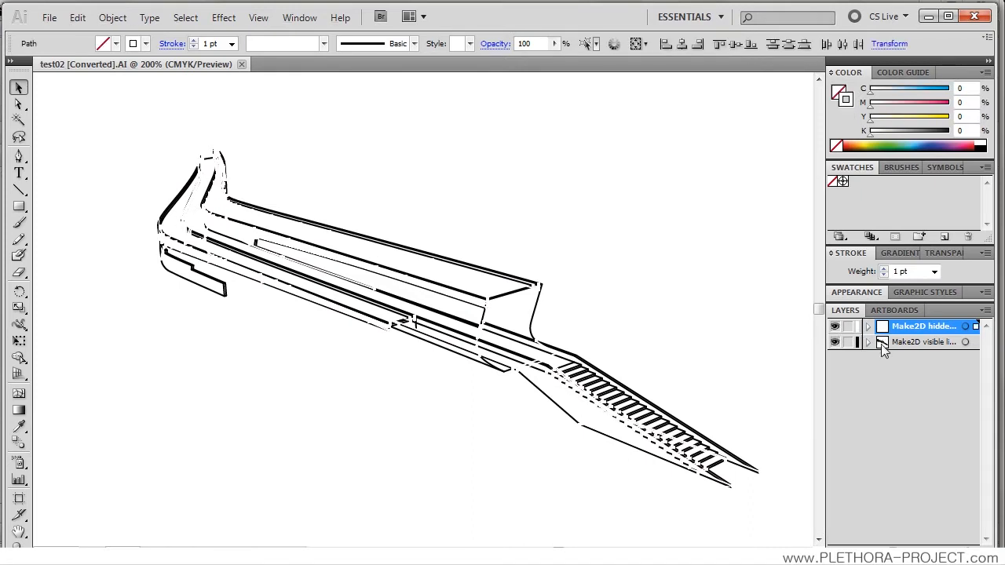
left_click(883, 344, "alt")
left_click(212, 44)
type("0.1")
key("Return")
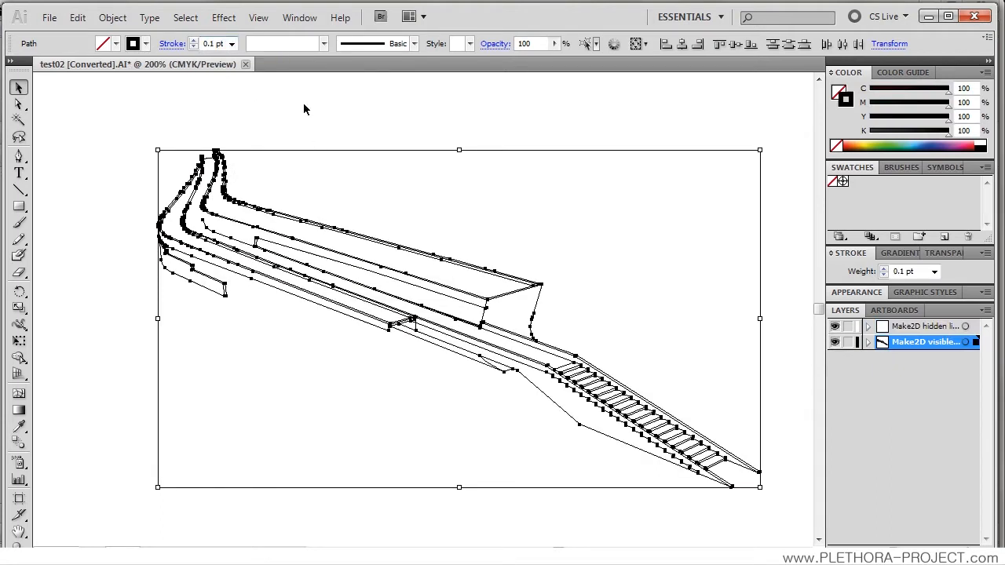
left_click(307, 115)
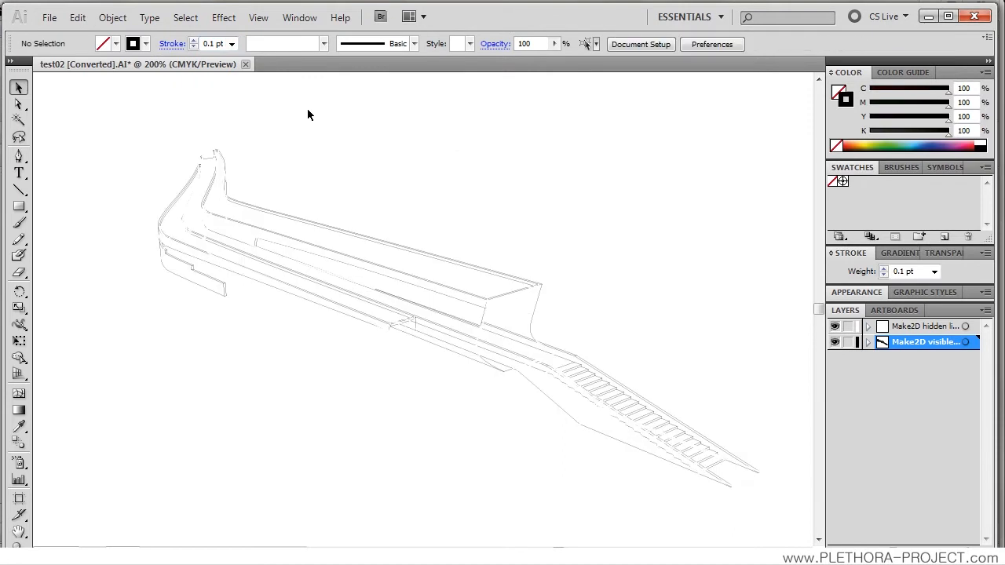
Step: Change the stroke colour of all paths on the Make2D hidden lines layer to black (000000)
left_click(881, 329, "alt")
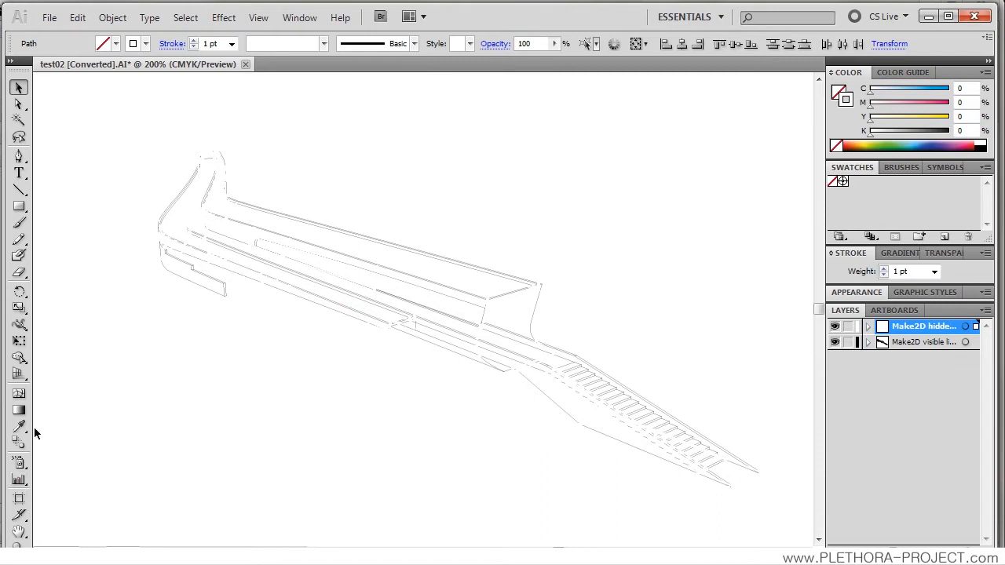
left_click(10, 60)
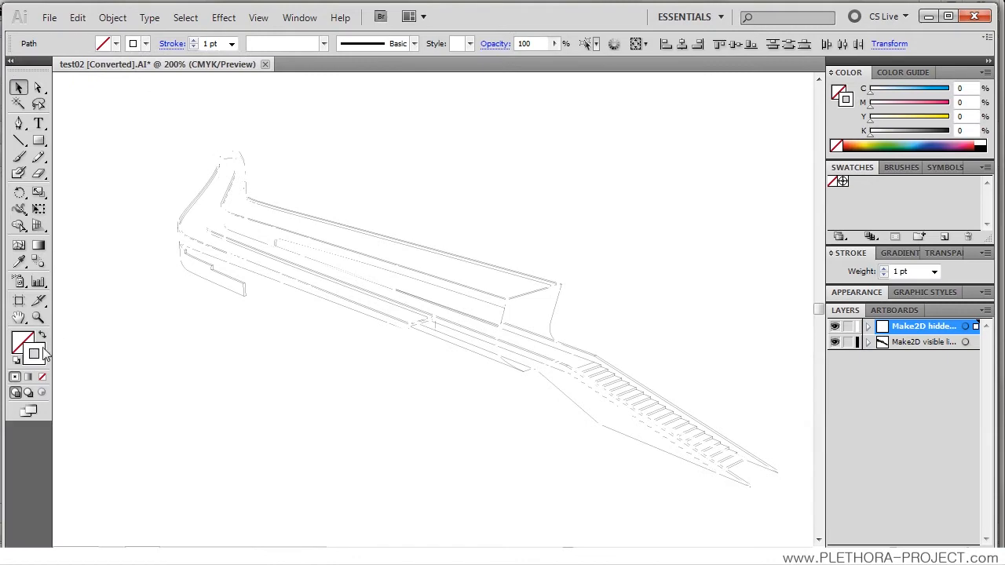
double_click(36, 354)
mouse_move(393, 274)
left_mouse_down()
mouse_move(387, 294)
mouse_move(294, 391)
left_mouse_up()
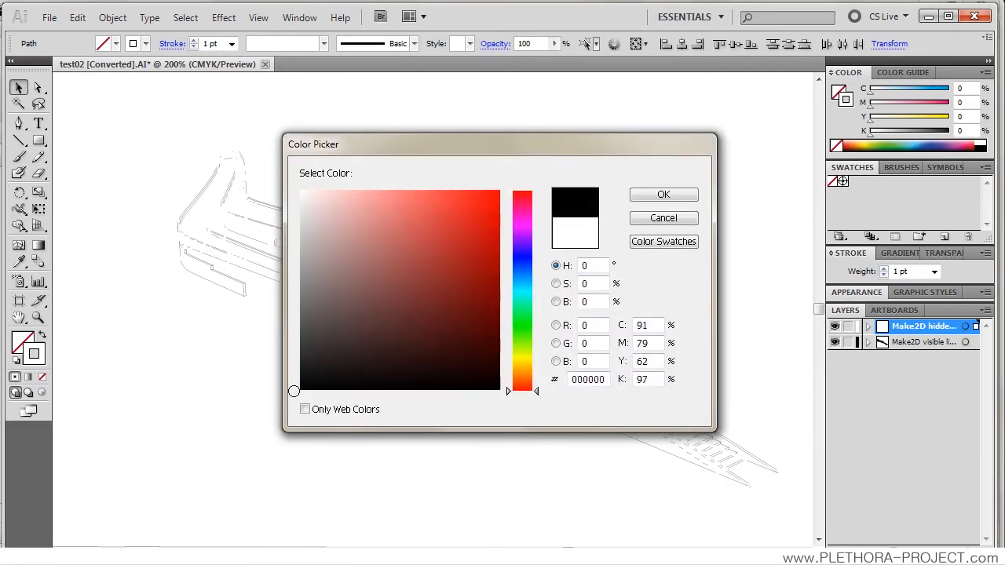
left_click(664, 194)
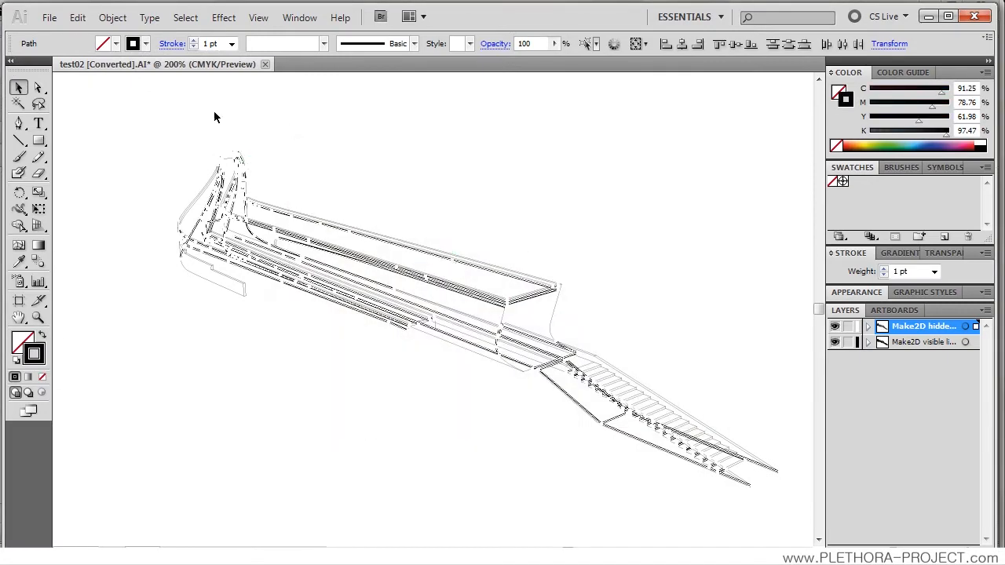
Step: Set the stroke weight of the Make2D hidden lines paths to 0.1 pt and deselect them
left_click(236, 43)
left_click(228, 66)
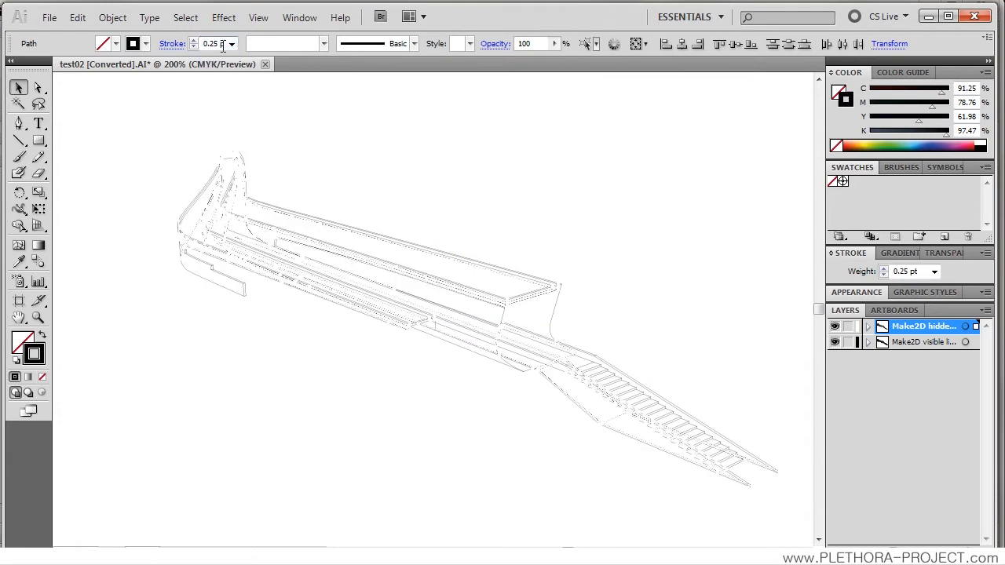
type("0.1")
key("Return")
left_click(613, 174)
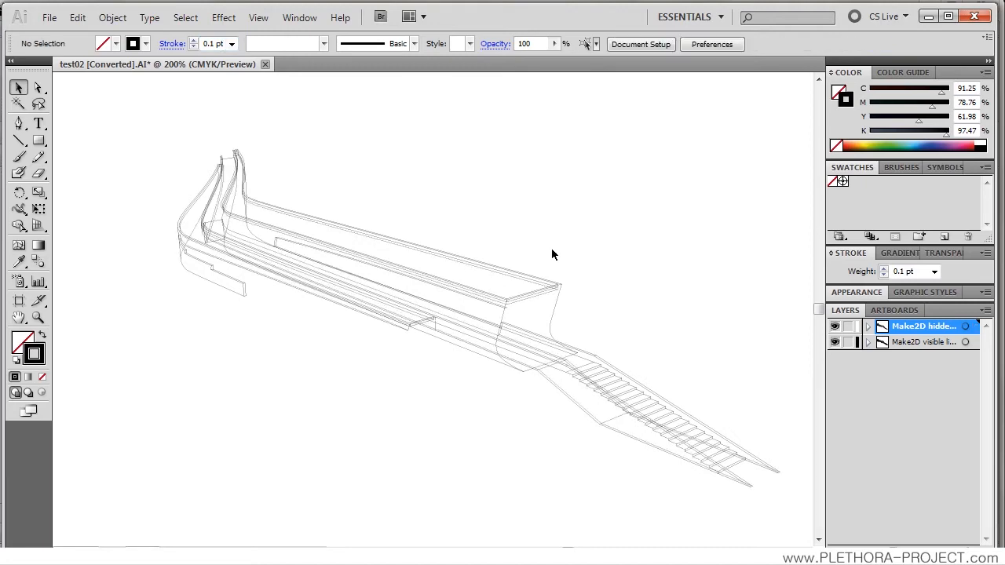
Step: Set the stroke weight of all paths on the Make2D visible lines layer to 0.25 pt
scroll(417, 303, "up", 1)
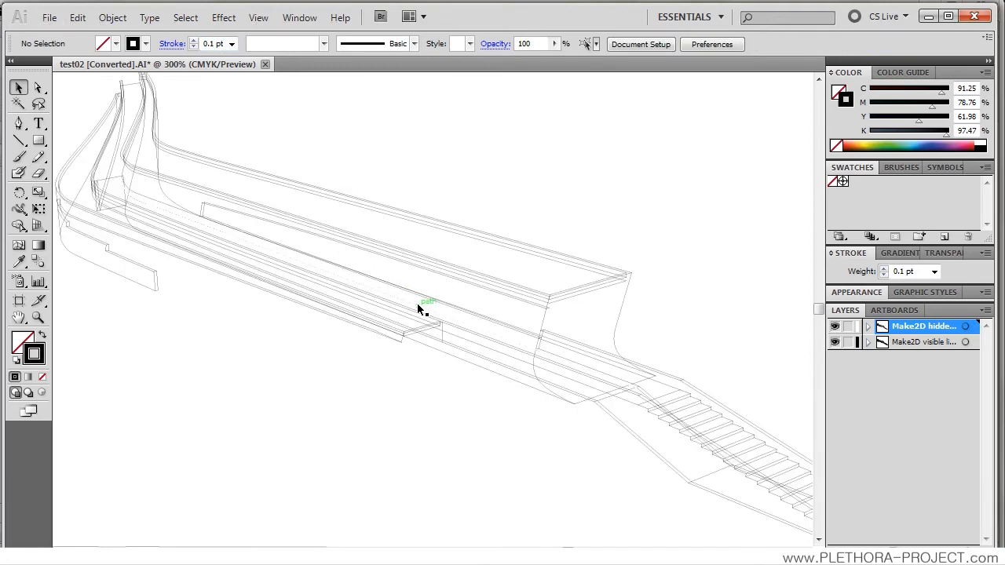
scroll(417, 303, "down", 1)
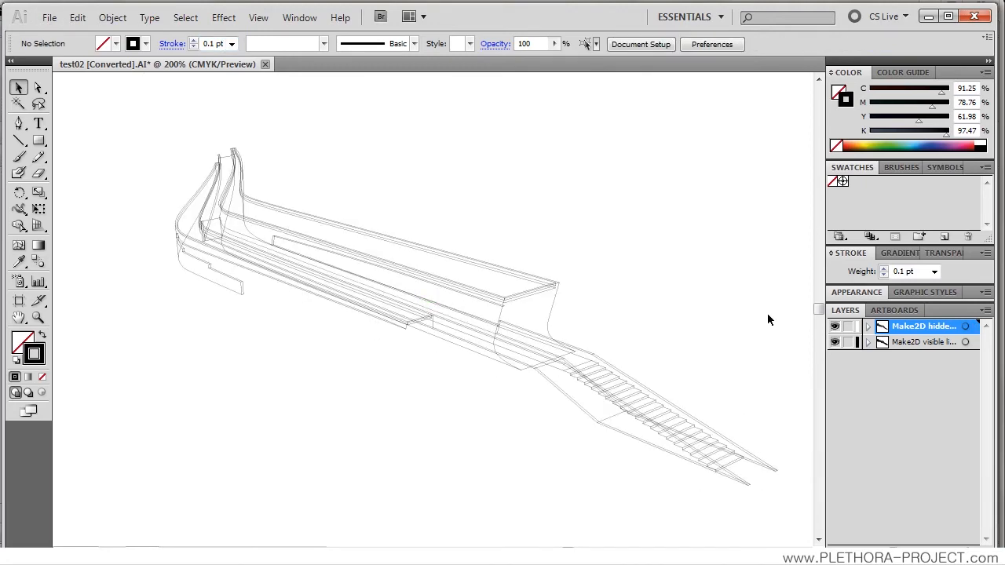
left_click(882, 343)
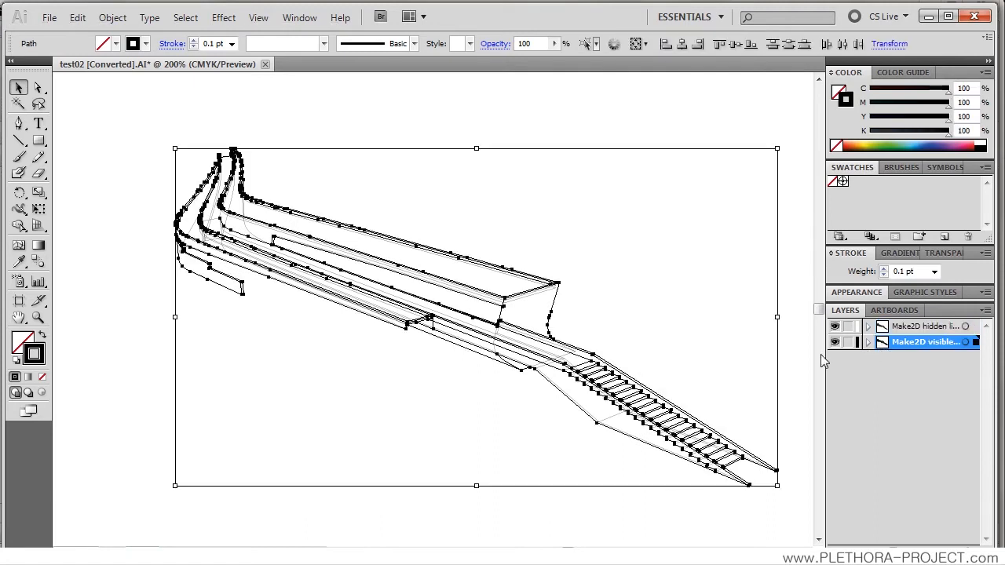
left_click(213, 44)
type("0.2")
key("Return")
left_click(232, 44)
left_click(219, 54)
left_click(462, 132)
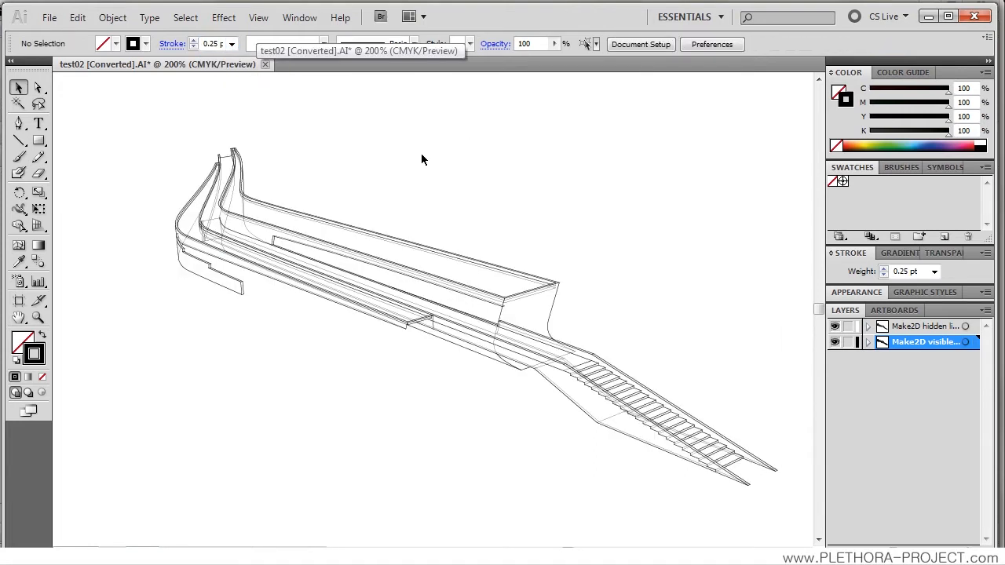
Step: Set the Make2D hidden lines paths to a 0.25 pt stroke and compare the drawing with that layer hidden and shown
left_click(883, 329, "alt")
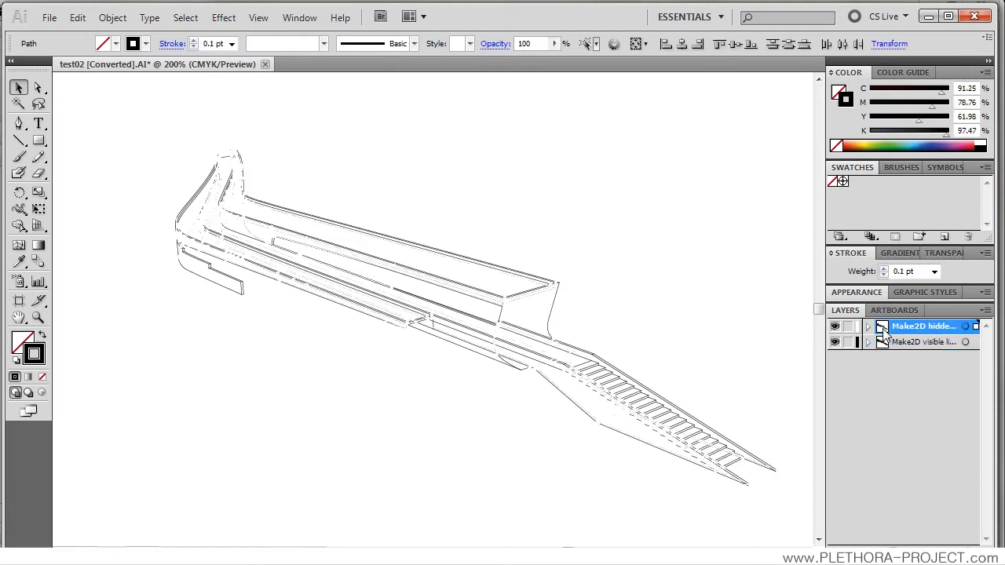
left_click(233, 44)
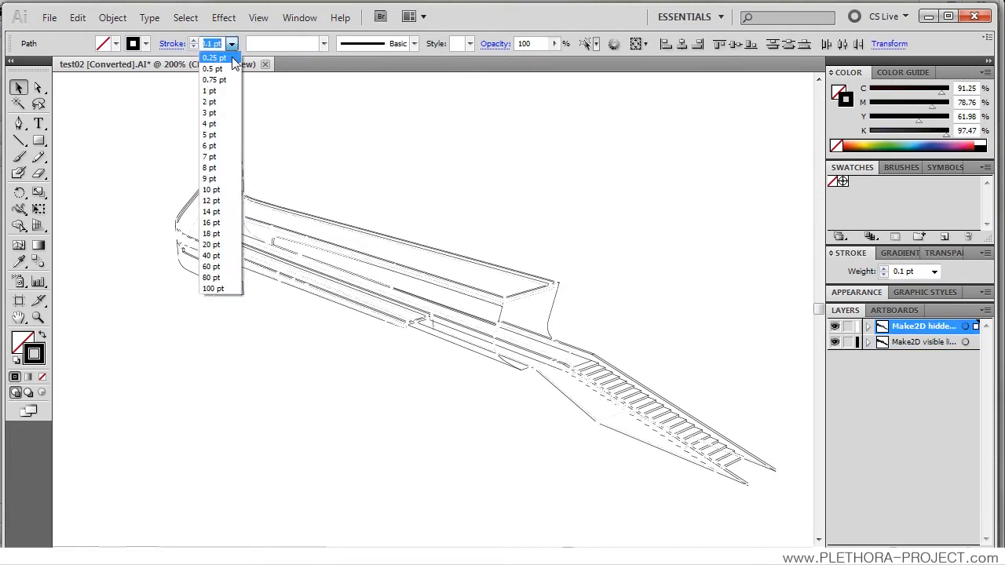
left_click(232, 59)
left_click(446, 168)
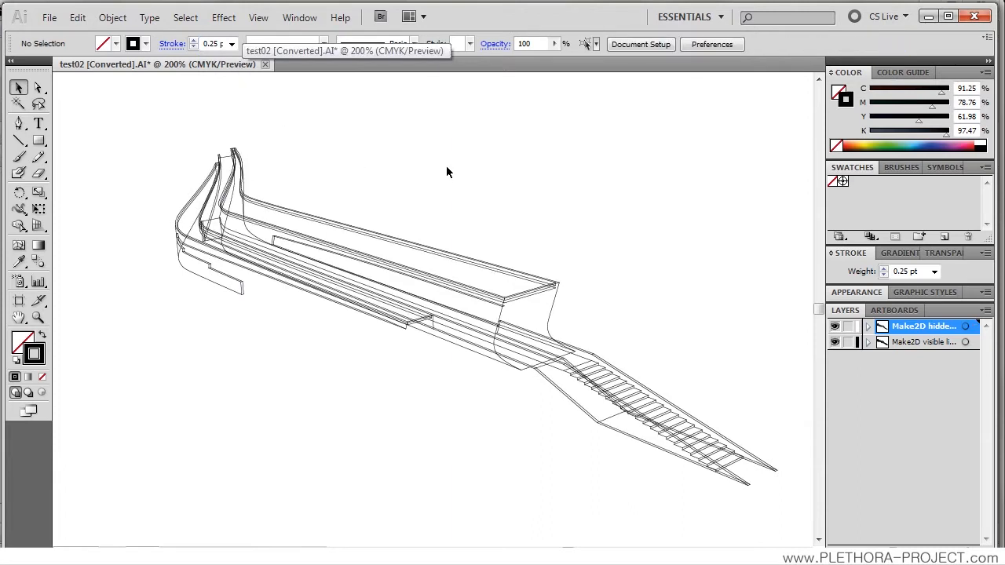
left_click(835, 327)
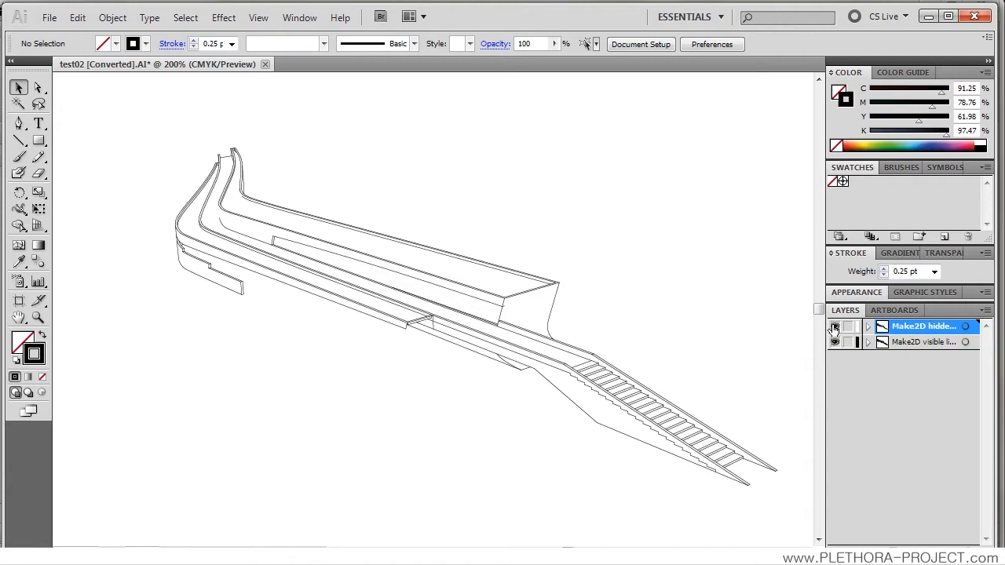
left_click(835, 327)
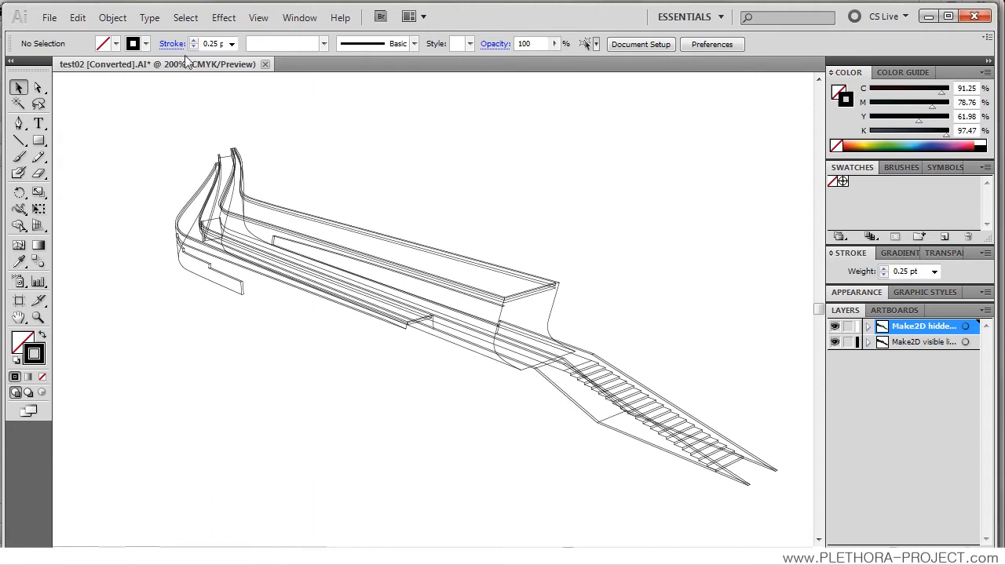
Step: Change the stroke colour of all Make2D hidden lines paths to light grey (C 33.94, M 25.71, Y 26.5, K 5.26) and deselect them
left_click(885, 328, "alt")
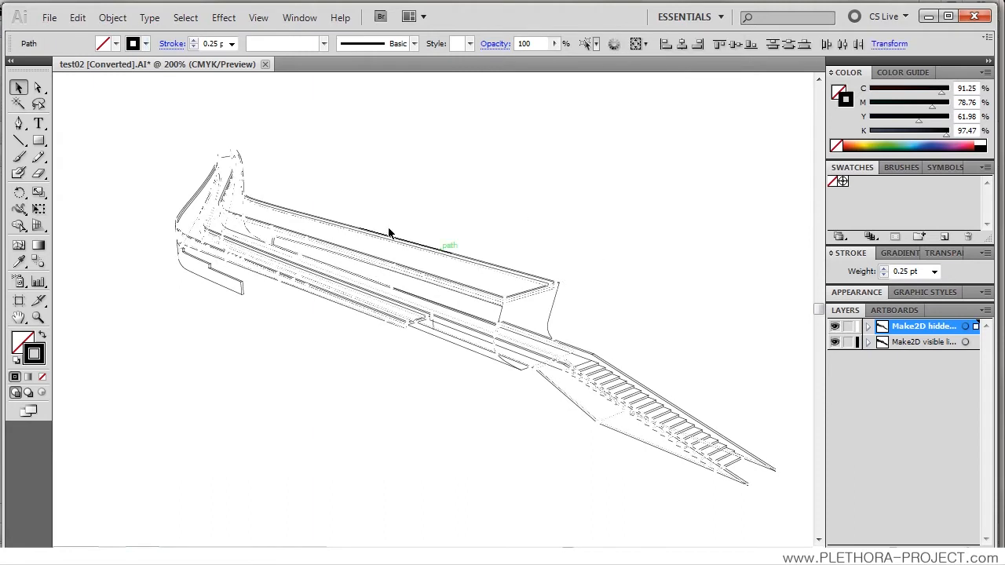
left_click(131, 45)
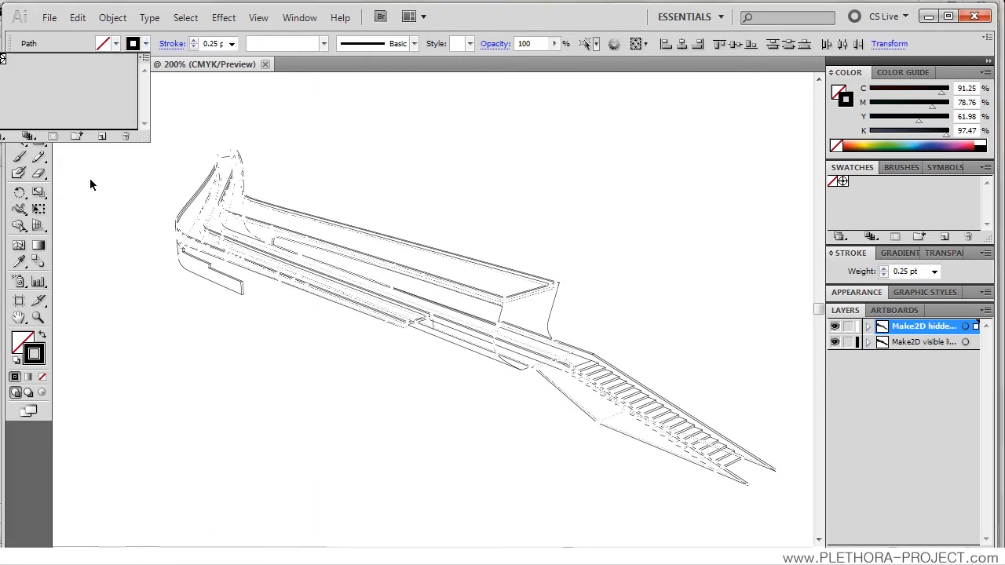
left_click(43, 362)
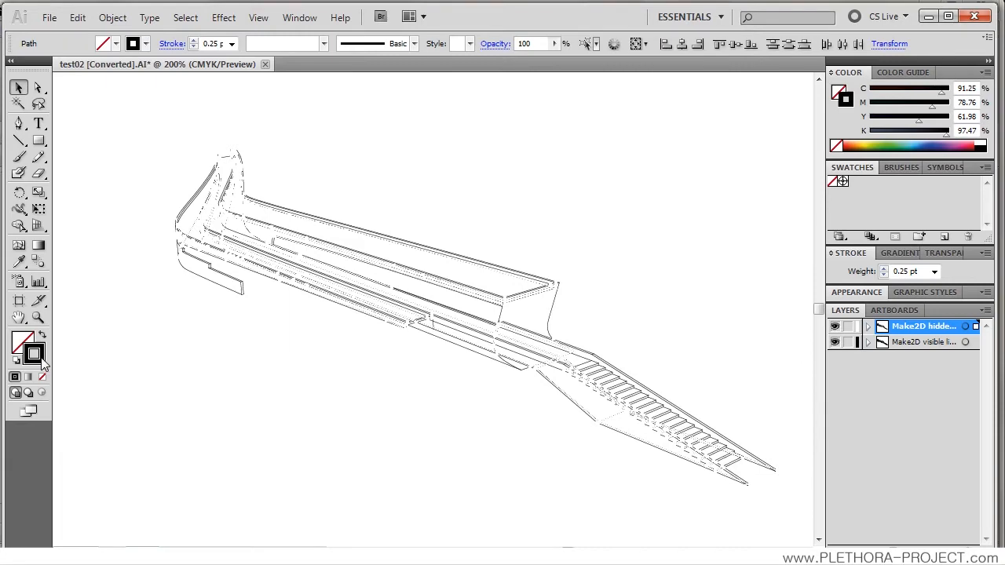
double_click(43, 363)
mouse_move(332, 259)
left_mouse_down()
mouse_move(292, 238)
mouse_move(288, 249)
left_mouse_up()
left_click(646, 195)
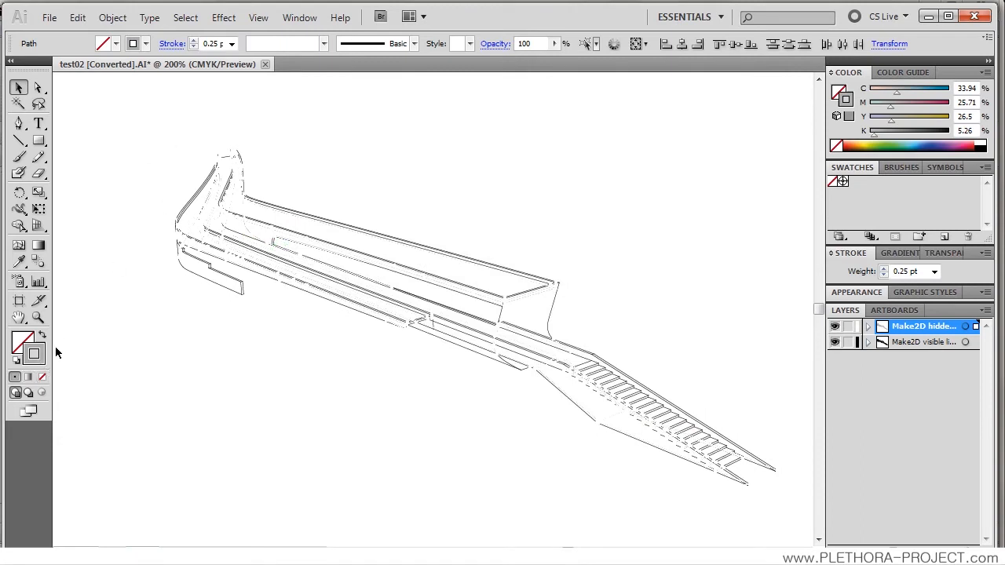
left_click(464, 182)
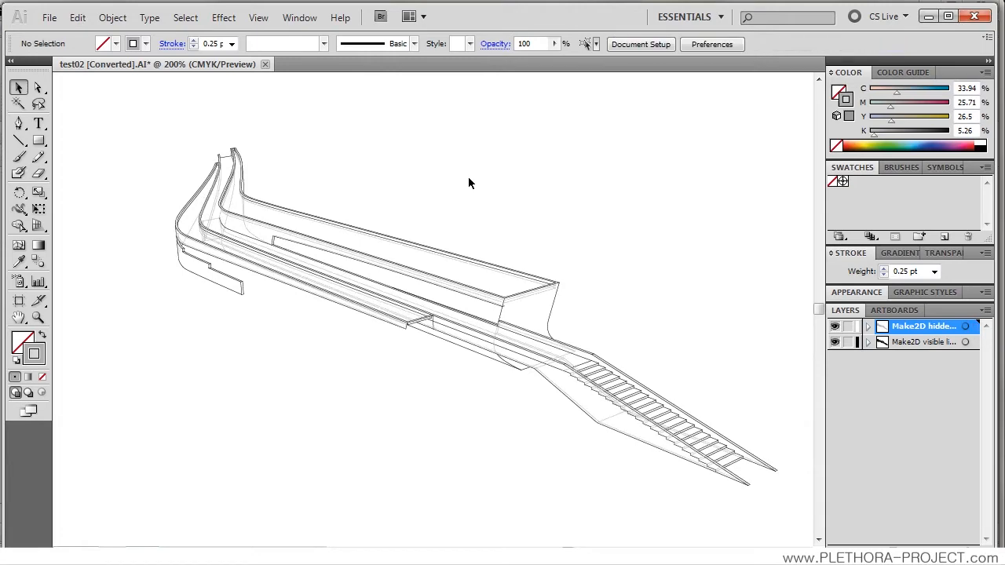
Step: Examine the grey hidden lines against the black visible lines from the curved end of the structure to the stairs
scroll(320, 277, "up", 1)
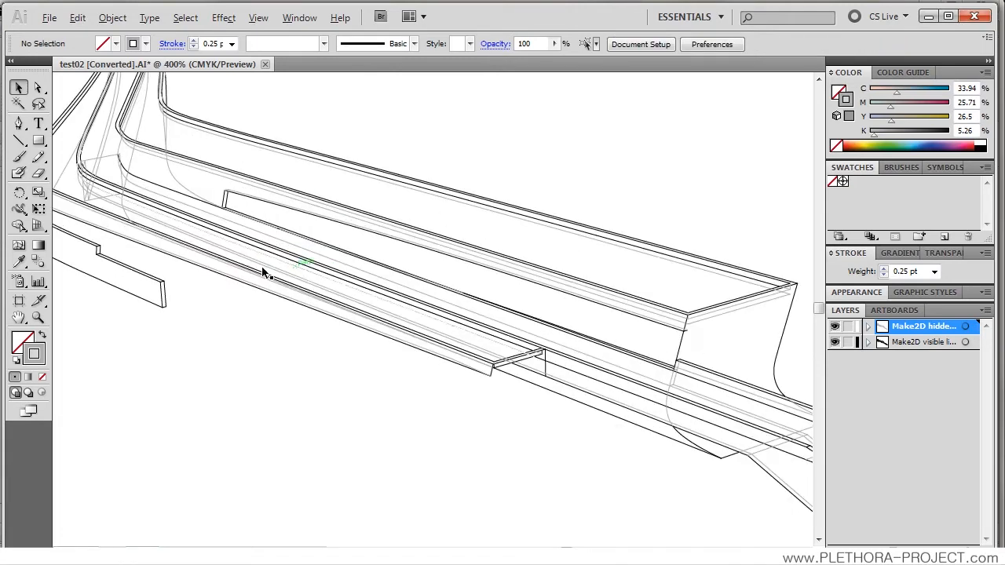
left_click_drag(193, 235, 296, 307)
left_click_drag(451, 323, 336, 243)
left_click_drag(641, 317, 568, 295)
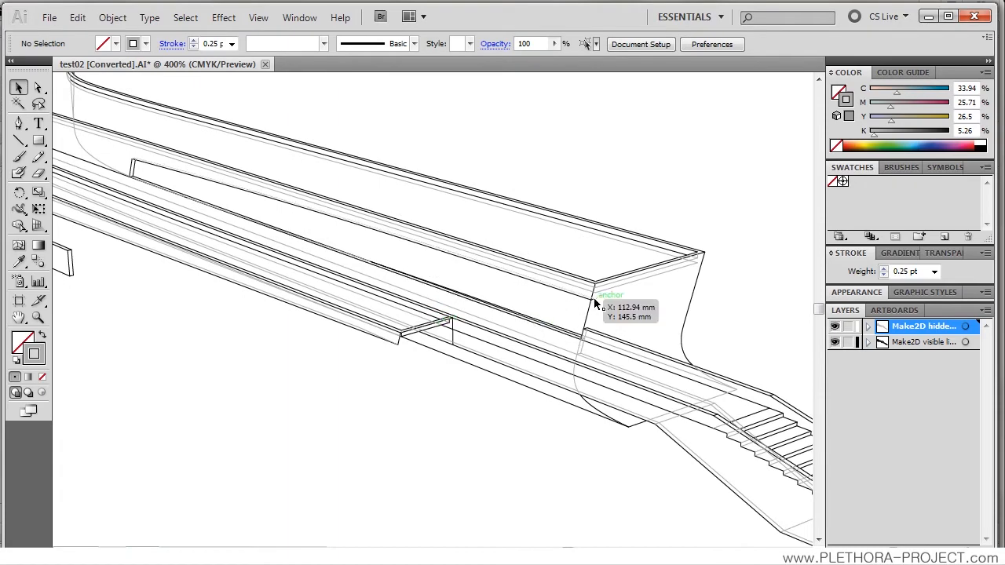
scroll(603, 302, "up", 1)
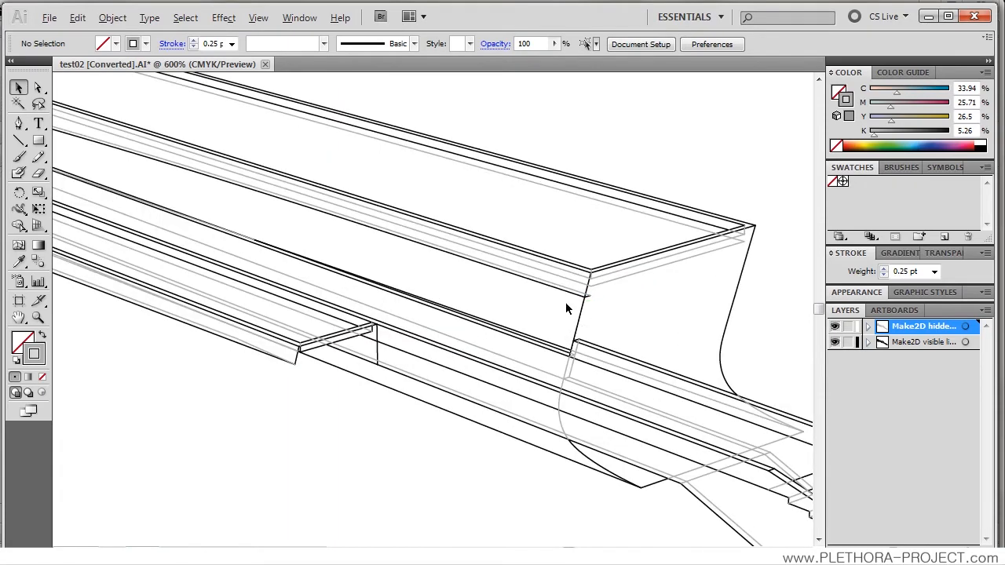
scroll(566, 303, "down", 1)
left_click_drag(719, 400, 403, 240)
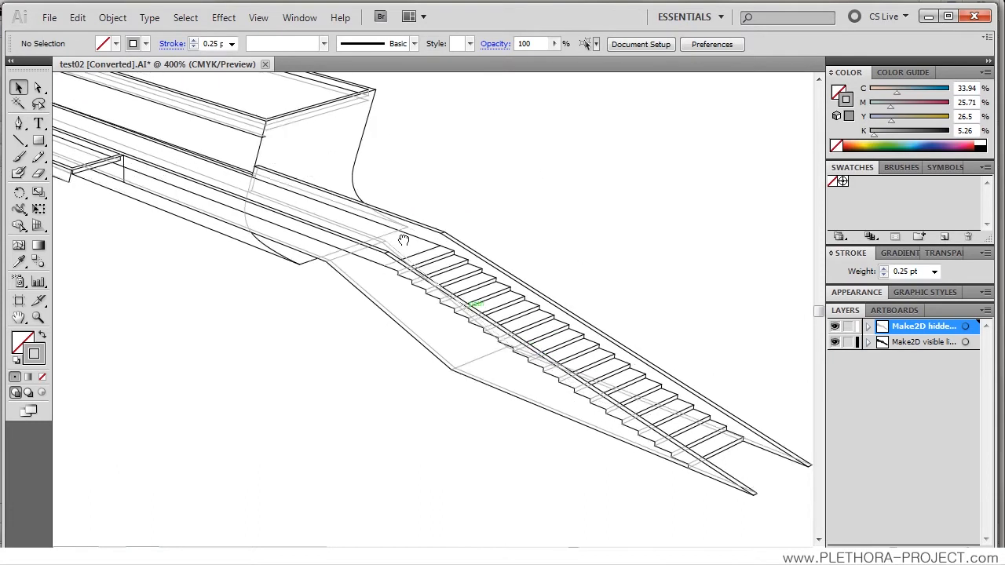
Step: Try deleting the long visible line that ends at the upper end of the stairs, undo the deletion and deselect the line
left_click(206, 201)
left_click(387, 267)
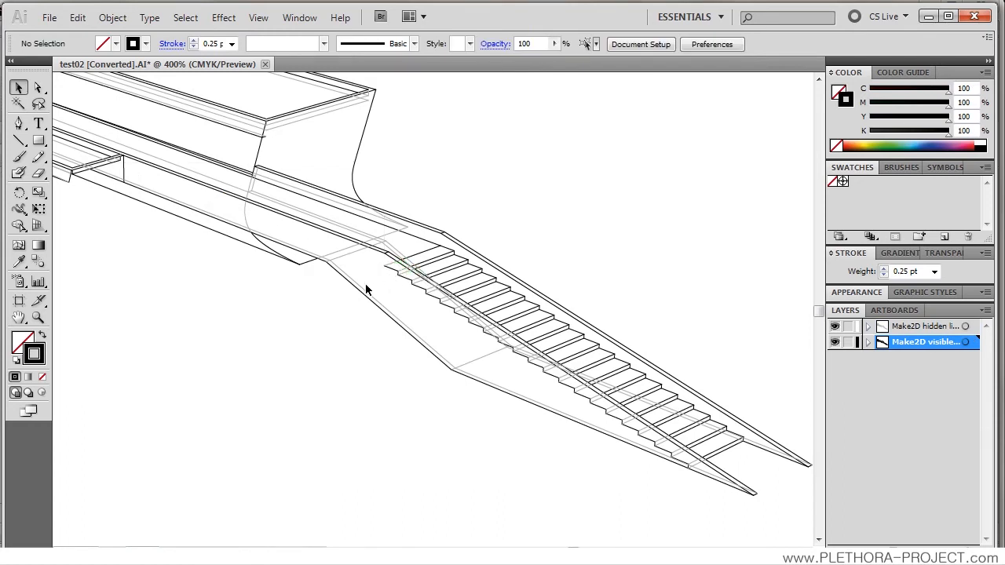
left_click(376, 300)
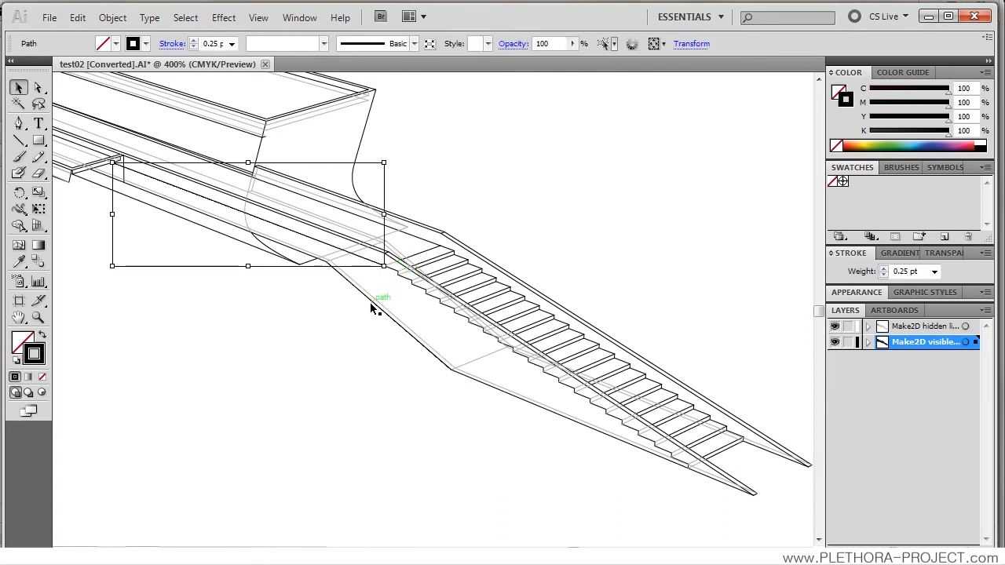
left_click(311, 319)
Step: Set the stroke weight of all paths on the Make2D hidden lines layer to 0.1 pt
left_click_drag(209, 288, 408, 319)
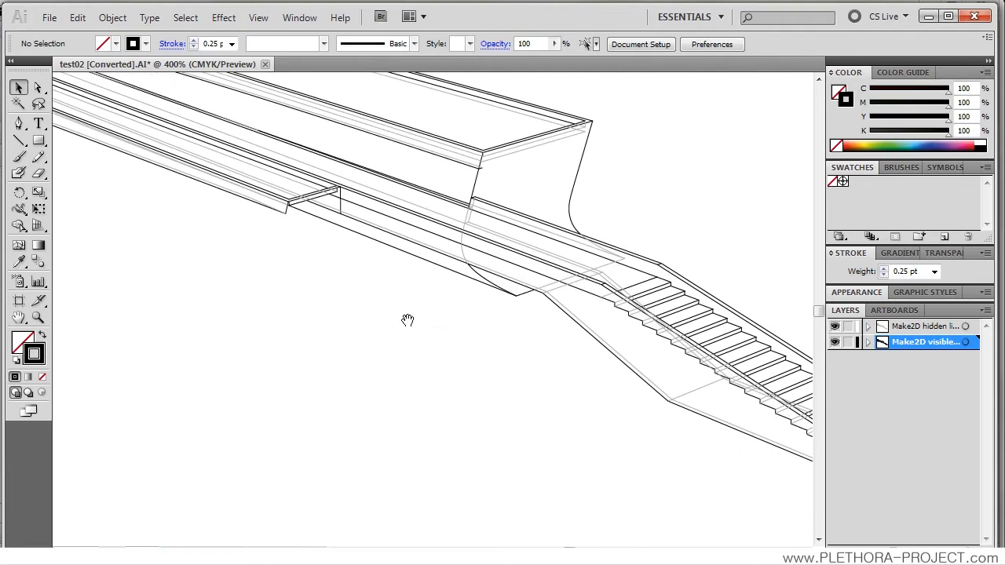
scroll(407, 319, "down", 2, "alt")
left_click_drag(304, 287, 337, 332)
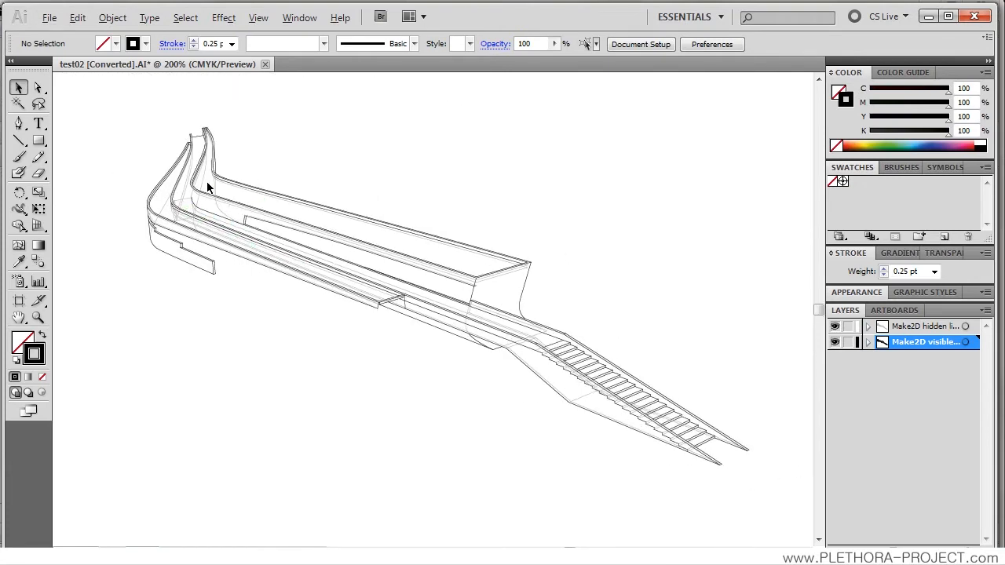
scroll(206, 182, "up", 3, "alt")
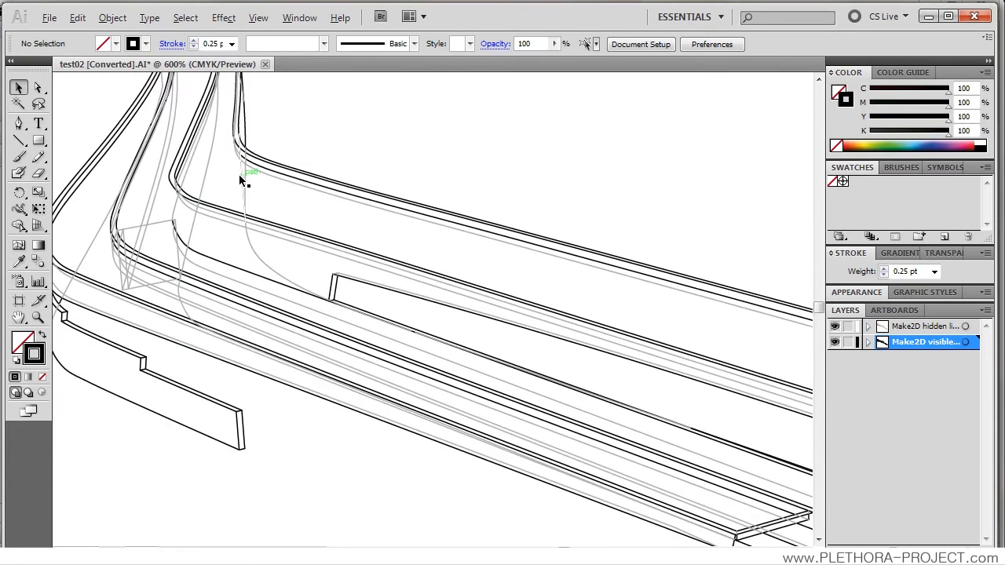
scroll(239, 178, "down", 1, "alt")
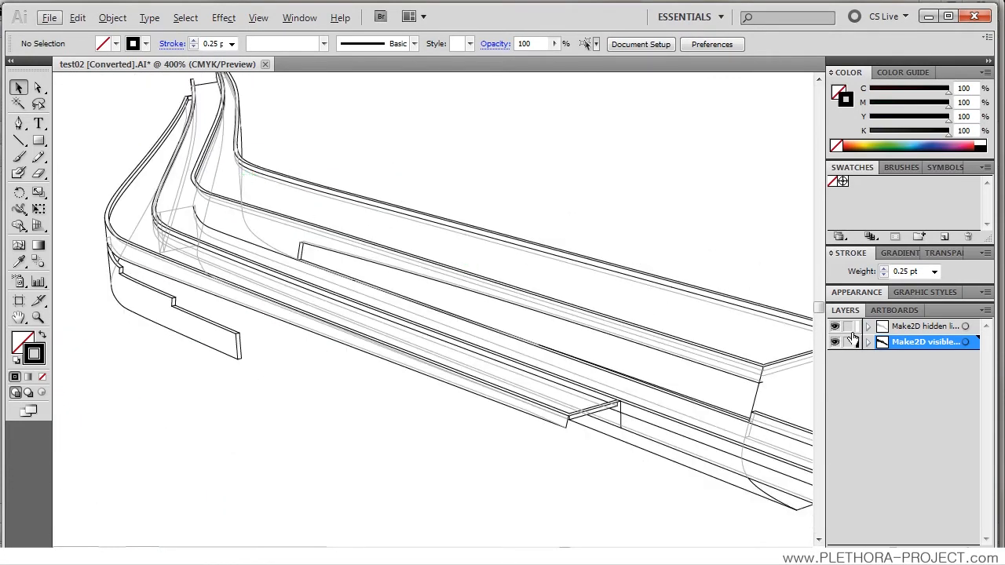
left_click(886, 329, "alt")
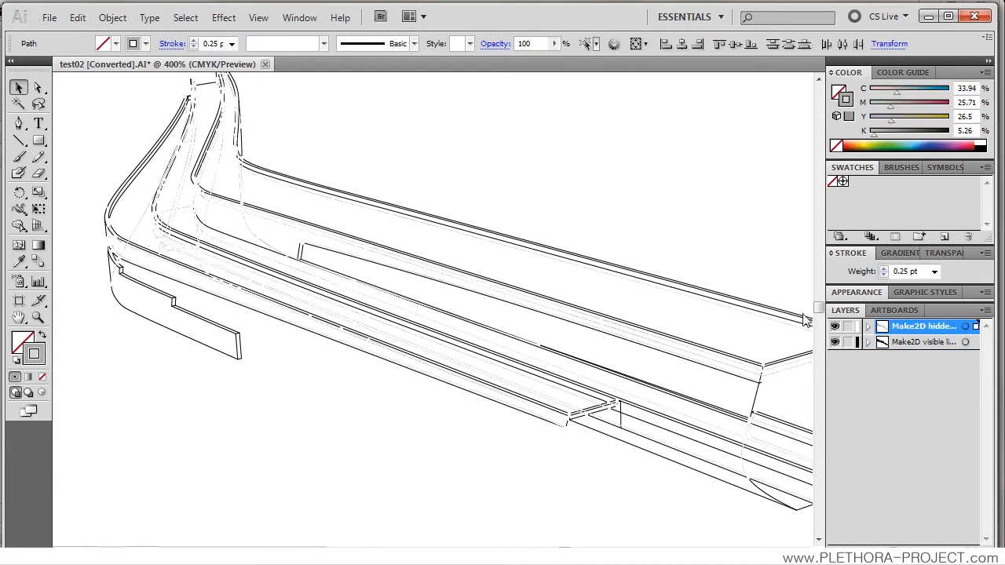
double_click(219, 44)
type("250.1")
key("Return")
Step: Show the full Stroke options and float them over the drawing area
left_click(986, 254)
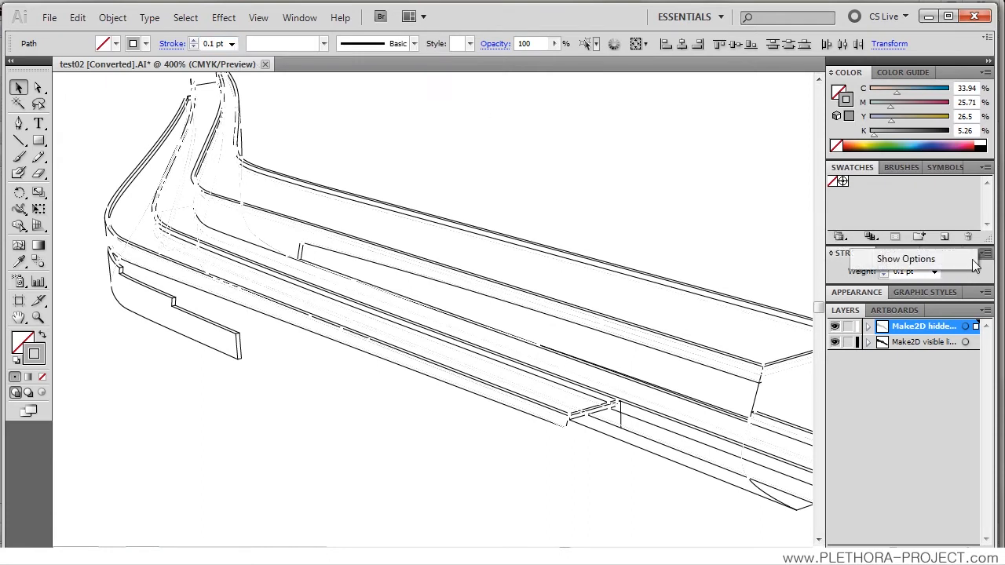
left_click(925, 261)
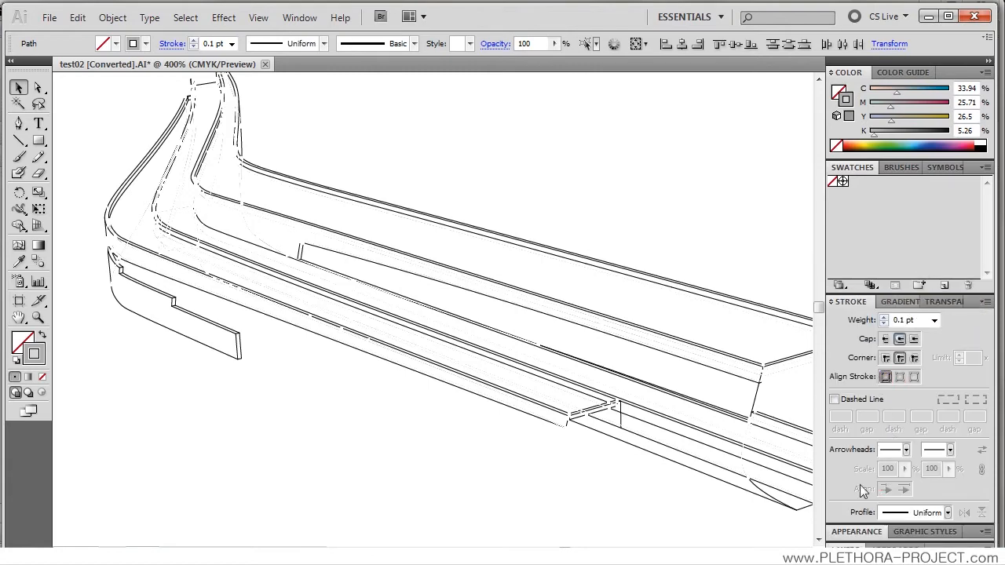
mouse_move(848, 302)
left_mouse_down()
mouse_move(624, 206)
mouse_move(591, 154)
left_mouse_up()
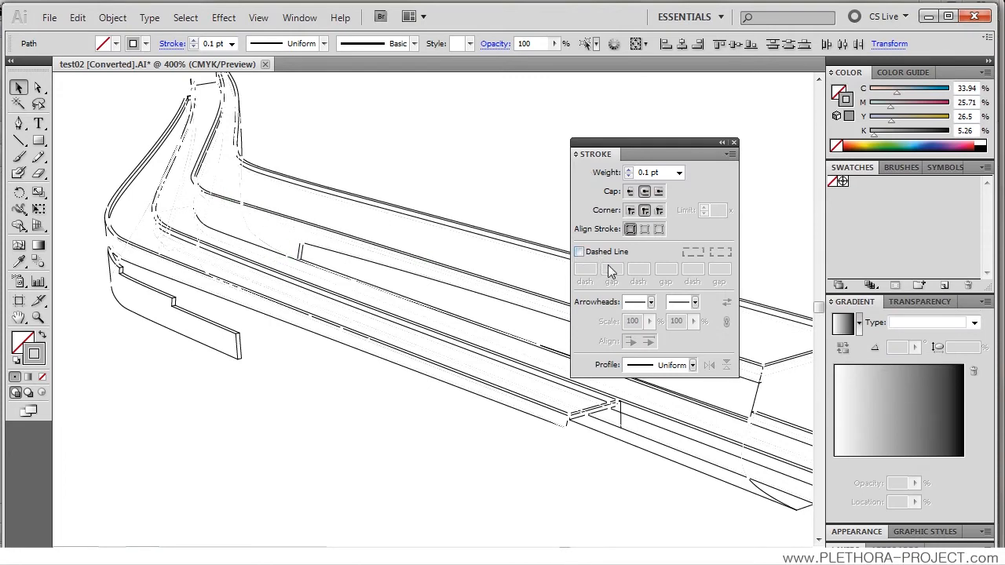
Step: Make the Make2D hidden lines strokes dashed with a 2 pt dash and a 1 pt gap, and deselect them
left_click(579, 252)
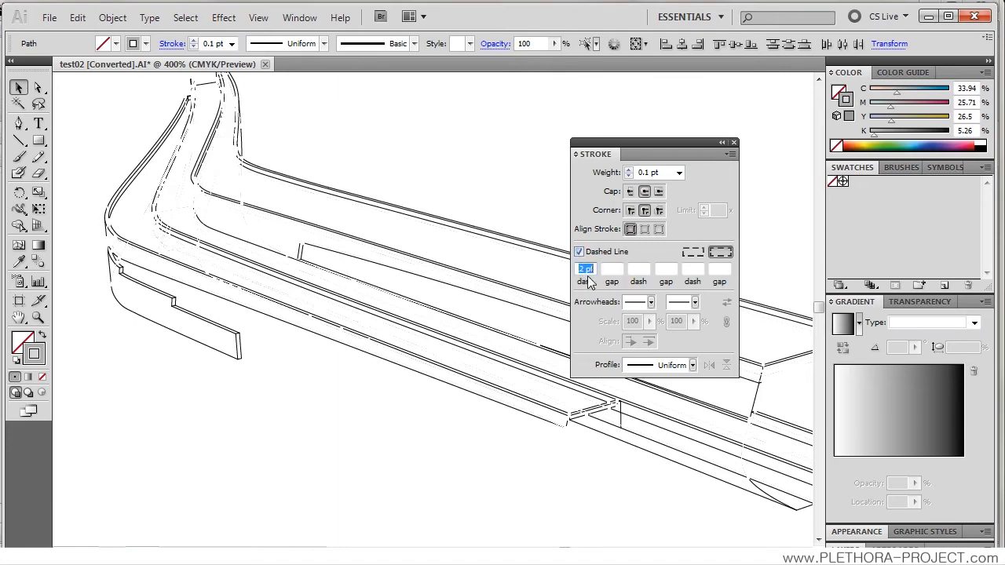
left_click(585, 271)
left_click(615, 271)
type("1")
key("Return")
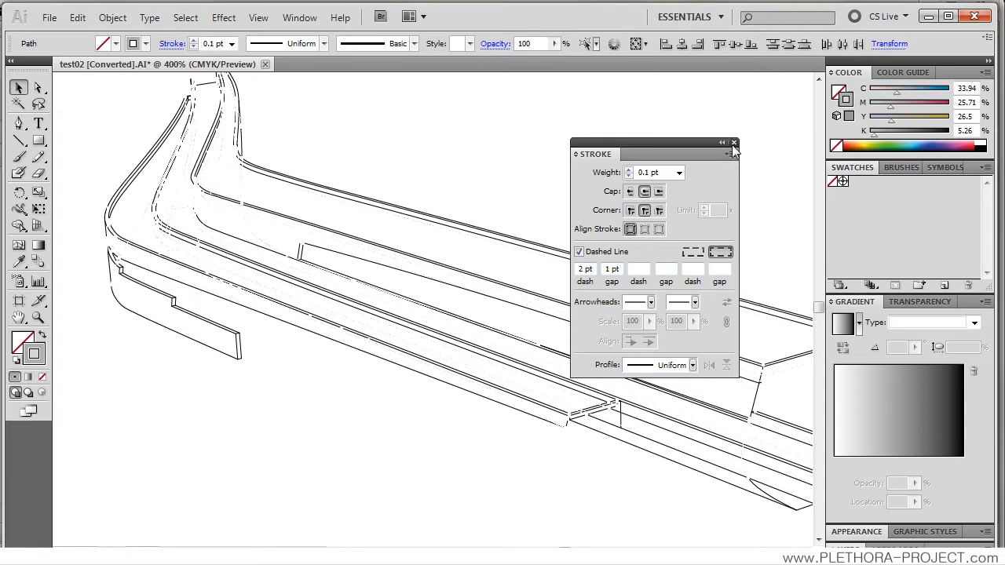
left_click_drag(679, 145, 708, 101)
left_click(492, 124)
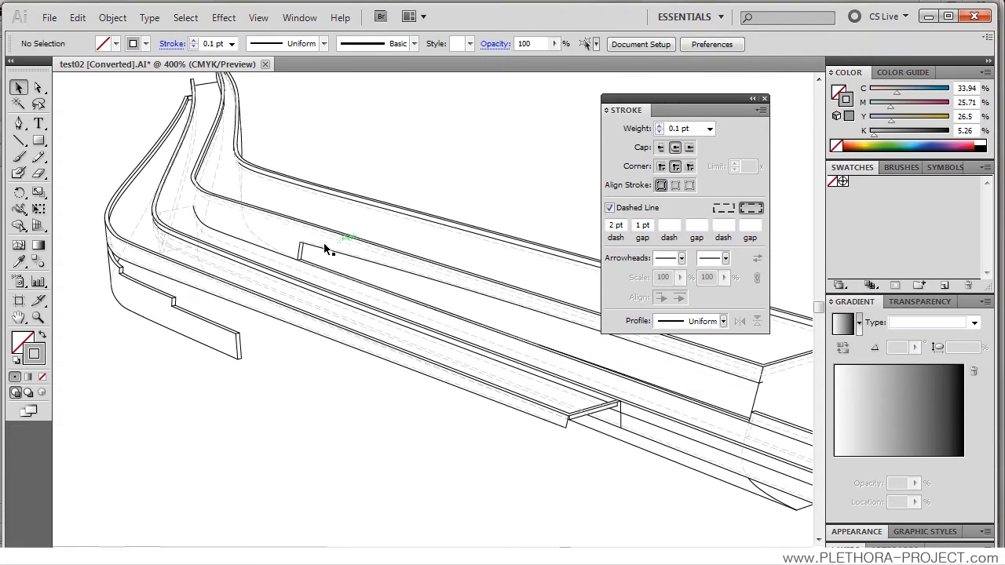
Step: Change the stroke colour of all Make2D hidden lines paths to a darker grey (C 48.62, M 38.11, Y 38.09, K 19.37)
scroll(183, 265, "up", 1)
scroll(183, 263, "up", 1)
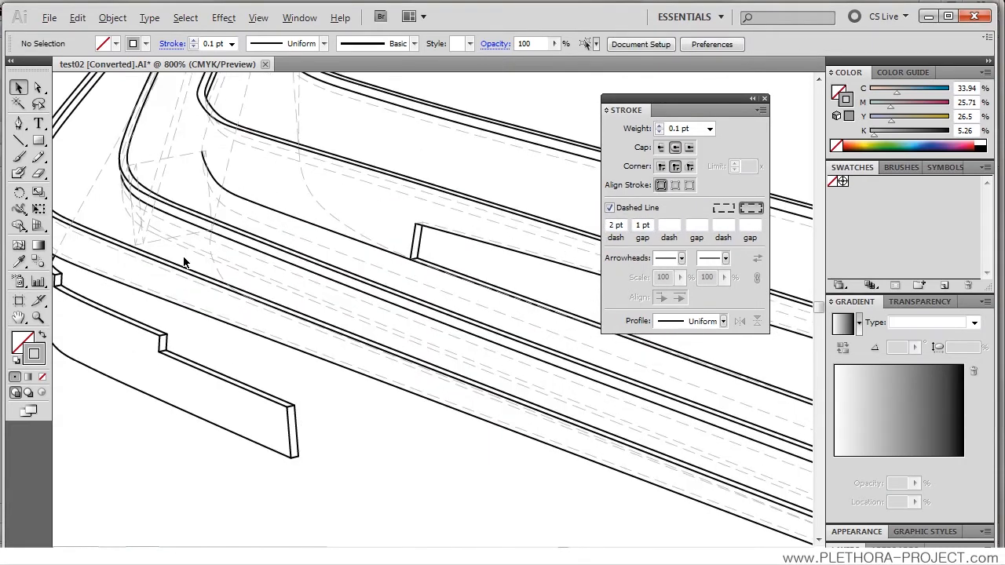
left_click_drag(243, 202, 348, 351)
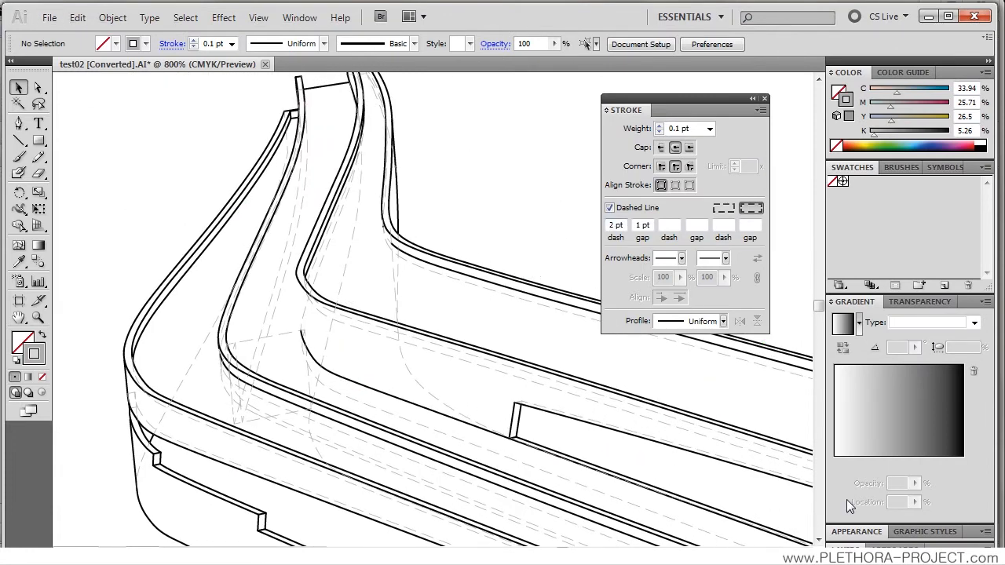
left_click(858, 543)
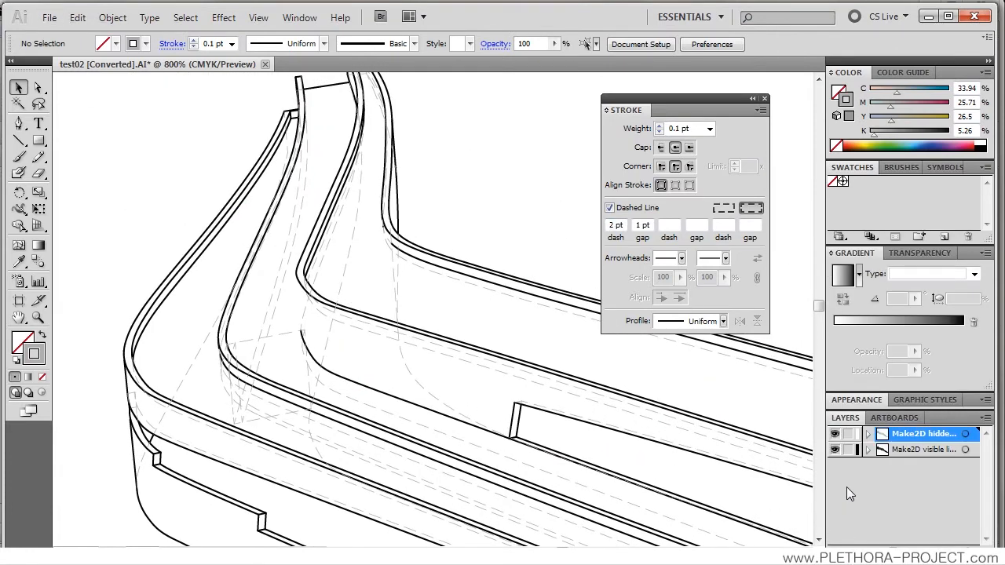
left_click(881, 437, "alt")
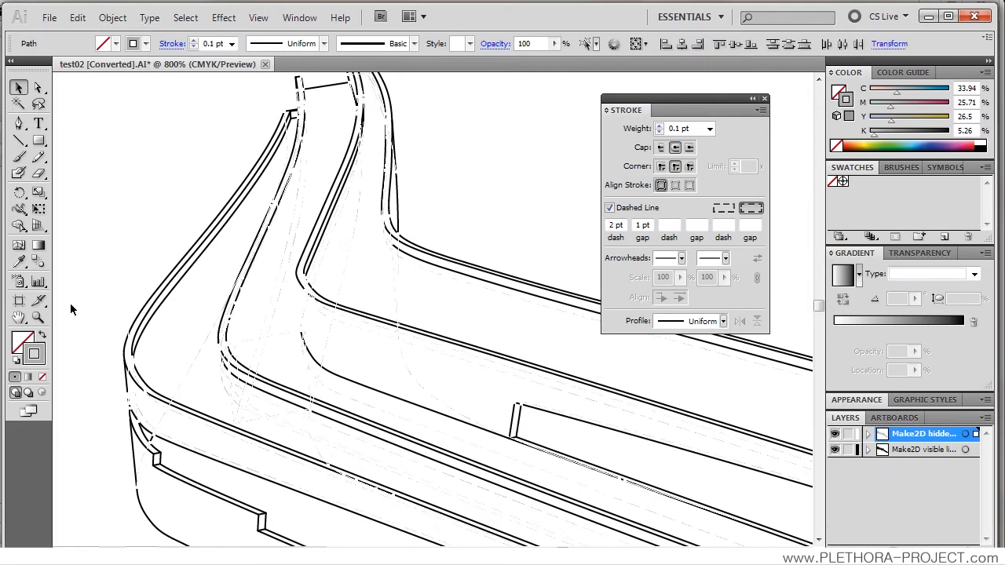
double_click(39, 355)
left_click_drag(308, 268, 297, 287)
left_click(640, 196)
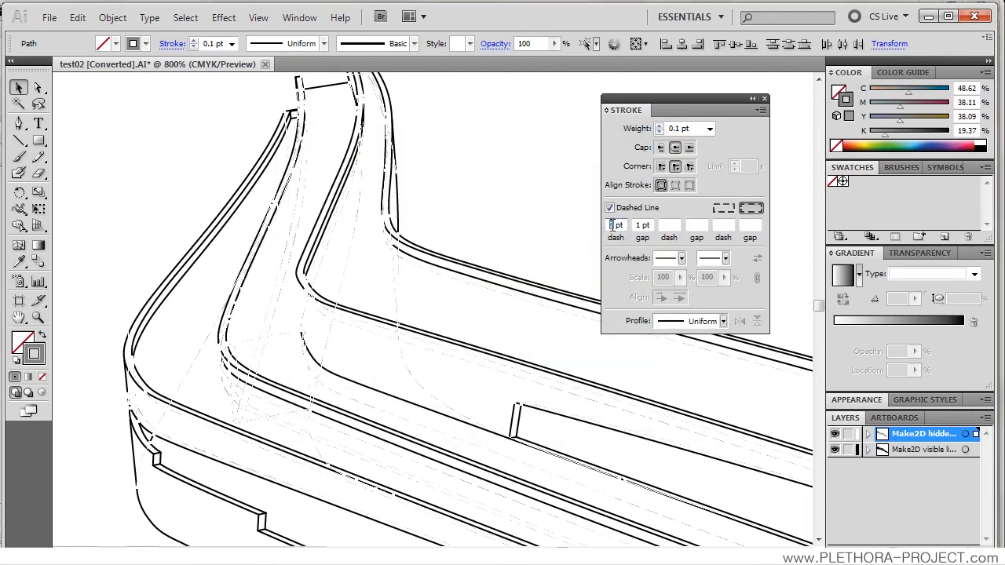
Step: Set the hidden lines' dash to 1 pt and gap to 0.3 pt, and deselect the paths
type("1")
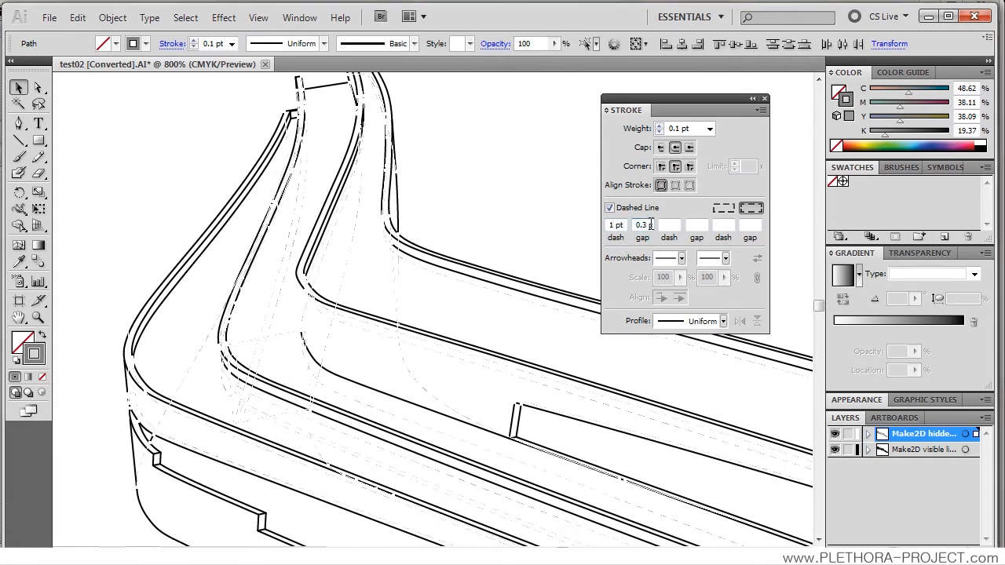
left_click(499, 187)
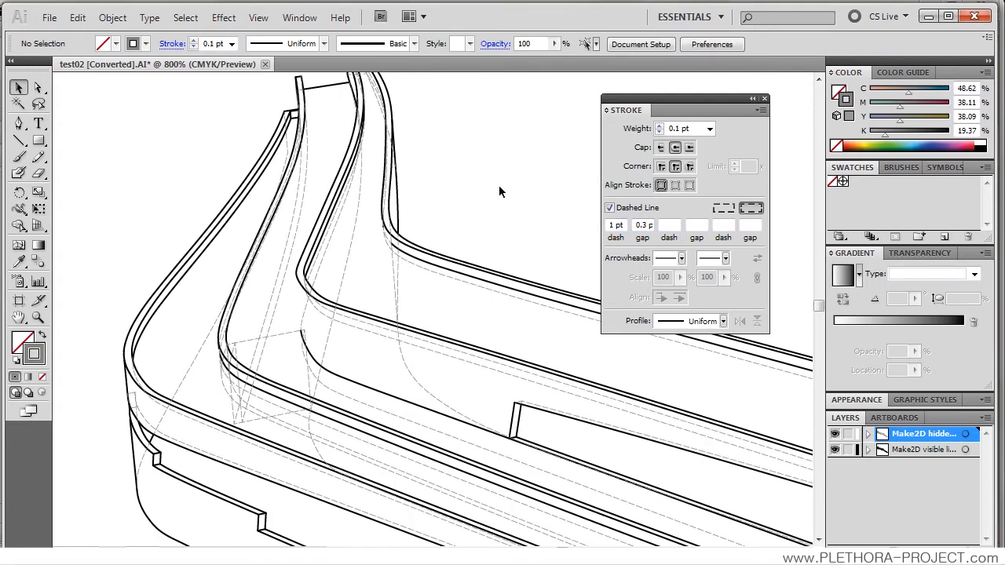
Step: Examine the dashed hidden lines along the whole drawing, from the curved end to the stairs
scroll(420, 222, "up", 1)
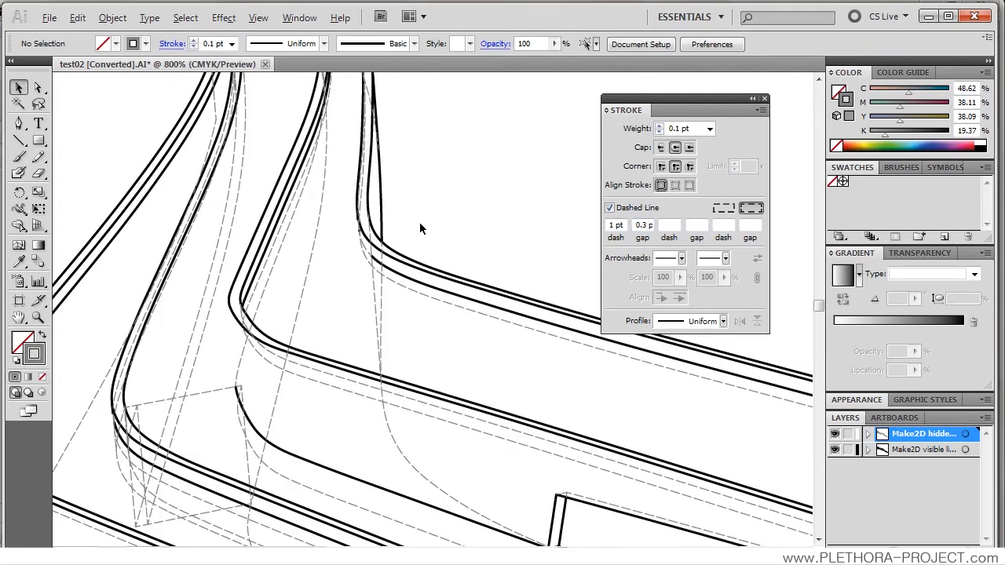
scroll(420, 223, "down", 1)
scroll(382, 285, "down", 2)
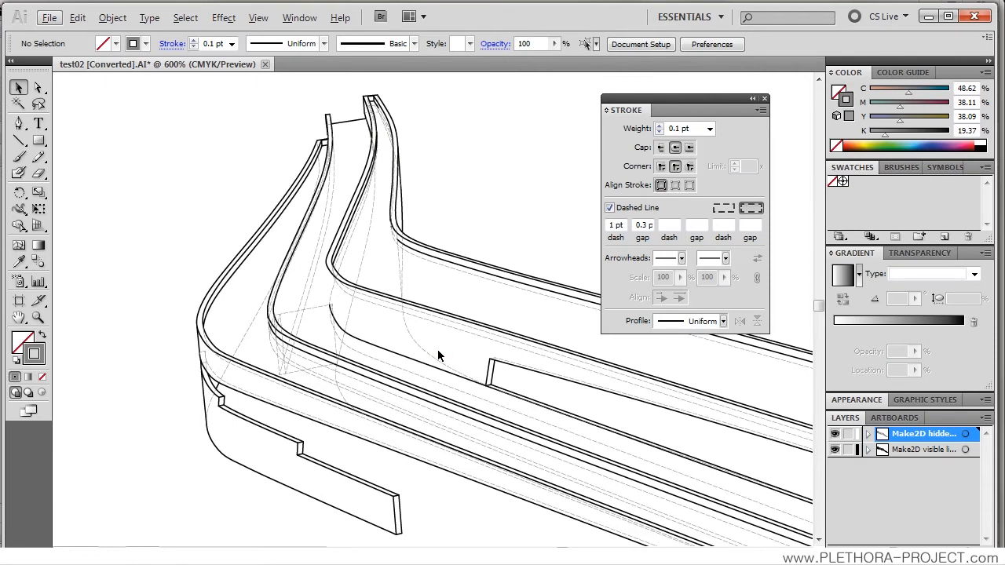
left_click_drag(449, 351, 339, 228)
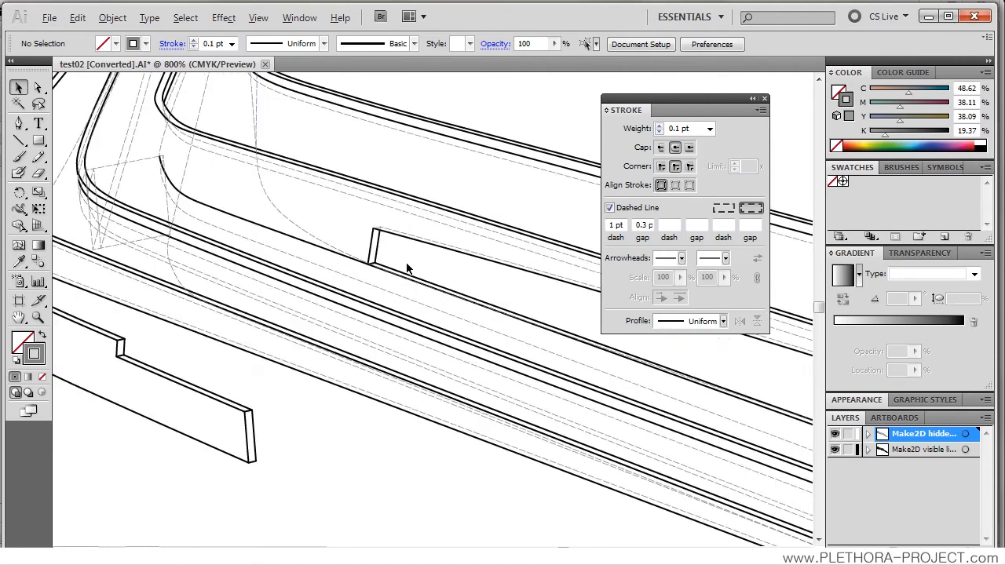
scroll(407, 269, "down", 1)
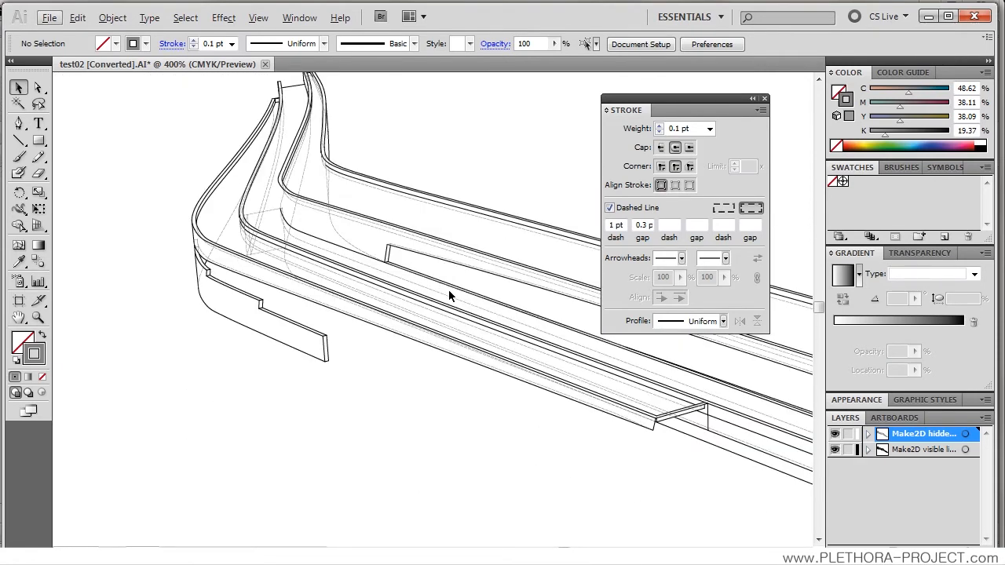
left_click_drag(455, 299, 333, 307)
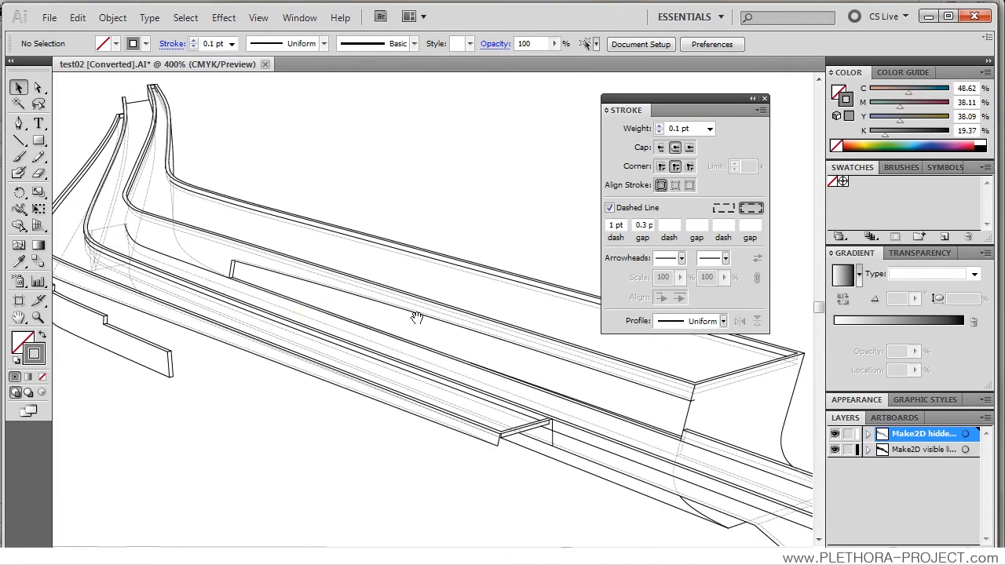
left_click_drag(417, 317, 243, 225)
left_click_drag(408, 289, 264, 236)
left_click_drag(452, 337, 291, 281)
left_click_drag(381, 308, 371, 303)
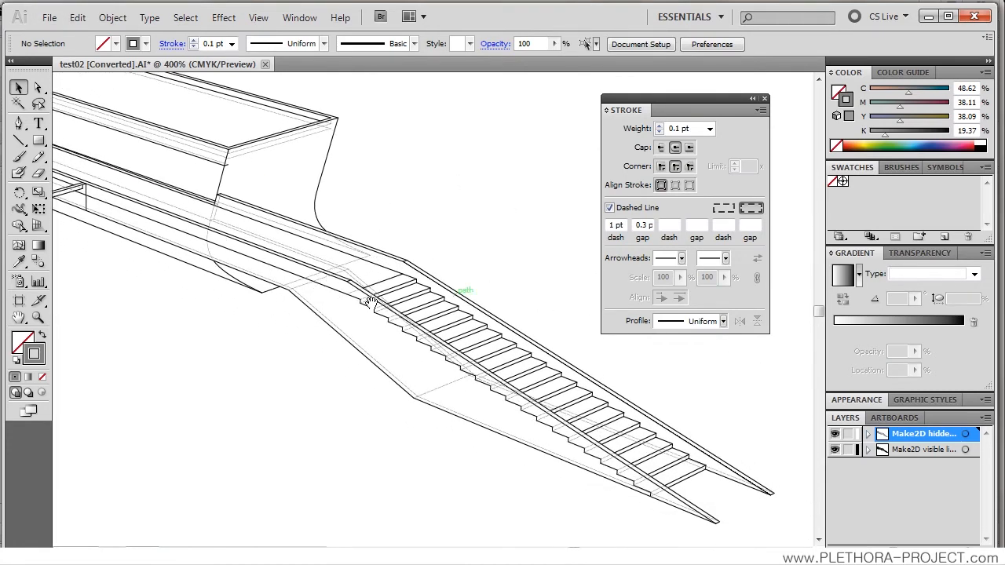
Step: Delete the short visible-line stub sticking out past the vertical edge below the box's front corner
left_click_drag(243, 210, 285, 261)
scroll(262, 246, "up", 1, "alt")
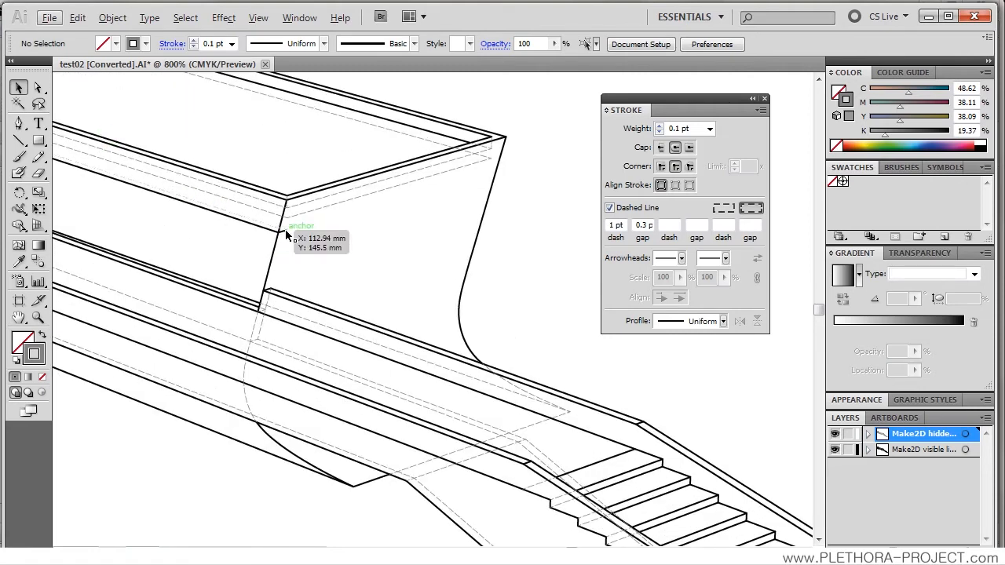
left_click(286, 232)
left_click(569, 244)
key("a")
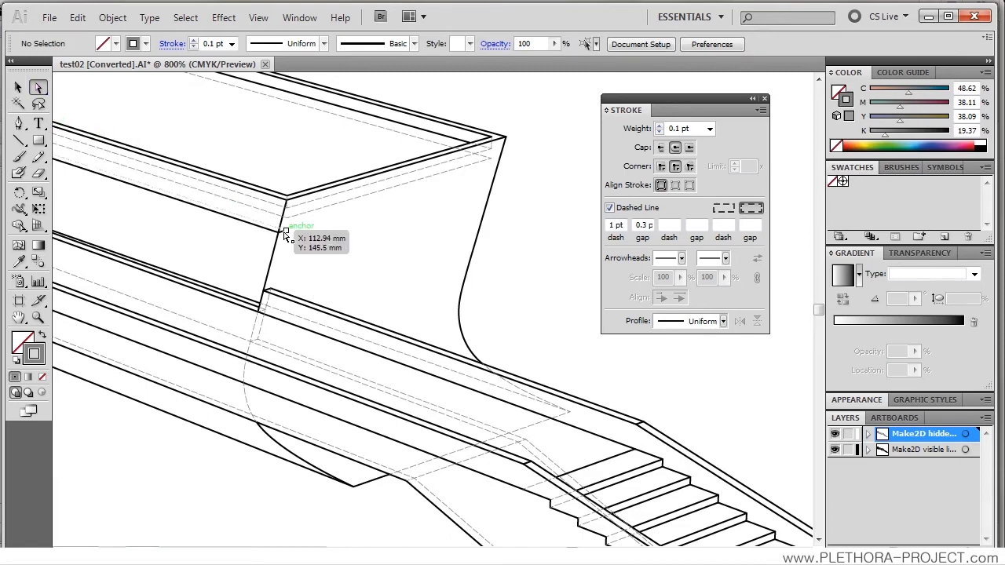
scroll(286, 231, "up", 4)
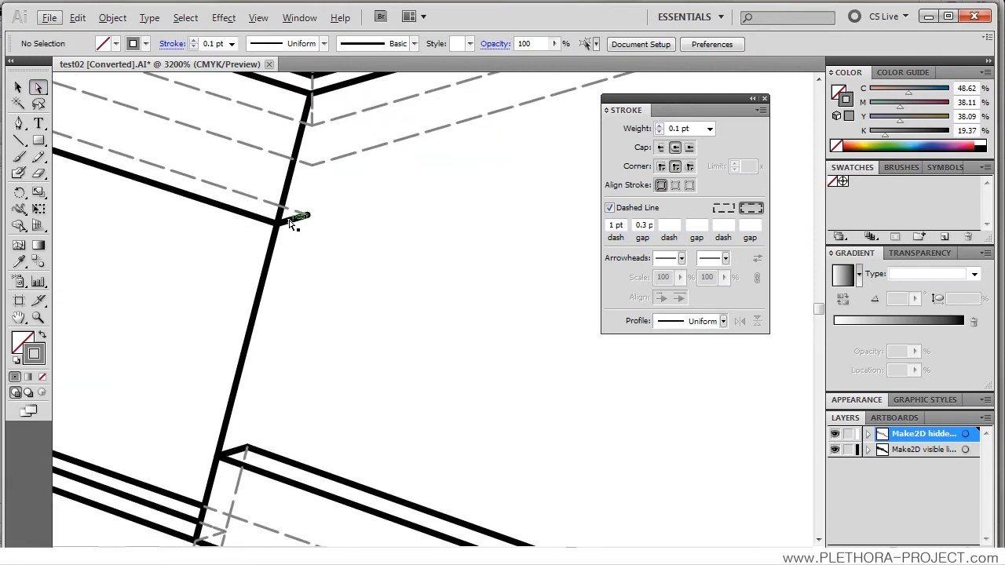
left_click(307, 215)
key("Delete")
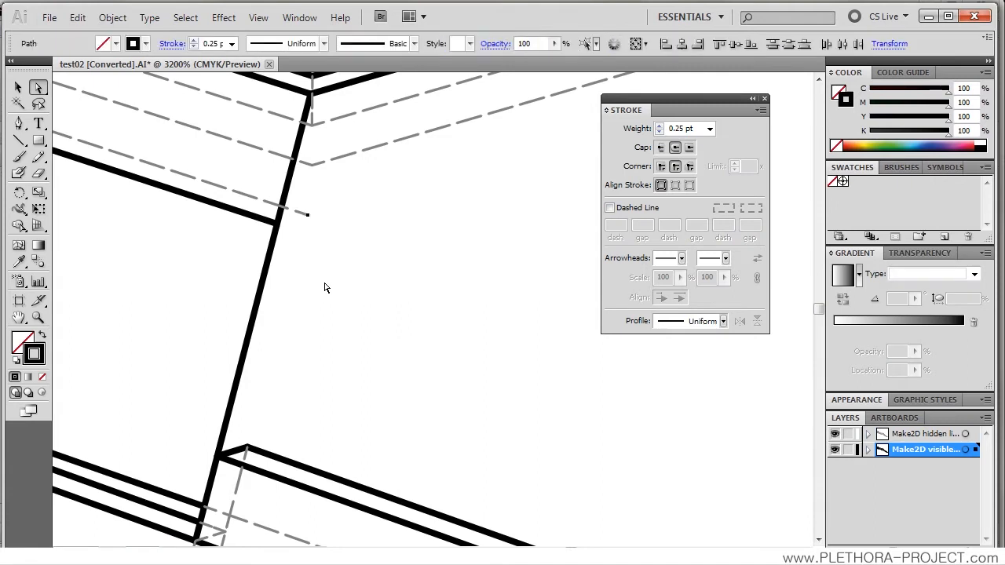
Step: Shorten the dashed hidden line overshooting the box's vertical edge so that it ends at that edge
left_click_drag(308, 218, 281, 208)
left_click(308, 215)
left_click(349, 245)
scroll(349, 247, "down", 5)
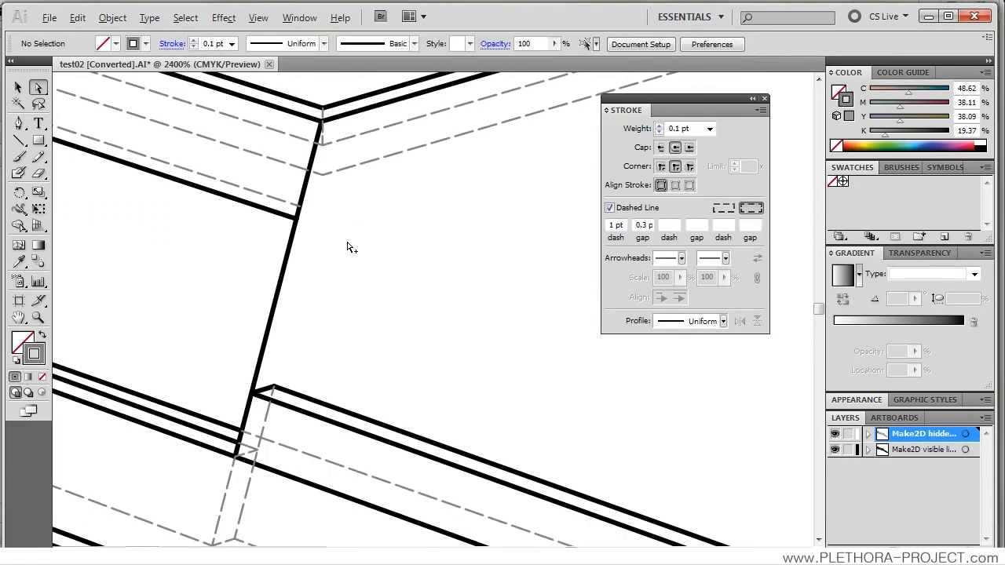
Step: Move the Make2D hidden lines layer below the Make2D visible lines layer and check the overlaps at the box corner
key("alt")
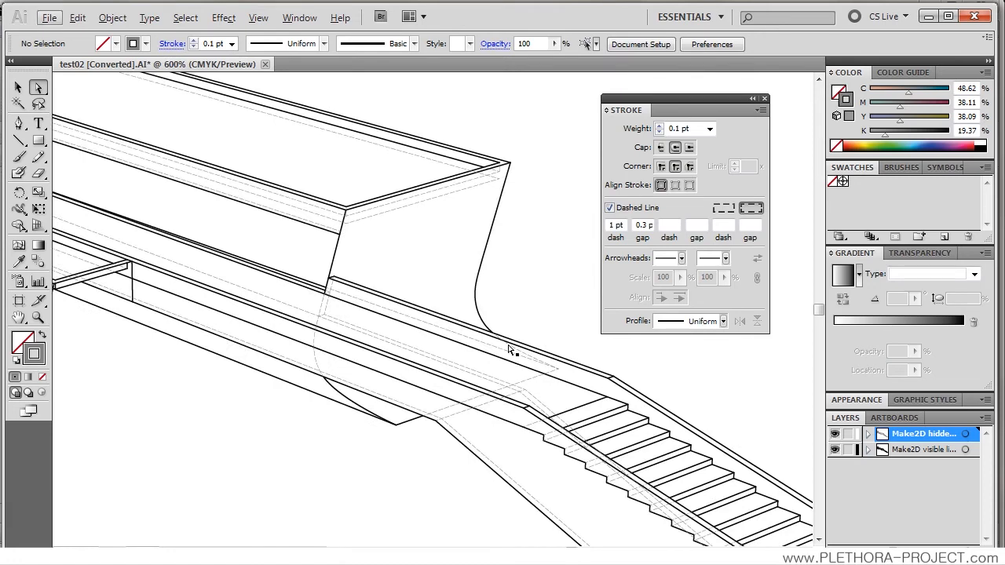
left_click_drag(895, 444, 869, 475)
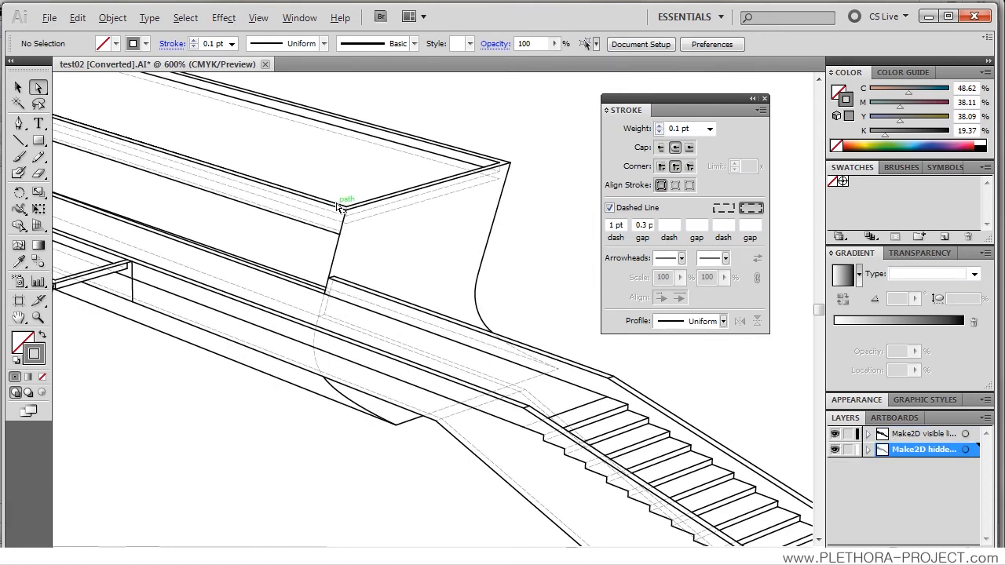
scroll(343, 208, "up", 3)
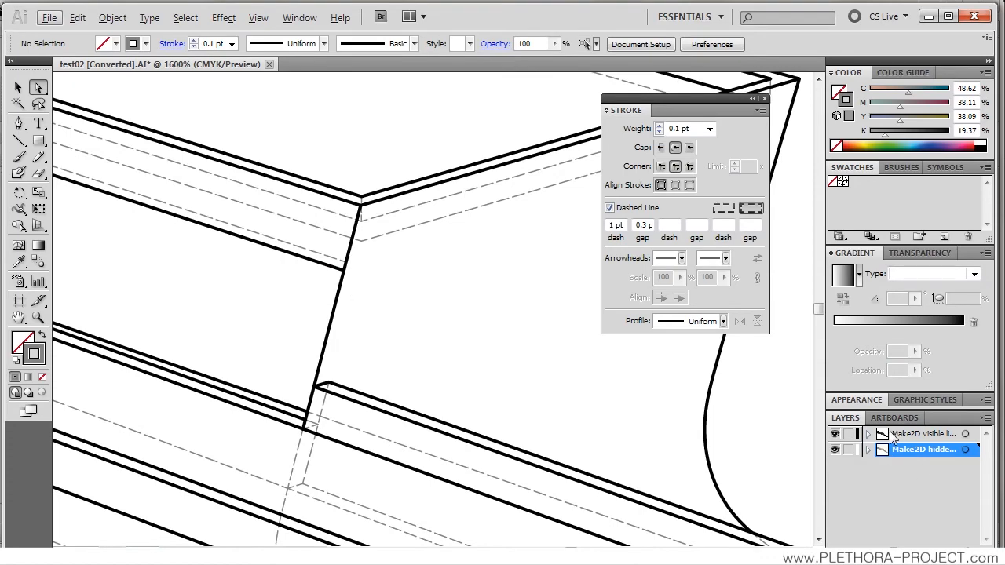
scroll(364, 287, "down", 3)
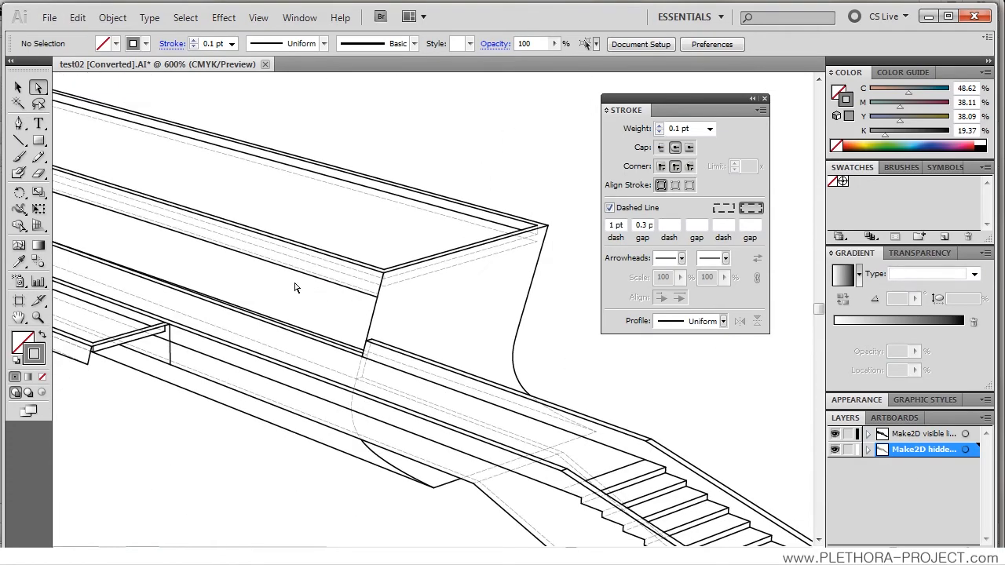
Step: Examine the linework at the curved end and along the whole drawing for stray or missing edges
left_click_drag(275, 276, 587, 322)
left_click_drag(321, 283, 632, 406)
left_click_drag(337, 303, 432, 380)
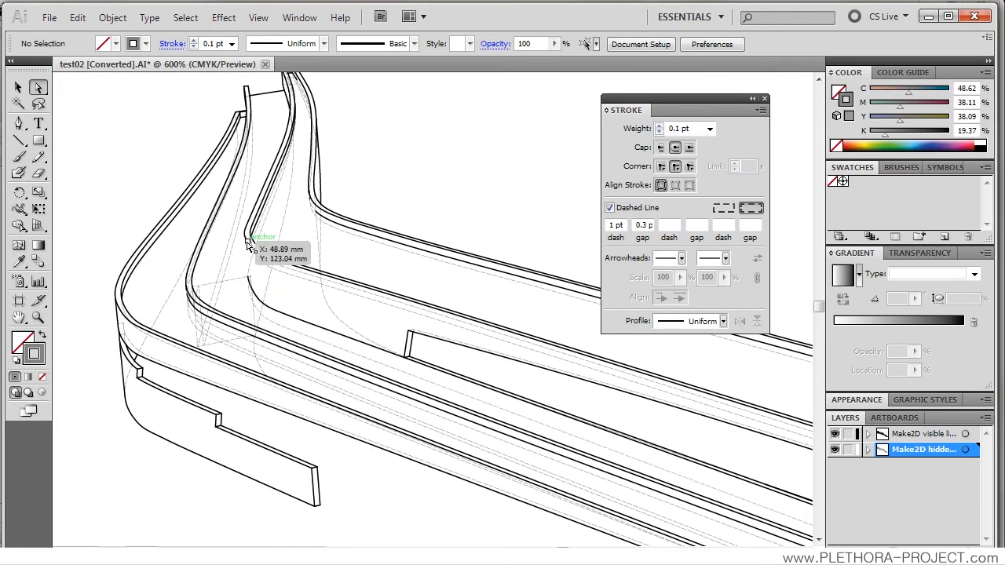
scroll(298, 279, "up", 1)
scroll(297, 280, "down", 1)
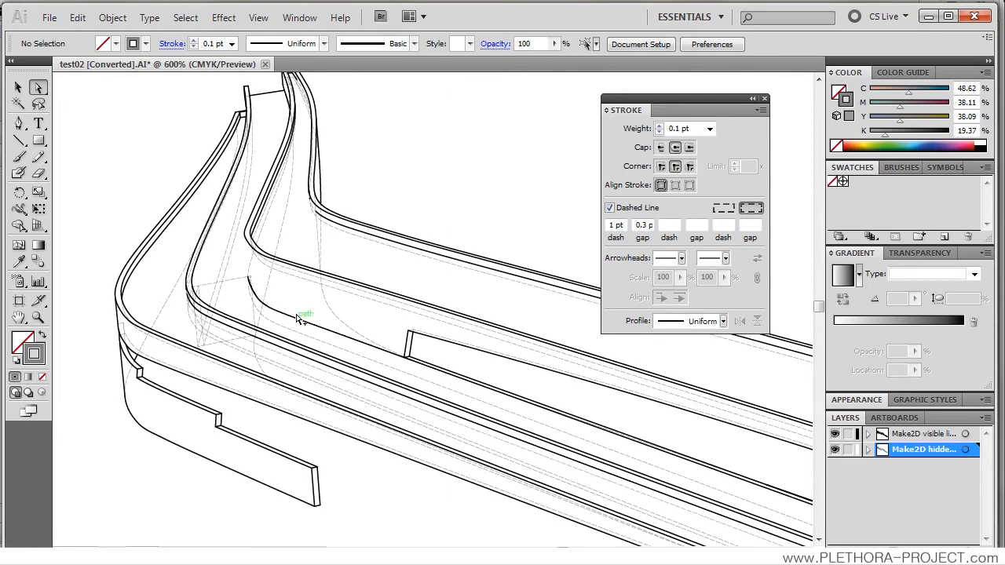
scroll(299, 330, "down", 1)
left_click_drag(415, 391, 299, 234)
scroll(375, 285, "up", 1)
scroll(377, 286, "down", 2)
scroll(387, 291, "down", 1)
left_click_drag(413, 307, 336, 287)
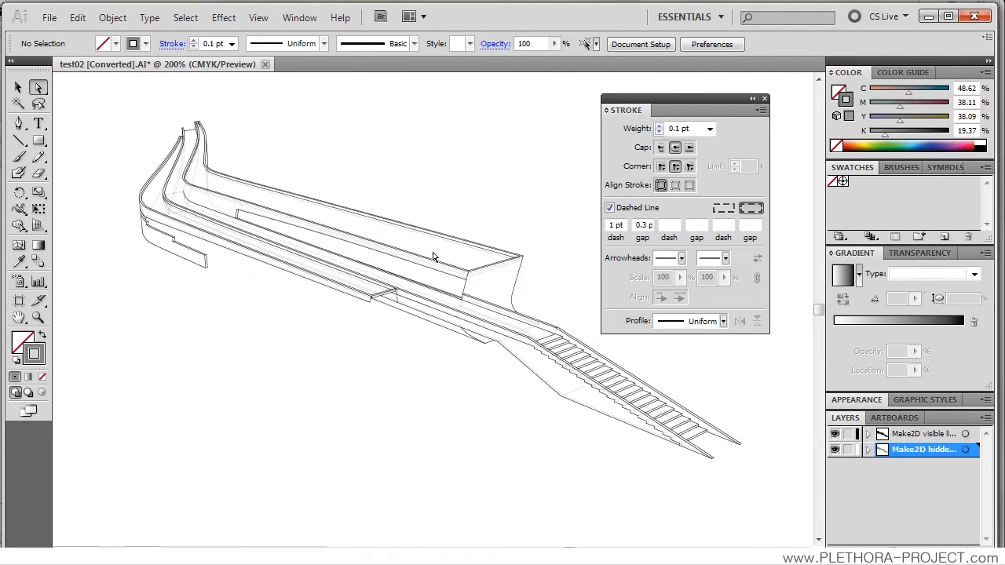
left_click(517, 289)
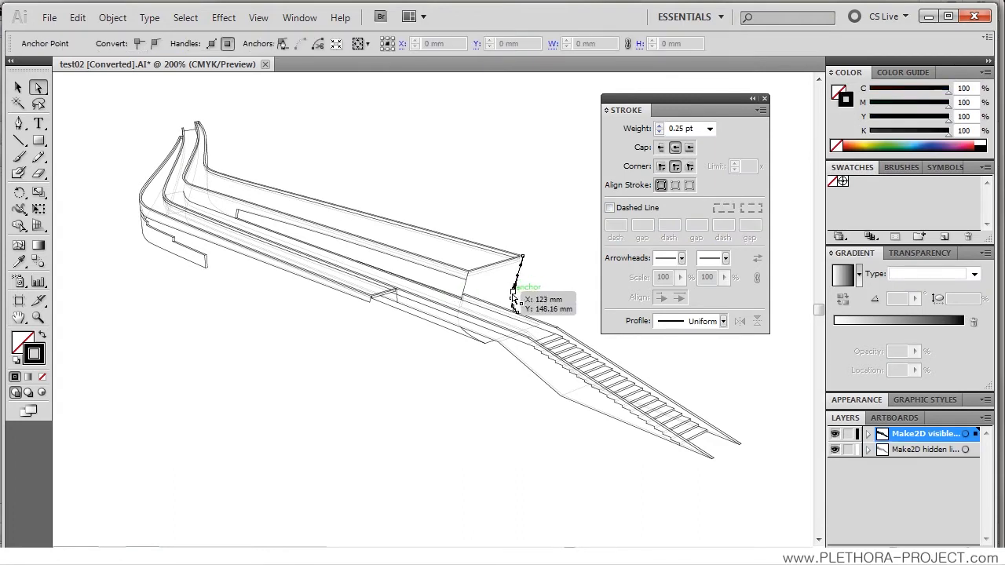
key("v")
left_click(371, 162)
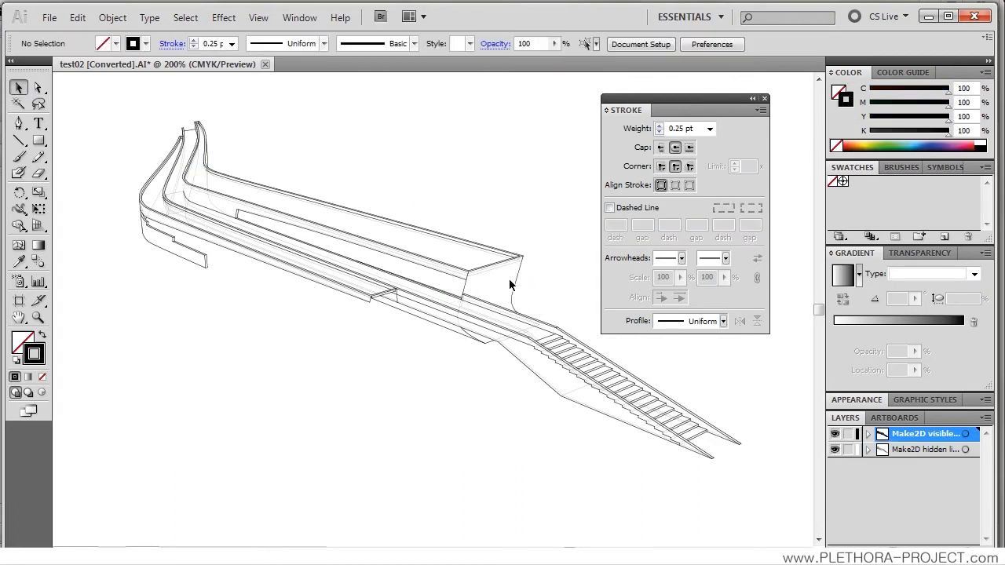
left_click(512, 296)
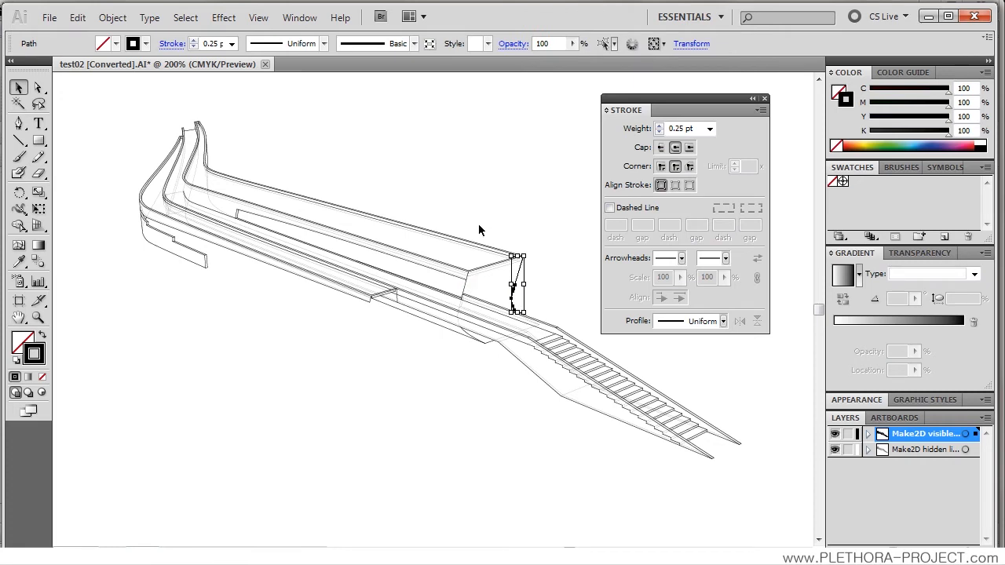
left_click(114, 44)
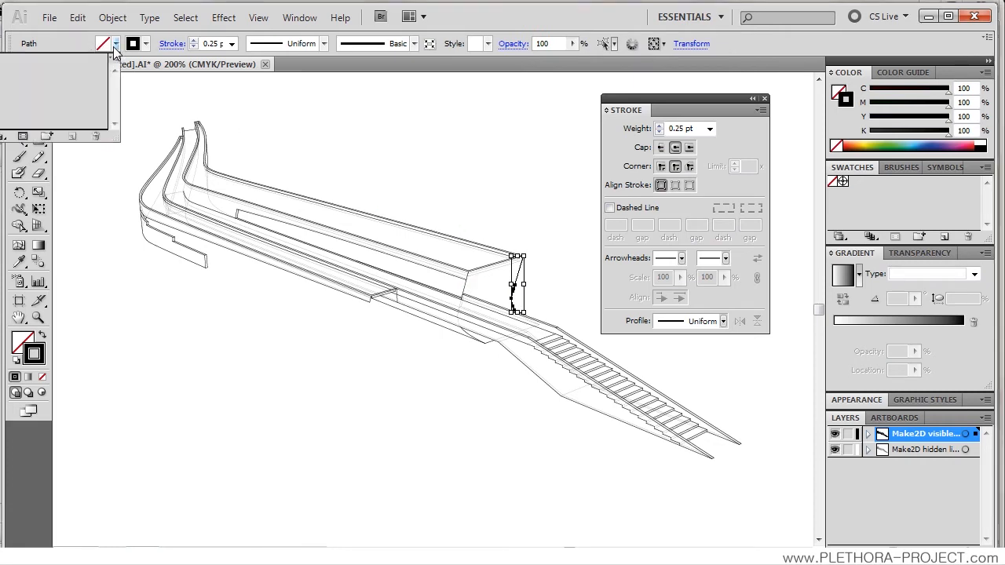
left_click(390, 160)
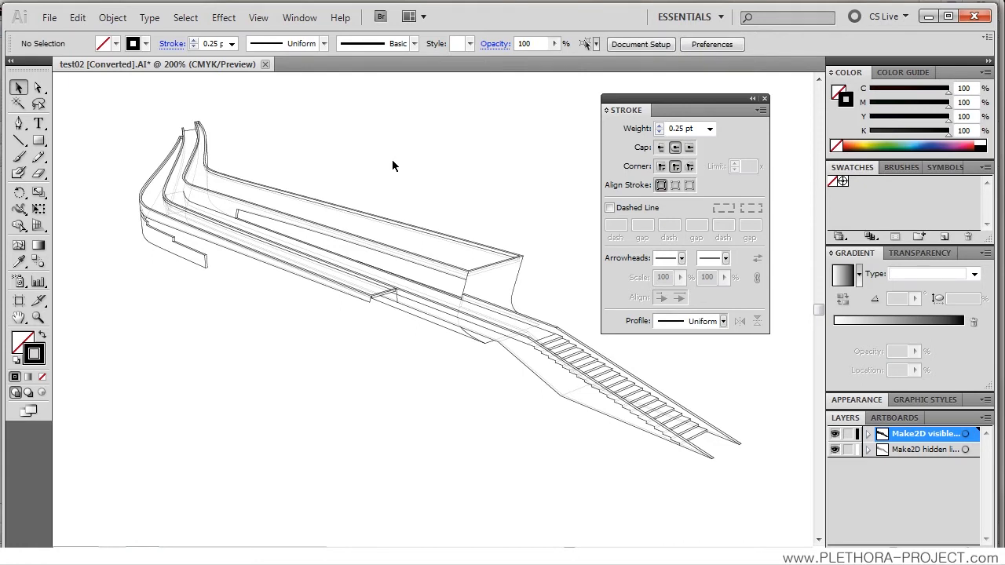
Step: Close the test02 document, switch to Rhino and turn off the Make2D hidden lines layer
left_click(265, 66)
left_click(516, 329)
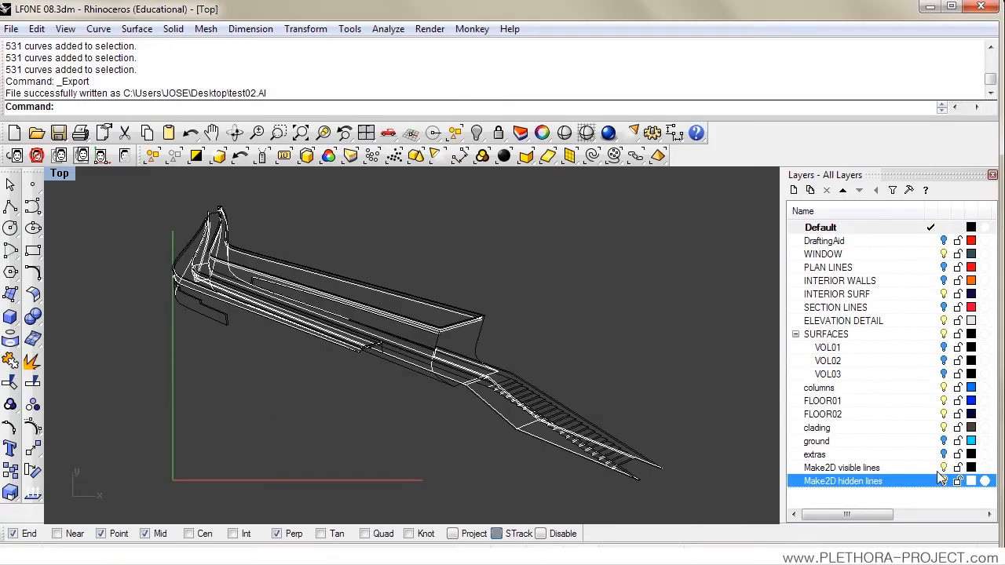
left_click(943, 480)
scroll(514, 384, "up", 3)
scroll(289, 316, "up", 4)
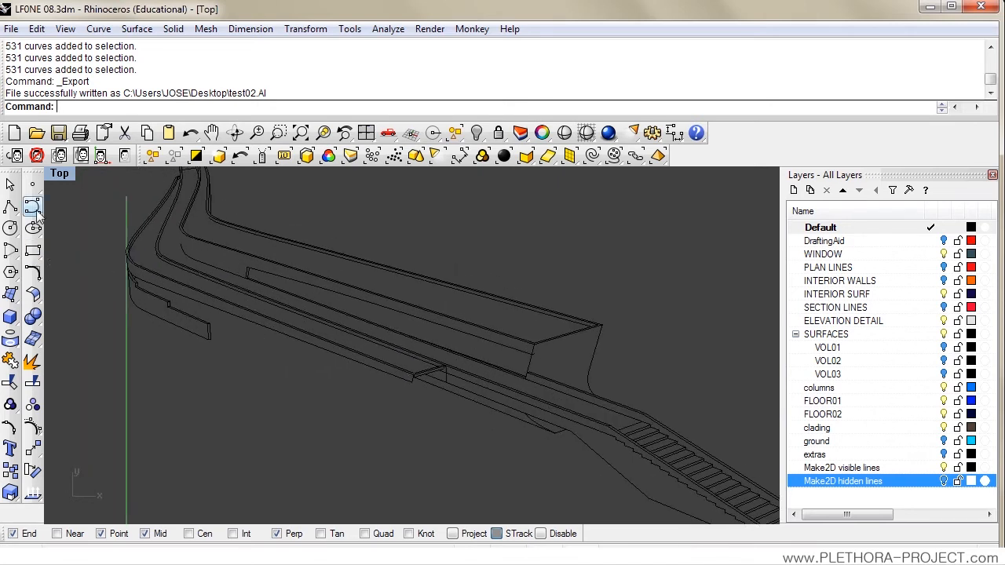
Step: Make Make2D visible lines the current layer and draw a polyline closing the gap above the lower curve's open end at the inner bend
left_click(931, 469)
left_click(10, 206)
scroll(191, 273, "up", 3)
left_click(217, 235)
scroll(223, 300, "up", 2)
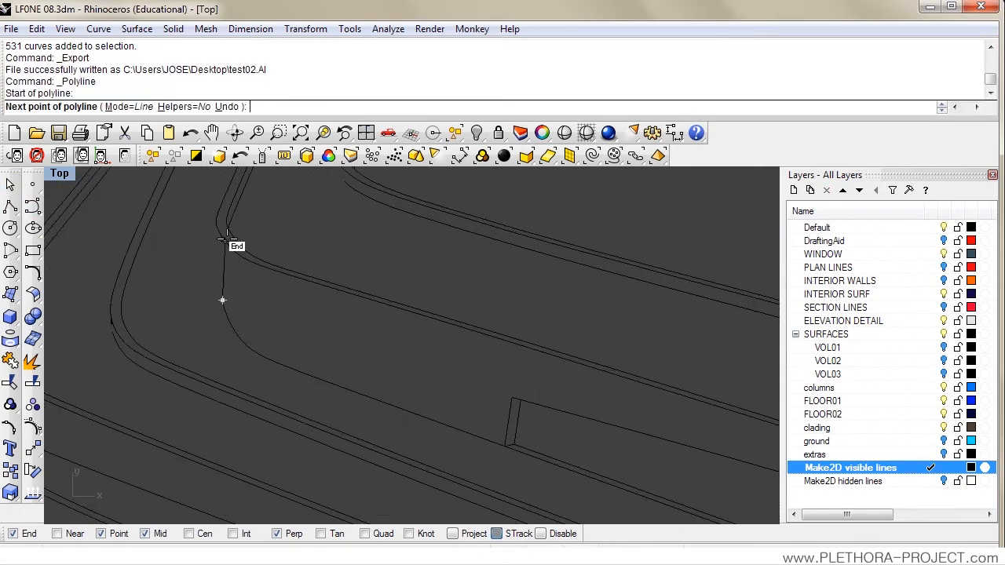
left_click(220, 230)
key("Return")
Step: Delete the short stray line crossing the box's vertical edge just below its front corner
scroll(223, 281, "down", 4)
scroll(237, 269, "down", 4)
left_click_drag(240, 291, 207, 261)
scroll(207, 262, "down", 4)
left_click_drag(277, 310, 230, 284)
left_click_drag(439, 372, 373, 335)
scroll(564, 293, "up", 8)
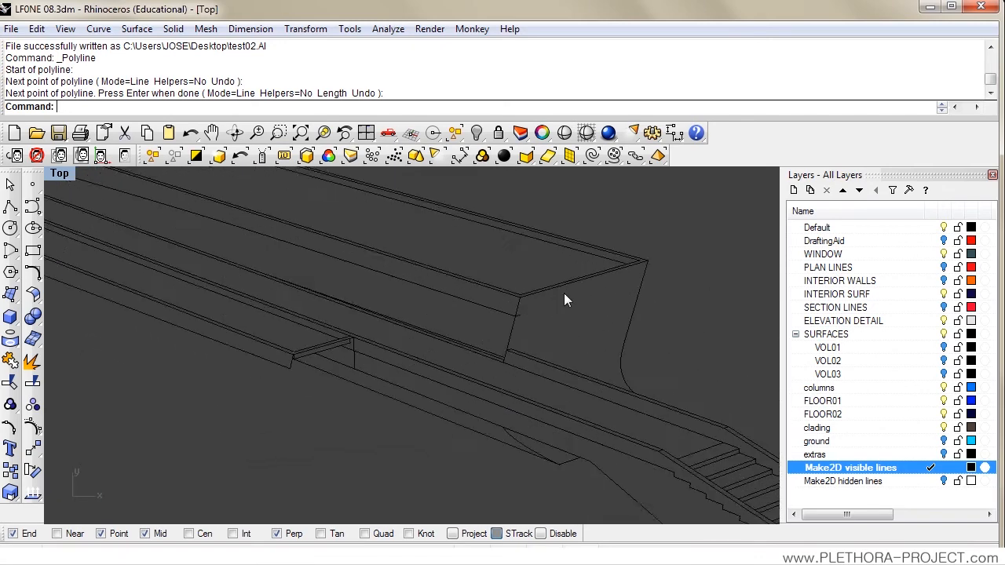
key("Delete")
Step: Check the edge curves around the box's open end and along the drawing for gaps
scroll(504, 349, "down", 4)
left_click_drag(504, 348, 468, 297)
left_click_drag(537, 278, 481, 274)
scroll(486, 271, "up", 2)
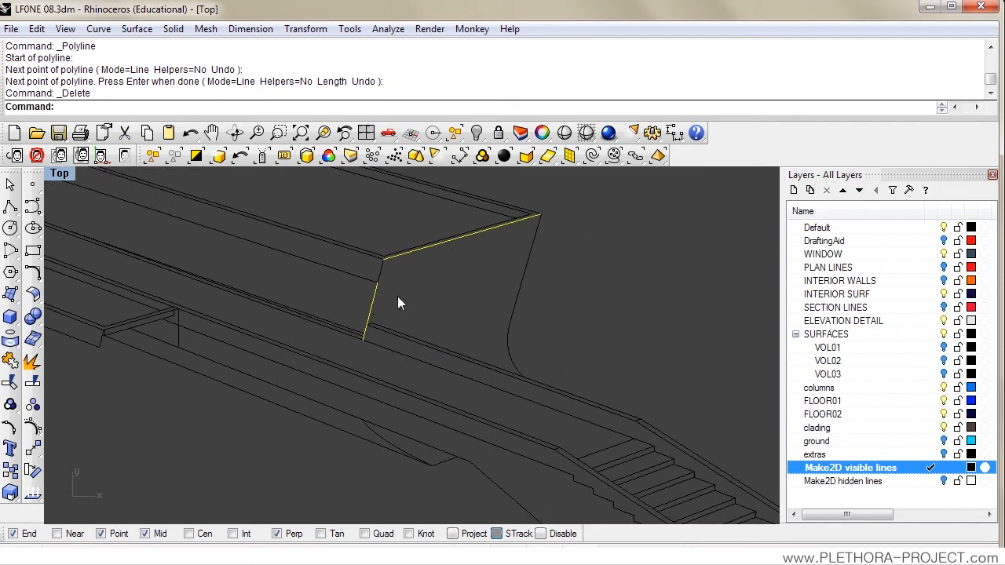
left_click(383, 267)
scroll(414, 278, "down", 2)
left_click_drag(397, 286, 561, 370)
scroll(561, 370, "down", 6)
scroll(229, 256, "up", 6)
Step: Draw a polyline between the two open curve ends at the bend of the upper wall
left_click_drag(209, 231, 215, 259)
scroll(216, 259, "up", 3)
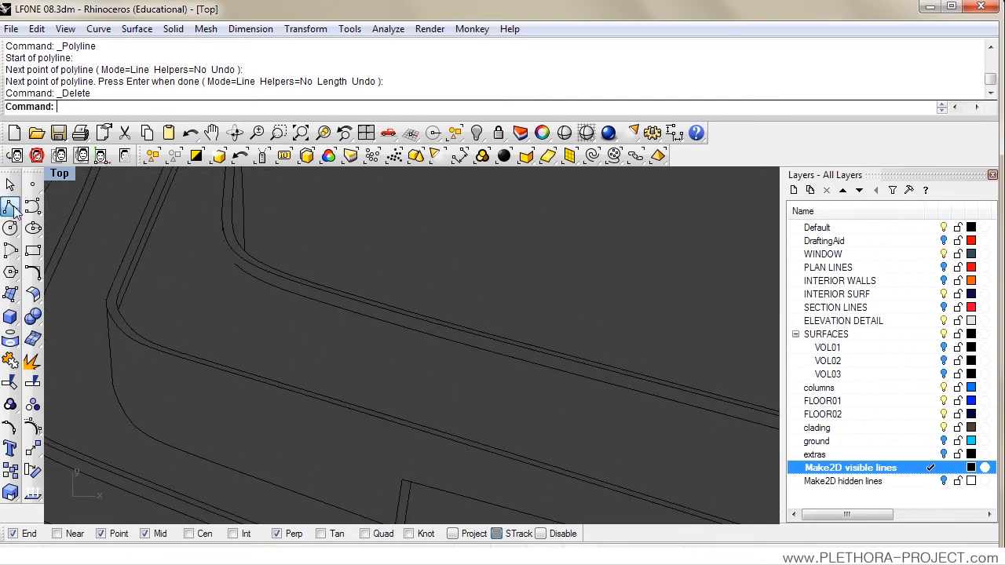
left_click_drag(188, 255, 191, 282)
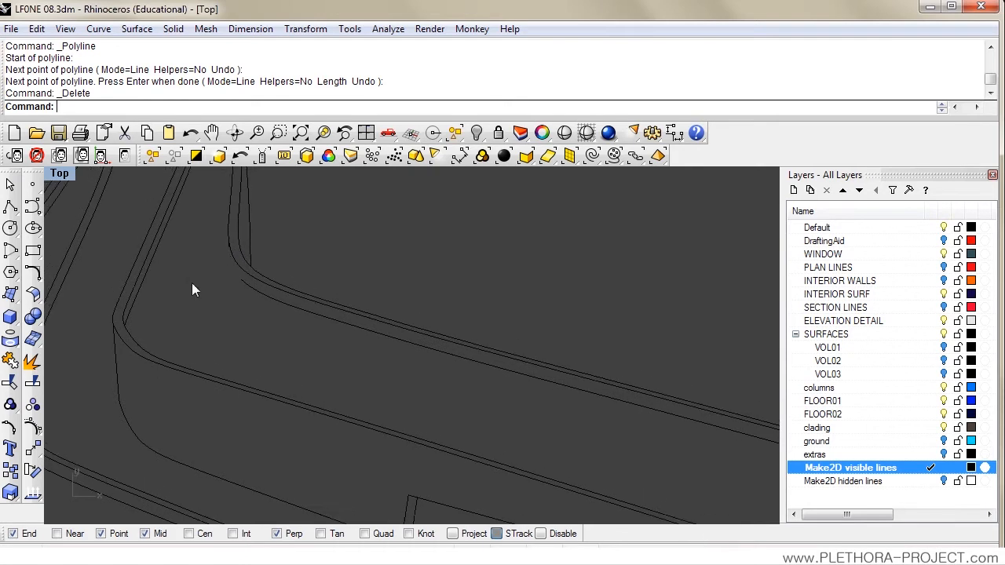
left_click(10, 206)
left_click(228, 245)
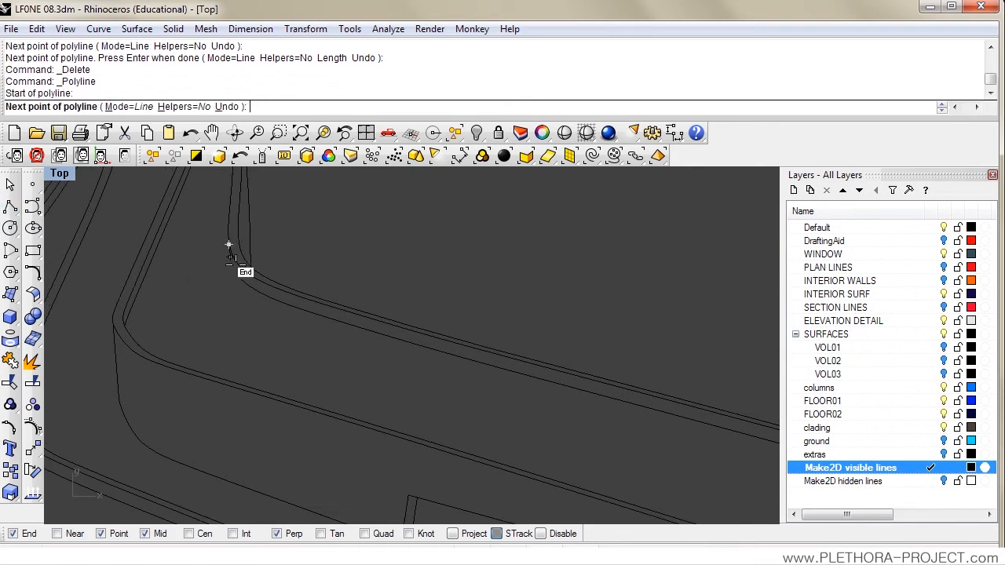
left_click(241, 280)
right_click(242, 308)
Step: Inspect the curved end of the drawing for further open gaps between the visible lines
scroll(233, 334, "down", 6)
left_click_drag(232, 337, 215, 306)
scroll(217, 306, "down", 2)
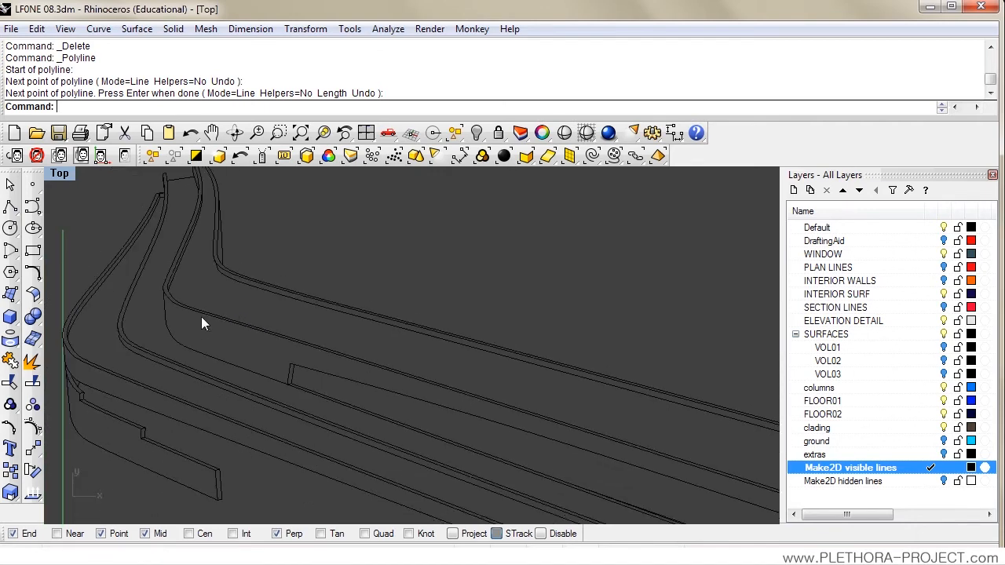
left_click_drag(281, 332, 301, 270)
scroll(308, 298, "up", 5)
scroll(283, 306, "down", 6)
left_click_drag(236, 286, 309, 419)
scroll(271, 347, "down", 4)
left_click_drag(116, 371, 156, 346)
Step: Draw a polyline bridging the gap at the outer side of the middle wall's bend, snapping to the curve ends
left_click(10, 209)
scroll(126, 306, "up", 3)
scroll(148, 321, "up", 2)
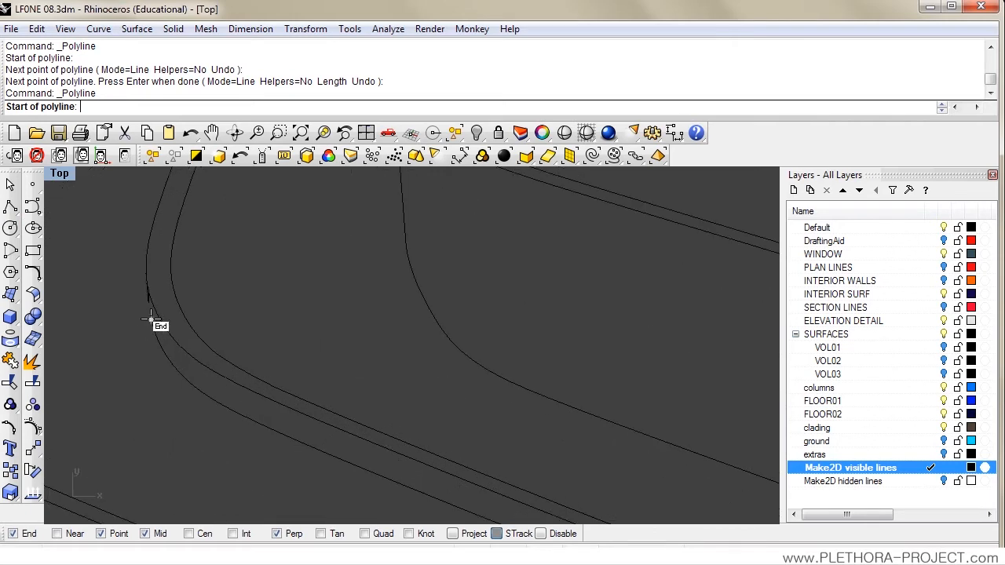
left_click(151, 320)
key("Return")
Step: Delete the two short stray curves beside the new bridging line at the middle wall's bend
scroll(123, 312, "down", 6)
mouse_move(124, 310)
left_mouse_down()
mouse_move(153, 298)
mouse_move(138, 297)
left_mouse_up()
scroll(139, 298, "up", 5)
scroll(139, 298, "up", 6)
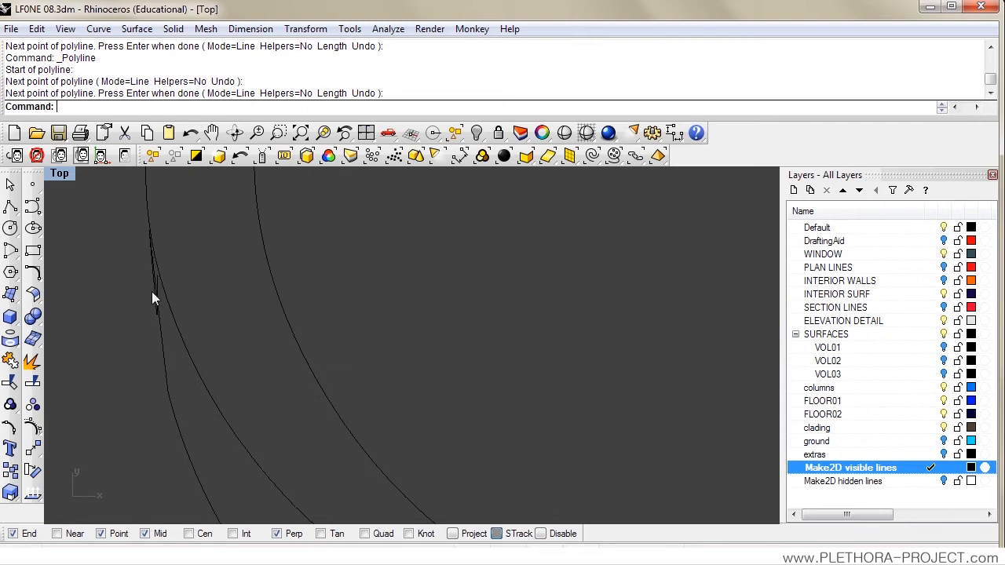
scroll(106, 235, "down", 3)
left_click_drag(101, 202, 255, 399)
key("Delete")
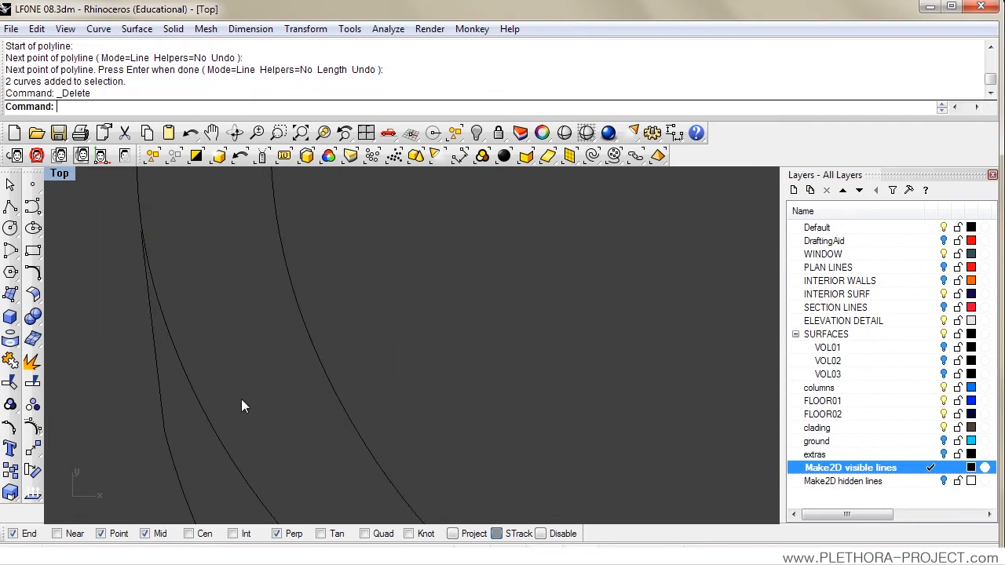
scroll(216, 283, "down", 6)
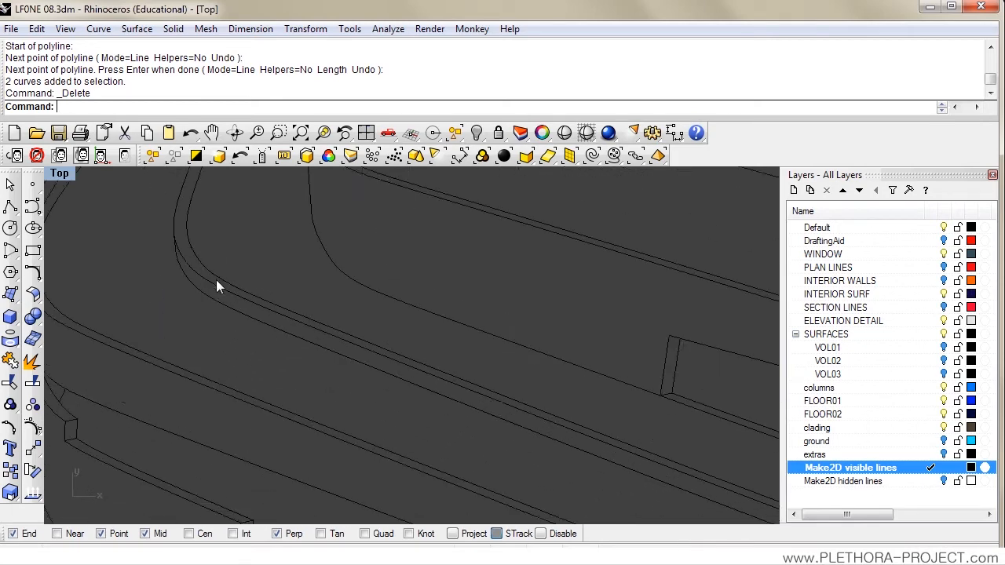
Step: Check the boundary curves of the long recessed strip by selecting them, and clear the selection
scroll(250, 314, "down", 3)
scroll(328, 291, "down", 2)
left_click_drag(378, 323, 403, 339)
left_click_drag(309, 293, 261, 255)
scroll(332, 299, "up", 4)
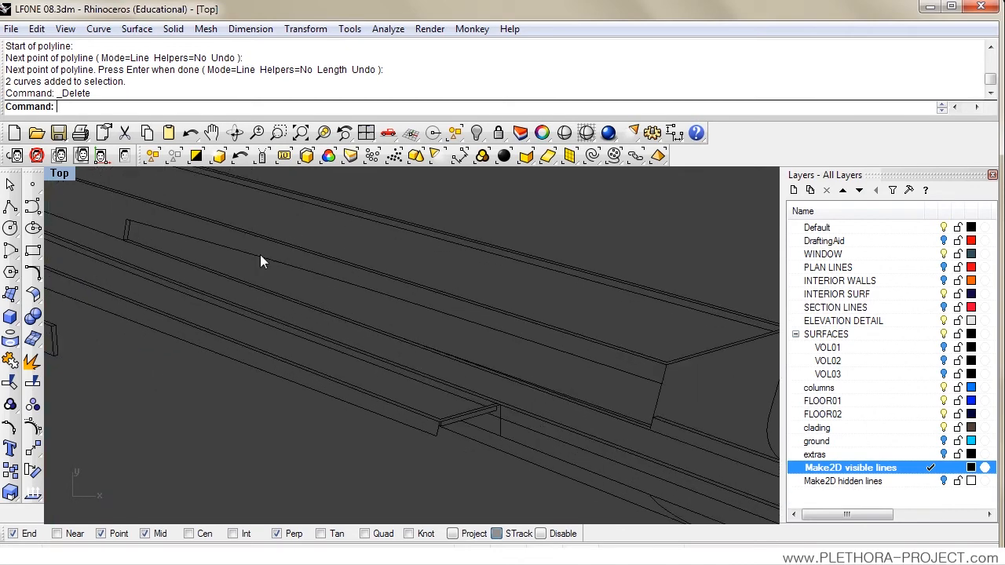
left_click(135, 238)
left_click(168, 230, "shift")
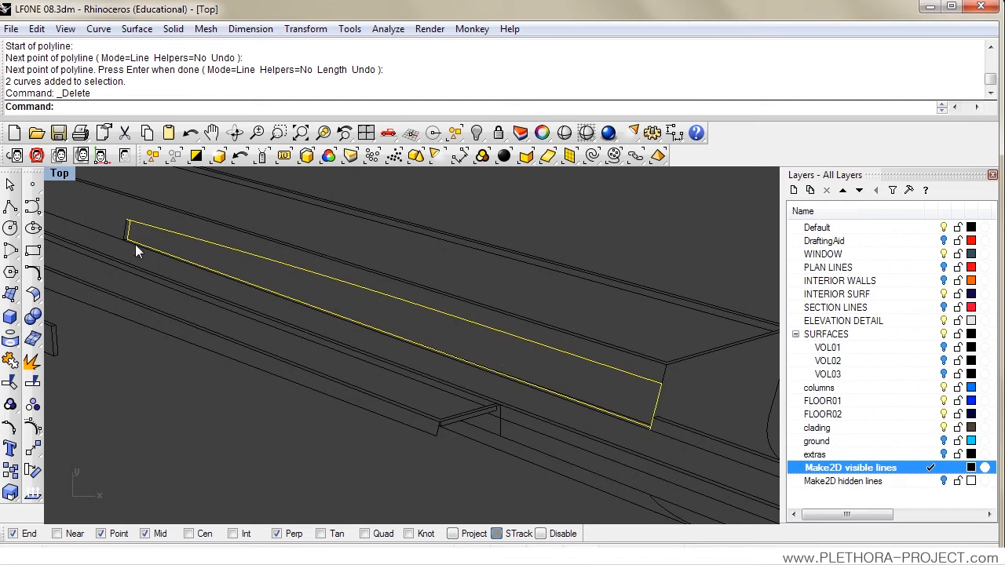
left_click(162, 218)
Step: Look over the linework from the recessed strip to the box's open end and the stairs
left_click_drag(161, 217, 227, 262)
scroll(153, 241, "down", 4)
left_click_drag(153, 240, 182, 287)
scroll(157, 251, "up", 2)
left_click_drag(409, 322, 294, 252)
left_click_drag(515, 400, 450, 313)
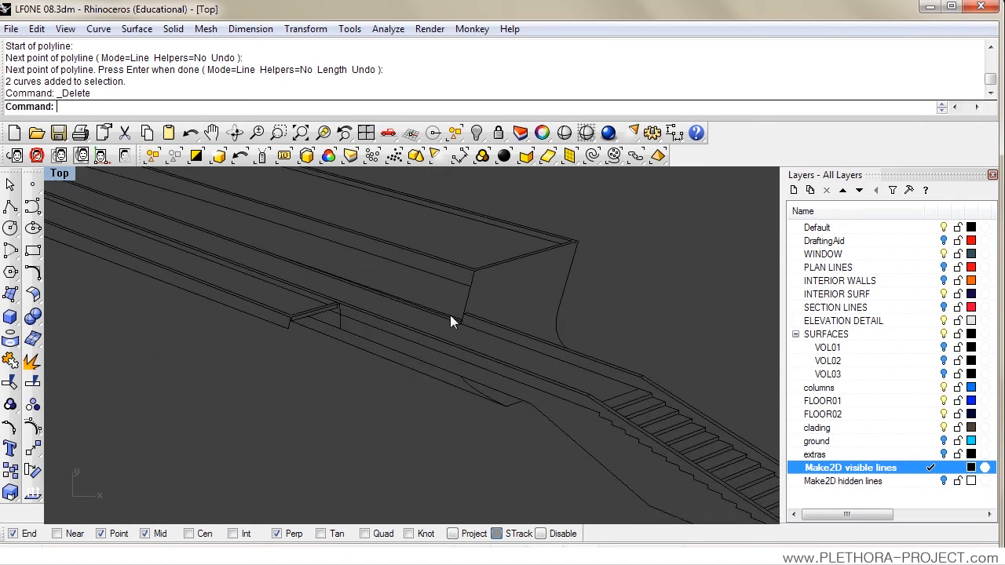
scroll(549, 324, "up", 2)
left_click_drag(534, 312, 405, 296)
scroll(480, 303, "up", 2)
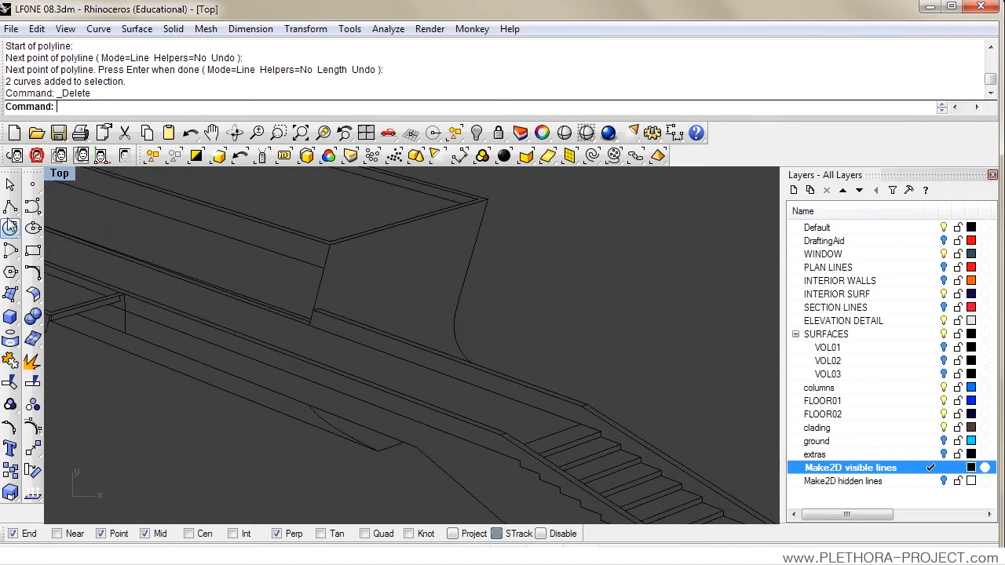
Step: Create a new layer named fills
left_click(793, 189)
type("fi")
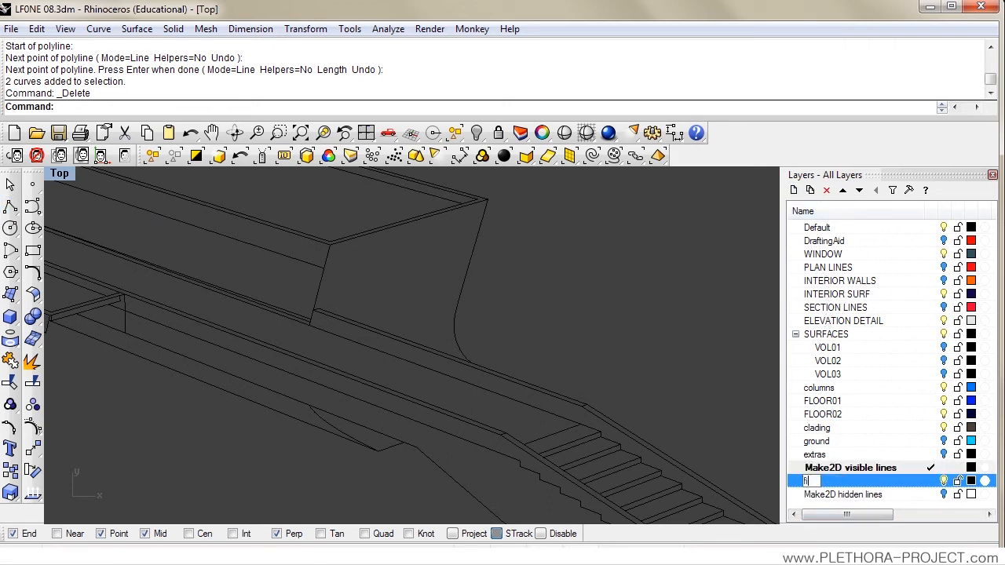
type("lls")
key("Return")
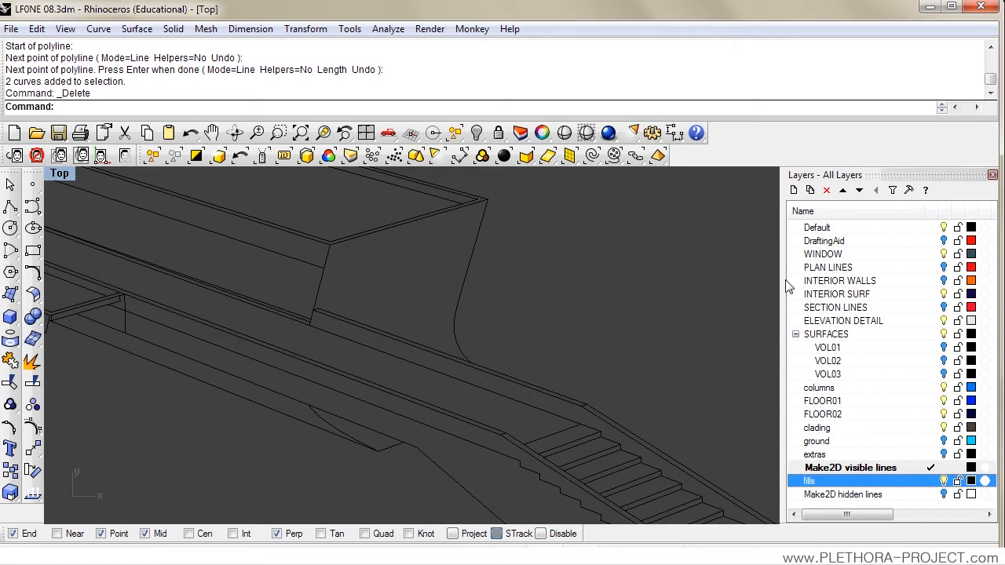
Step: Copy the curves outlining the box's open end face, including the short curve at the lower corner, to the clipboard
left_click(356, 238, "shift")
left_click(474, 267, "shift")
left_click(414, 346, "shift")
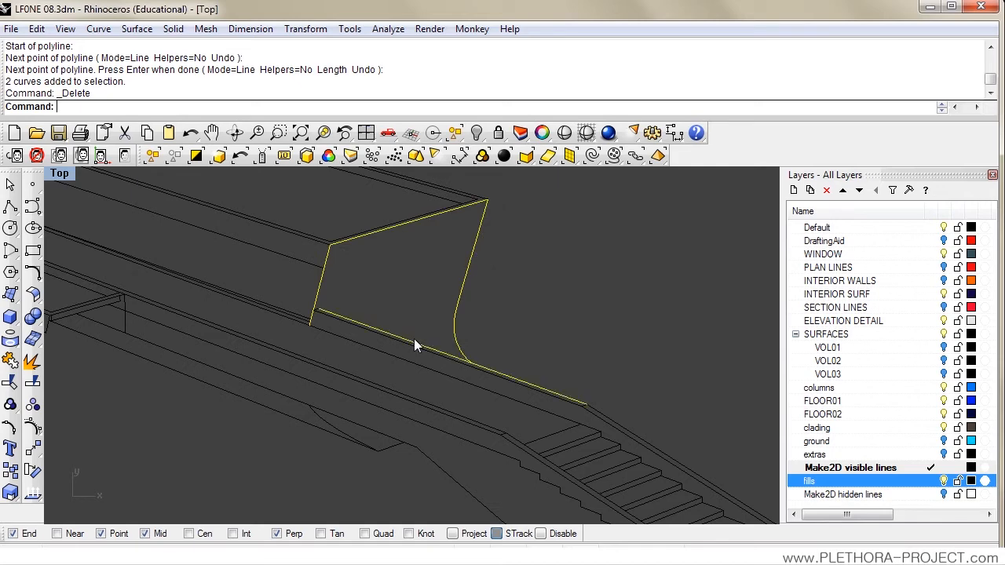
left_click(346, 318, "shift")
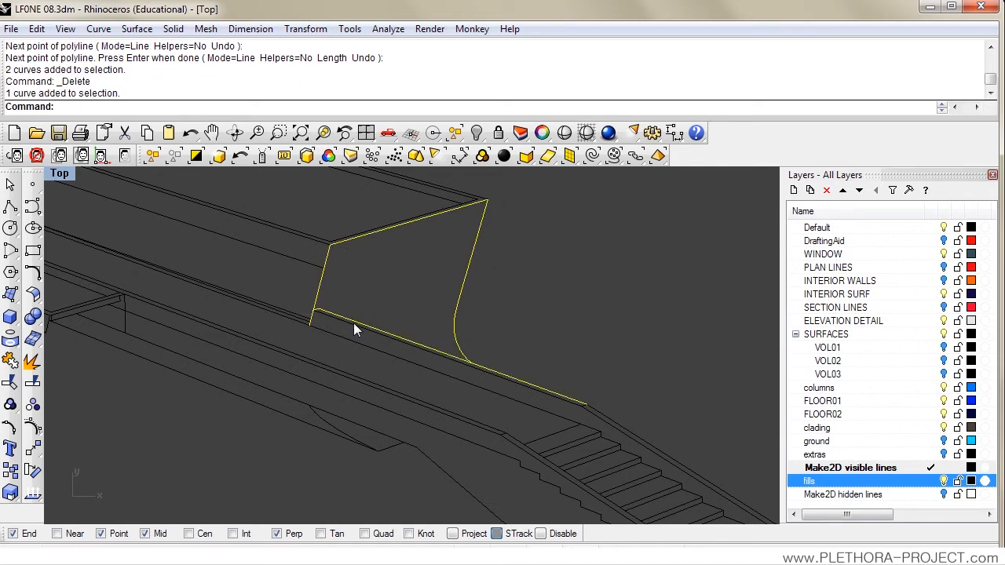
left_click(37, 28)
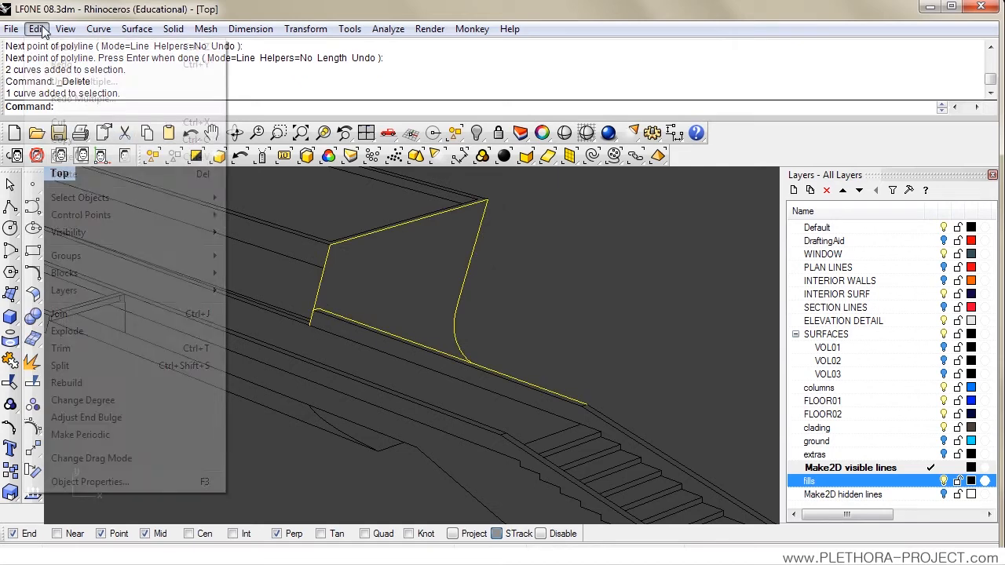
left_click(62, 139)
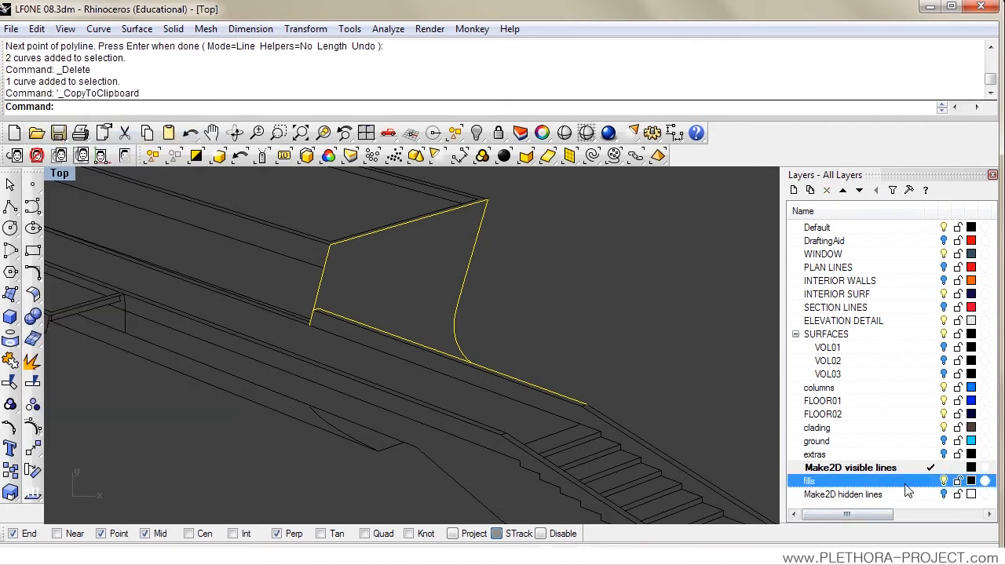
Step: Make fills the current layer, paste the copied end-face curves in place, and check which layer the copies are on
left_click(932, 480)
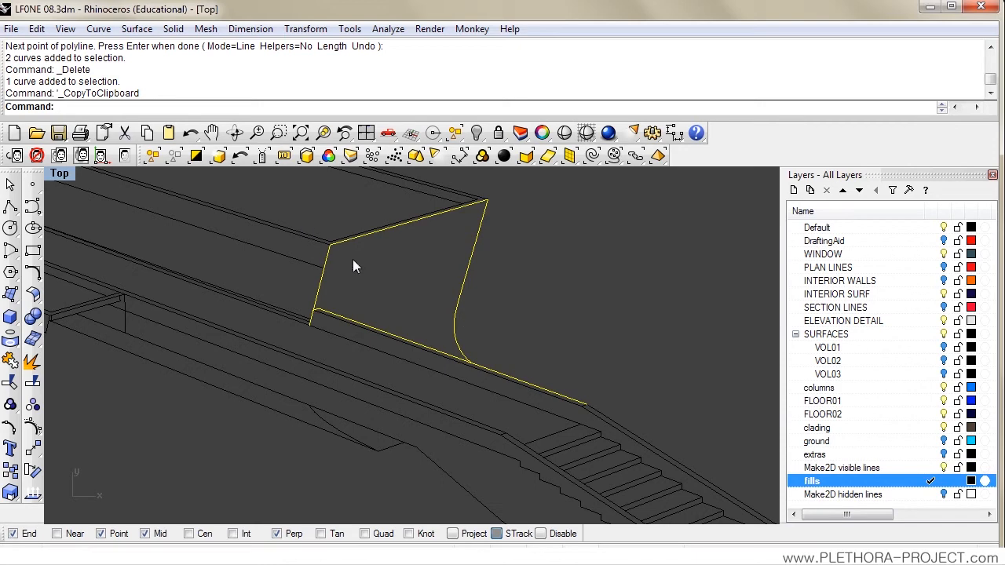
left_click(37, 29)
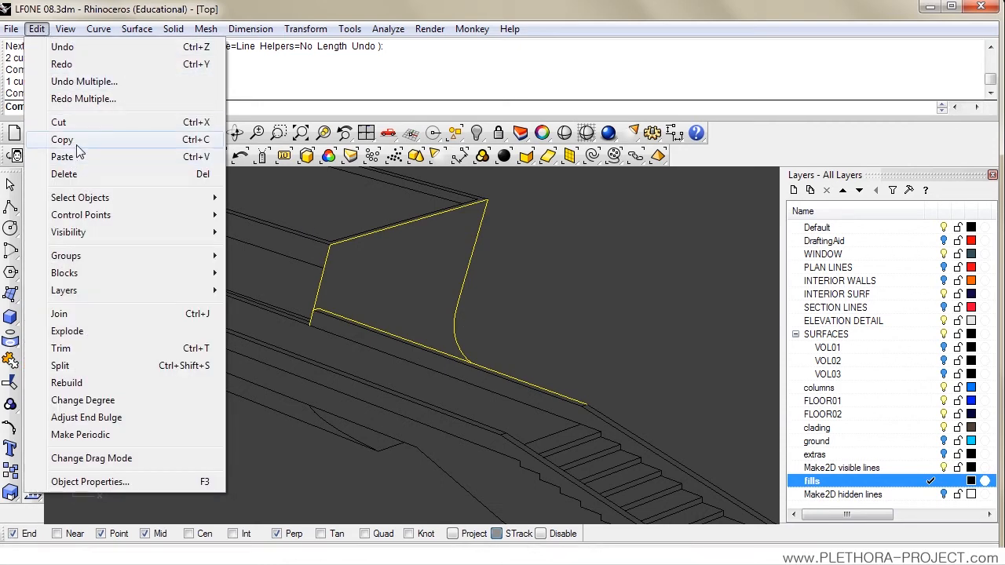
left_click(78, 156)
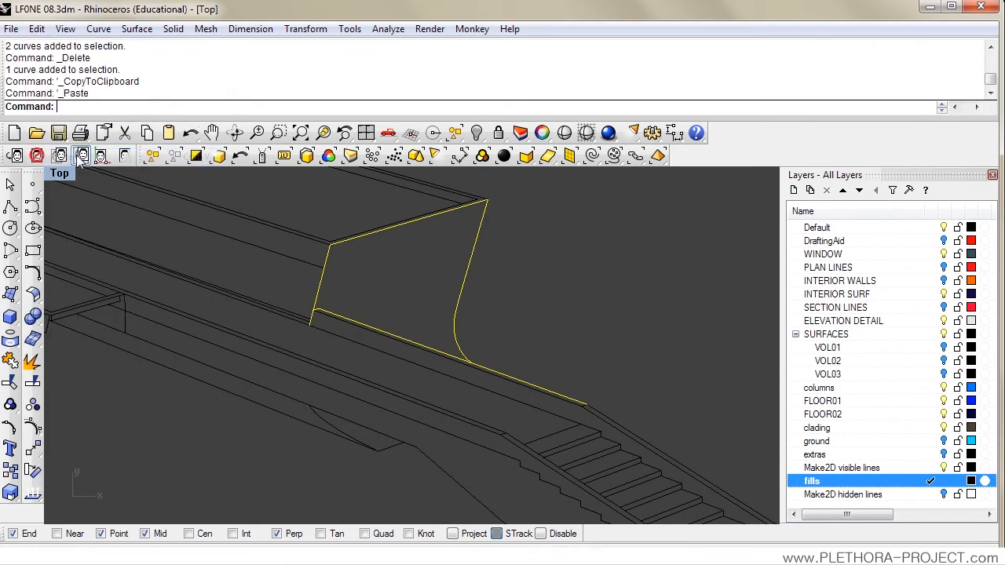
left_click(522, 271)
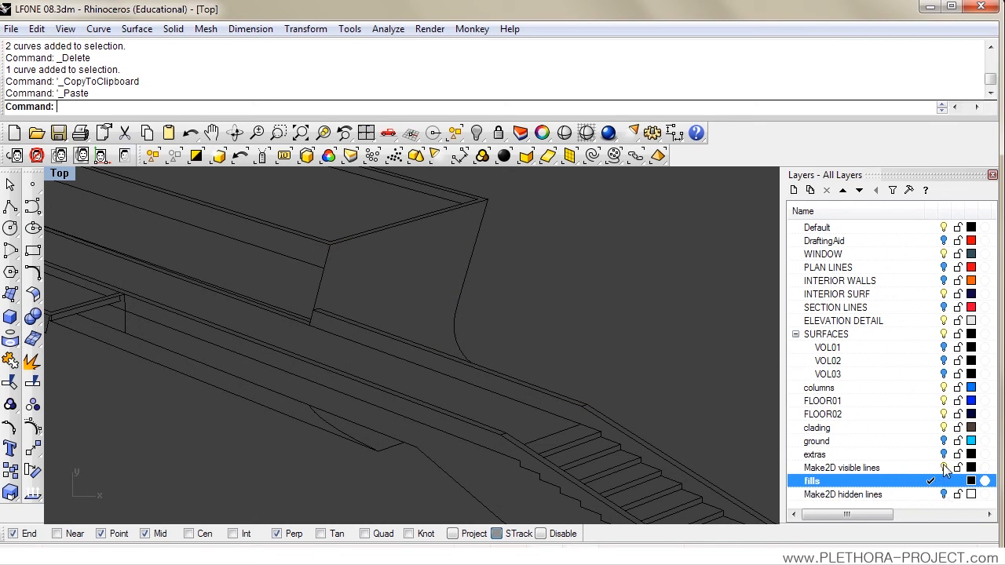
left_click(944, 469)
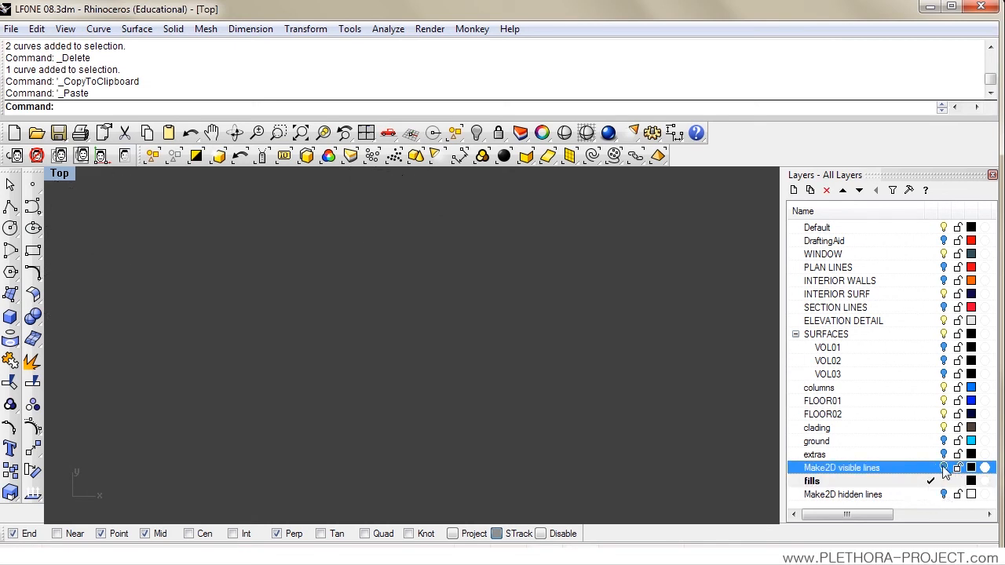
left_click(944, 468)
Step: Move one duplicate of each curve outlining the box's open end face to the fills layer
left_click_drag(369, 308, 366, 330)
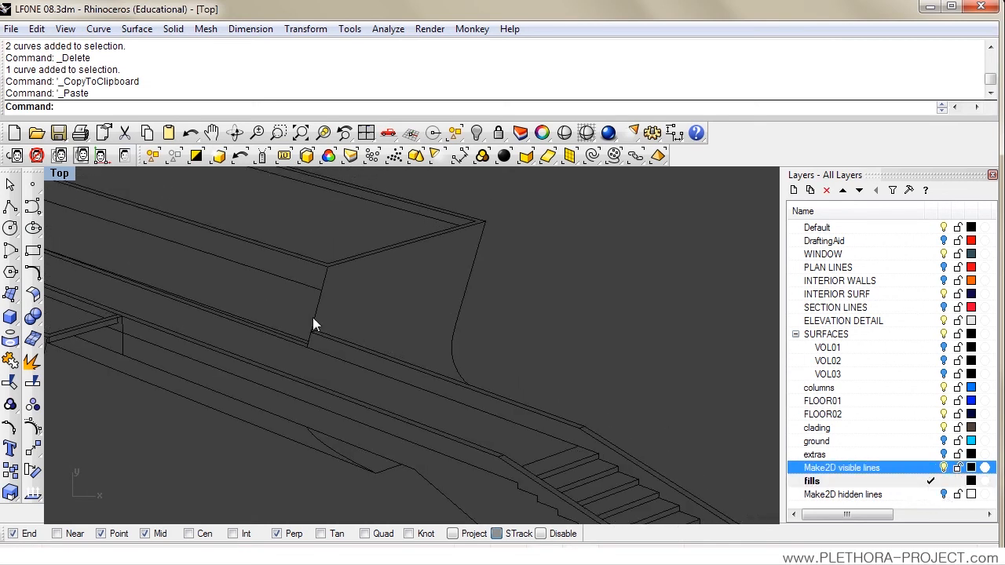
left_click(325, 279)
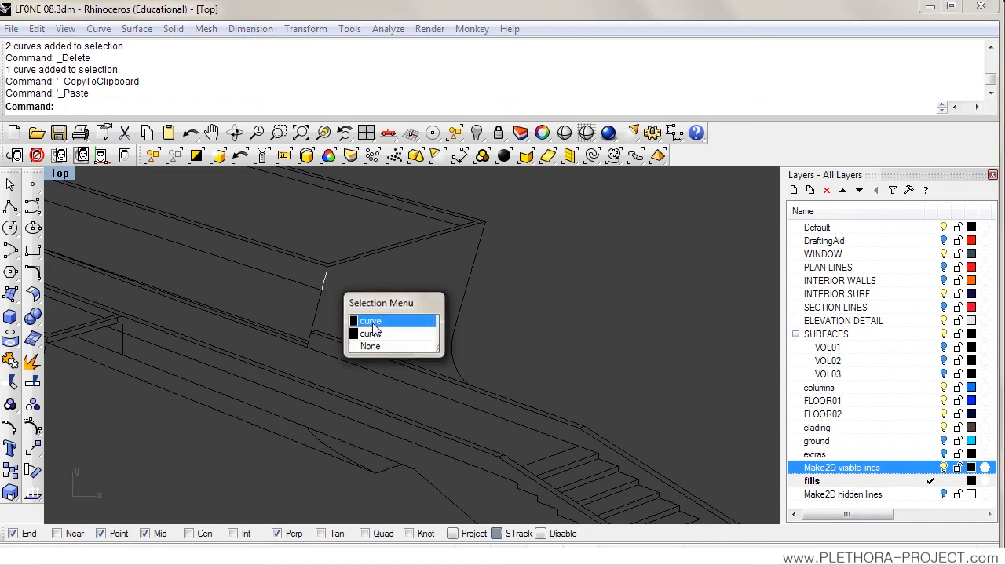
left_click(364, 322)
left_click(317, 315)
left_click(364, 356)
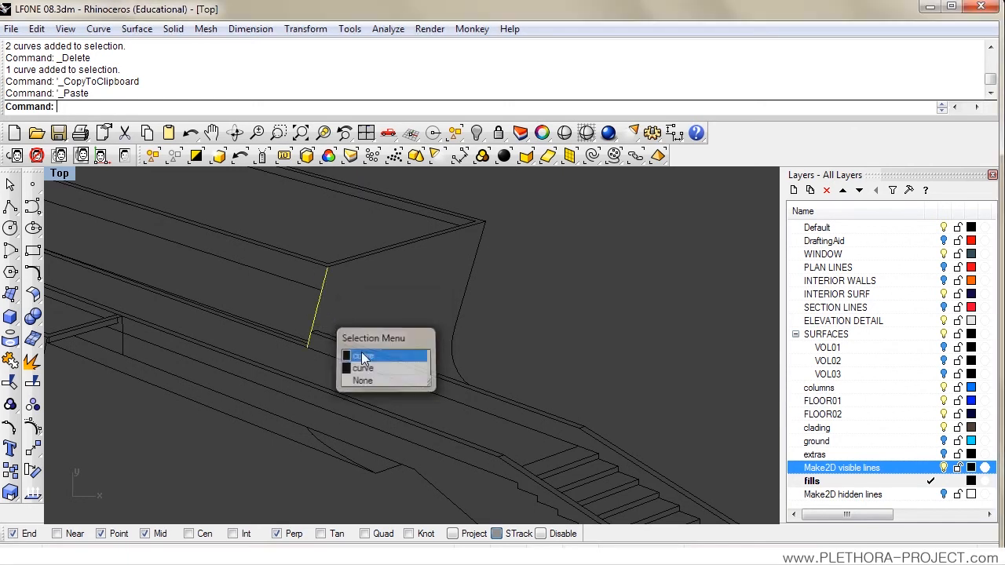
scroll(315, 336, "up", 3)
left_click(315, 333)
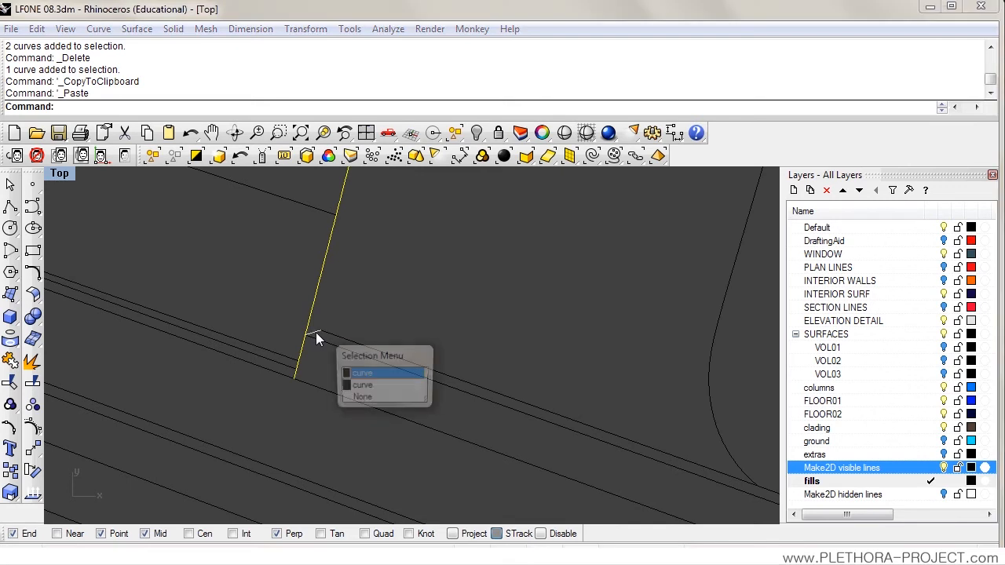
left_click(362, 374)
left_click(376, 350)
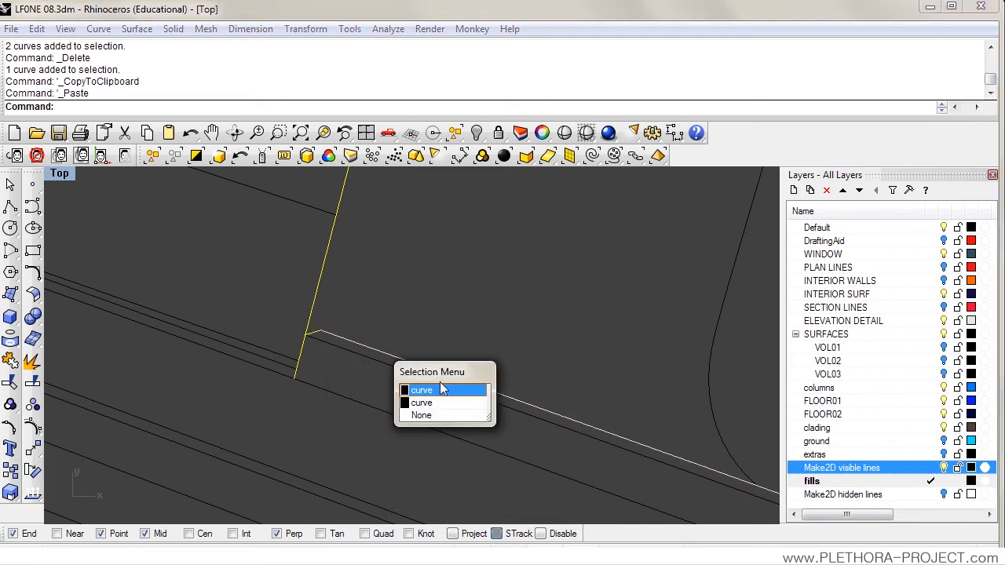
left_click_drag(539, 341, 440, 415)
scroll(450, 325, "down", 4)
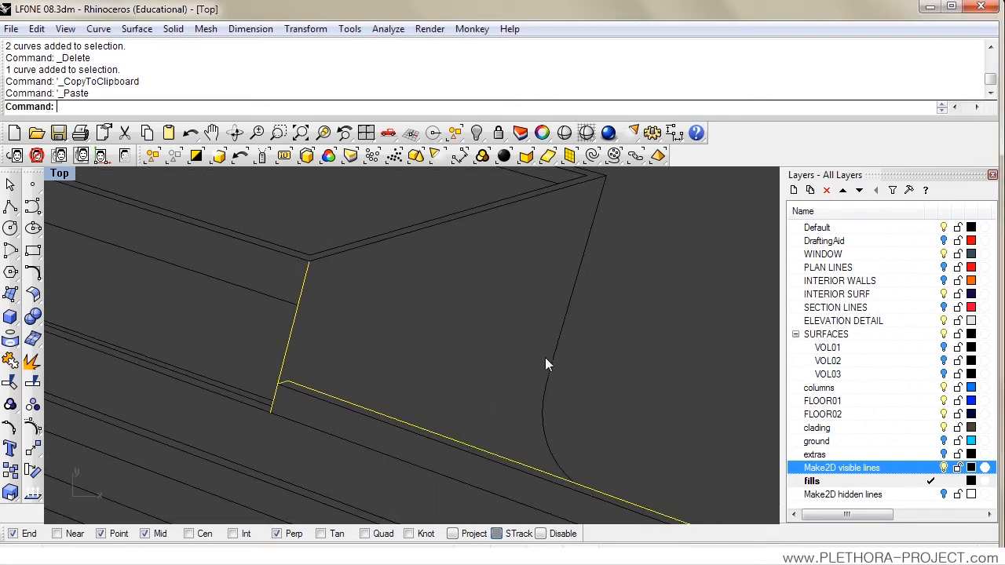
left_click(548, 355)
left_click(609, 394)
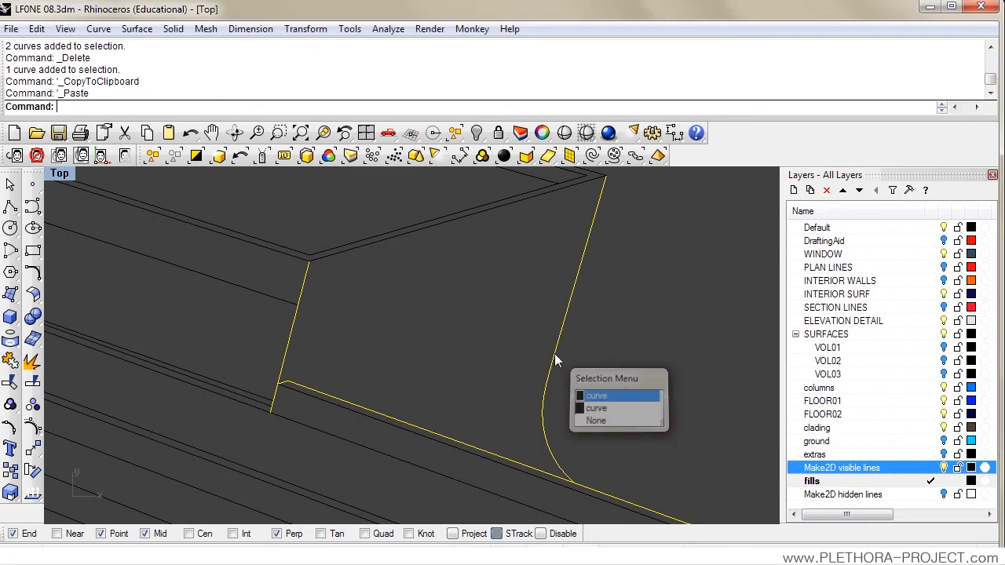
left_click(442, 226)
left_click(470, 269)
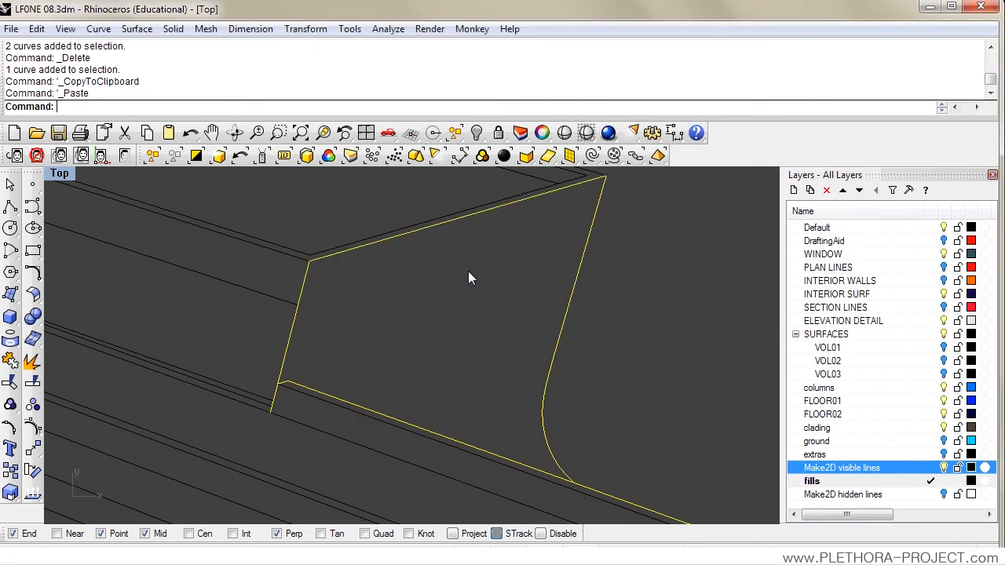
left_click(827, 484)
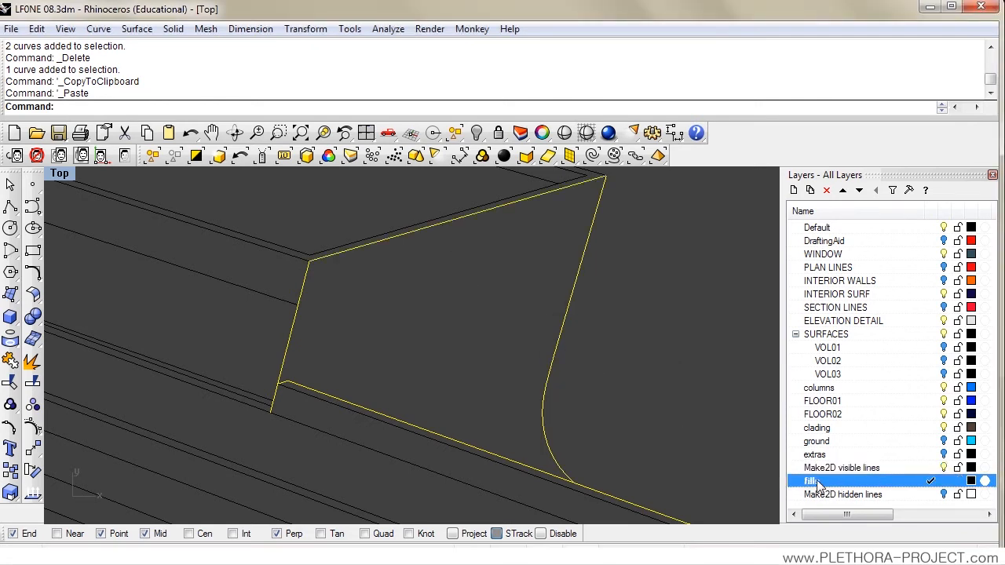
right_click(819, 485)
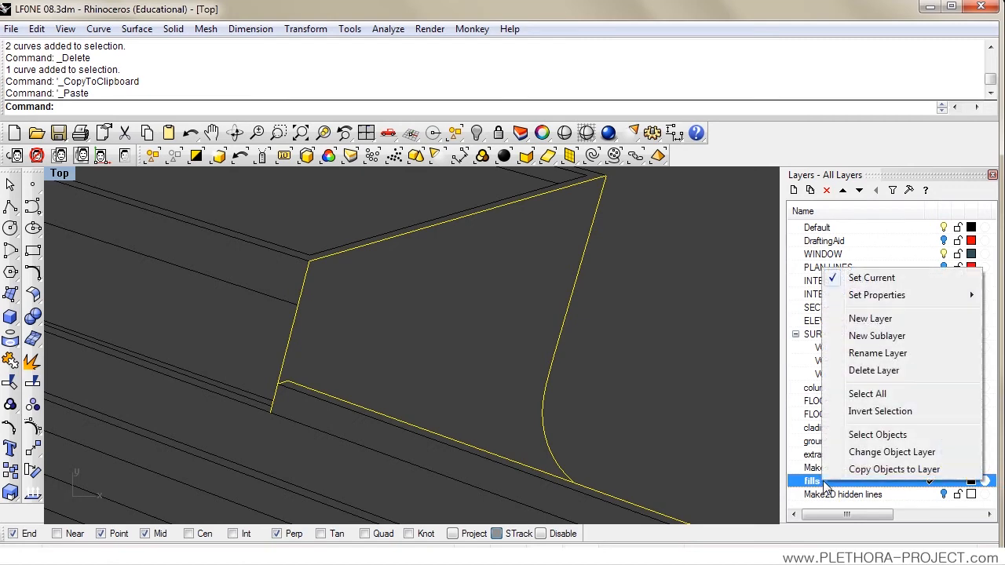
left_click(867, 454)
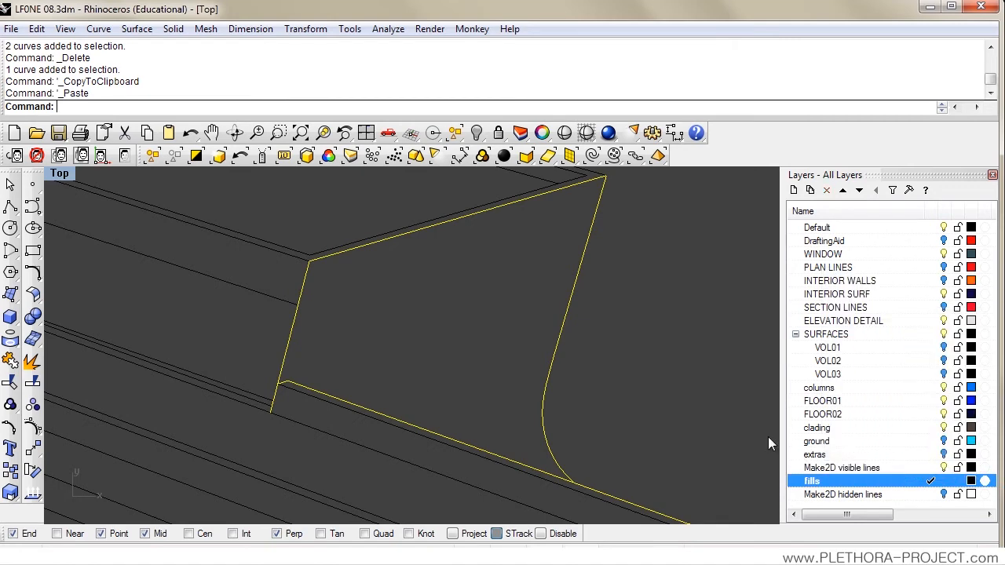
Step: Change the fills layer's display color to red and clear the selection
left_click(971, 480)
left_click(523, 217)
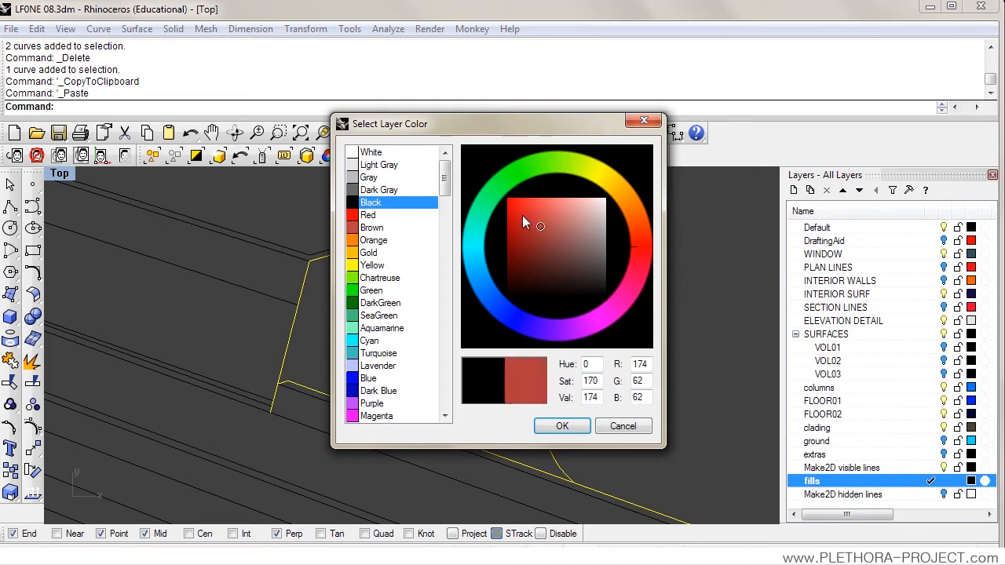
left_click(562, 426)
left_click(682, 424)
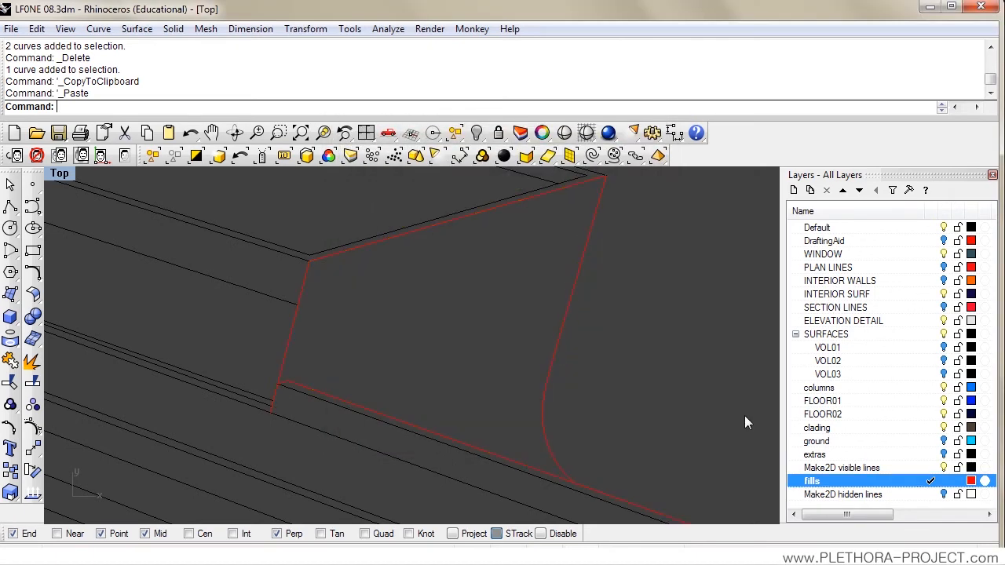
Step: Hide the Make2D visible lines layer and trim the overhanging ends off the end-face outline at its lower corners
left_click(945, 468)
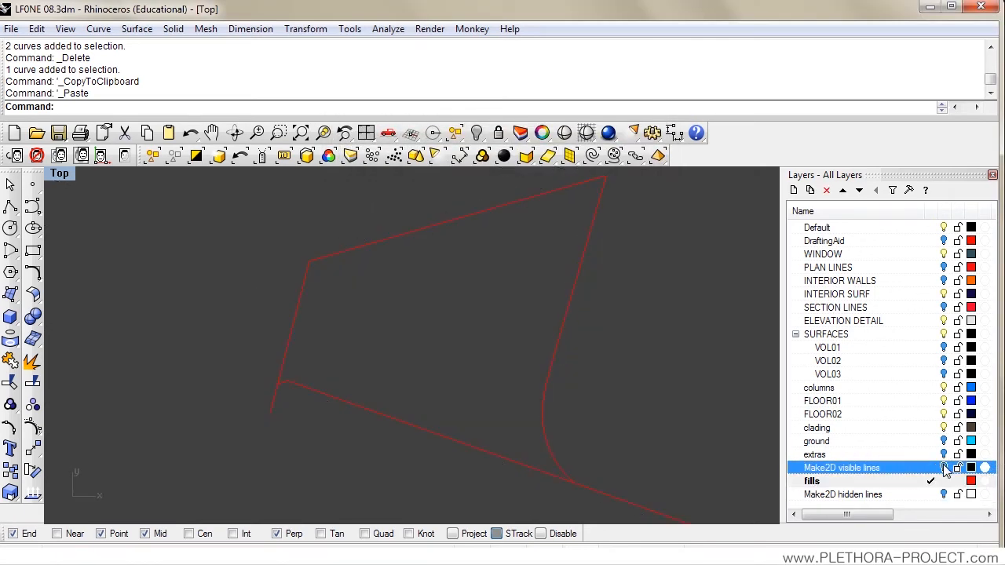
scroll(593, 310, "down", 3)
left_click_drag(564, 328, 432, 340)
scroll(507, 353, "up", 1)
left_click(12, 384)
left_click_drag(182, 169, 180, 209)
key("Return")
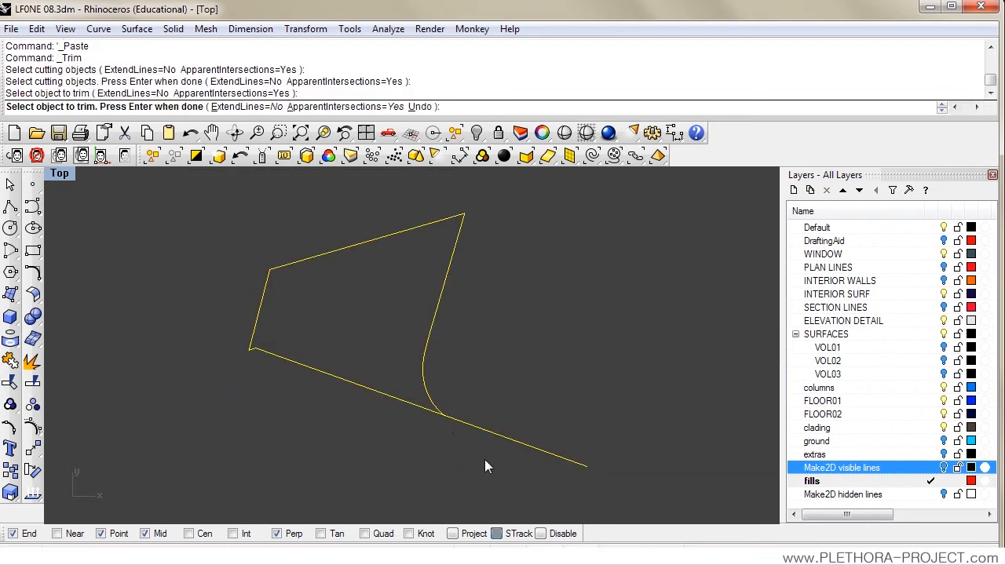
left_click(470, 424)
key("Return")
Step: Join the trimmed end-face curves into one closed outline and check it by selecting it
left_click_drag(206, 179, 526, 446)
type("j")
key("Return")
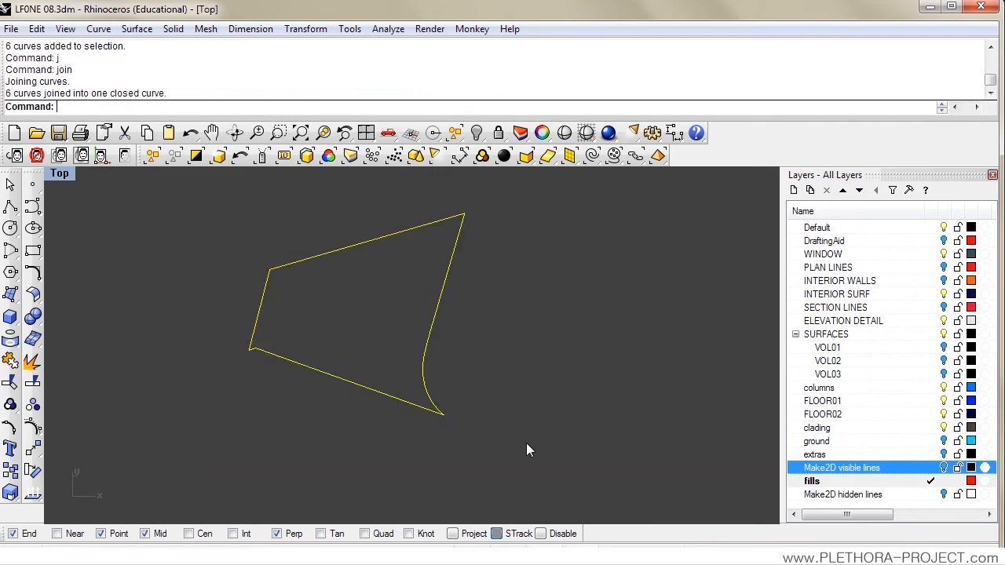
left_click(276, 298)
left_click(269, 295)
left_click(318, 304)
Step: Show the Make2D visible lines layer and select the objects on the fills layer to check the outline in the drawing
left_click(944, 468)
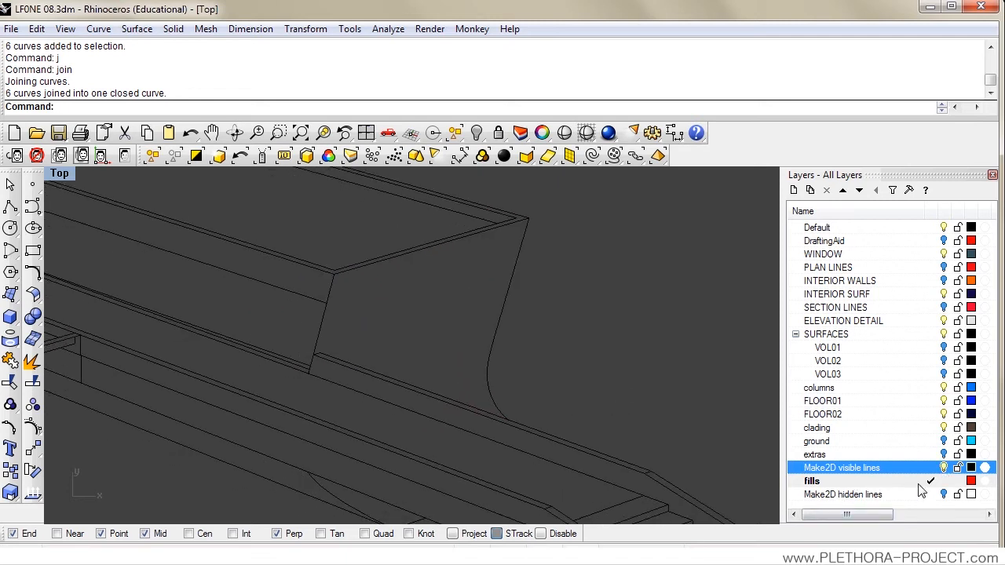
left_click(869, 482)
right_click(868, 482)
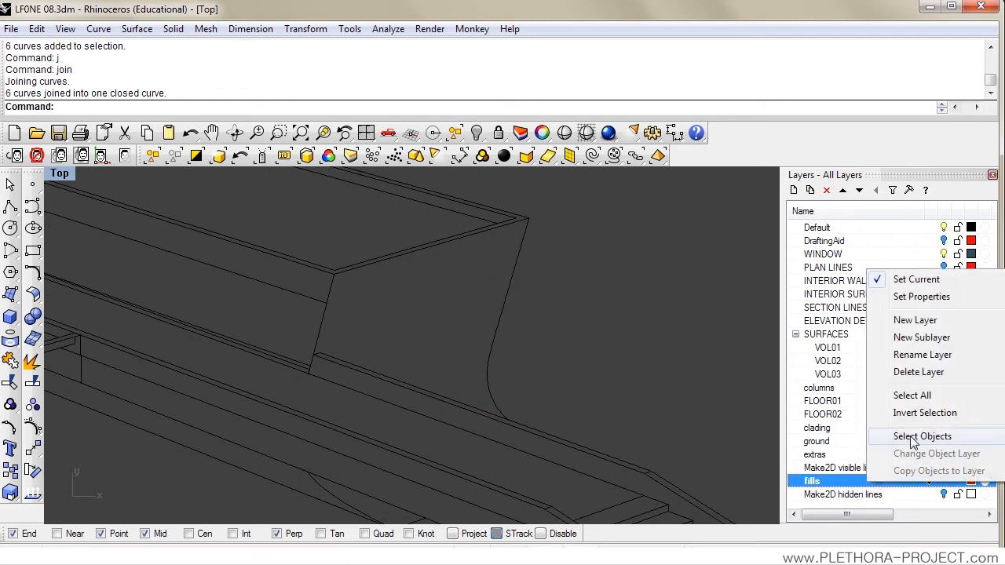
left_click(913, 437)
scroll(612, 337, "down", 6)
left_click_drag(422, 365, 388, 303)
scroll(397, 328, "down", 1)
Step: Copy the front outline curves of the low stepped wall in place and move the copies to the fills layer
scroll(384, 307, "up", 1)
scroll(388, 303, "up", 2)
scroll(284, 246, "up", 4)
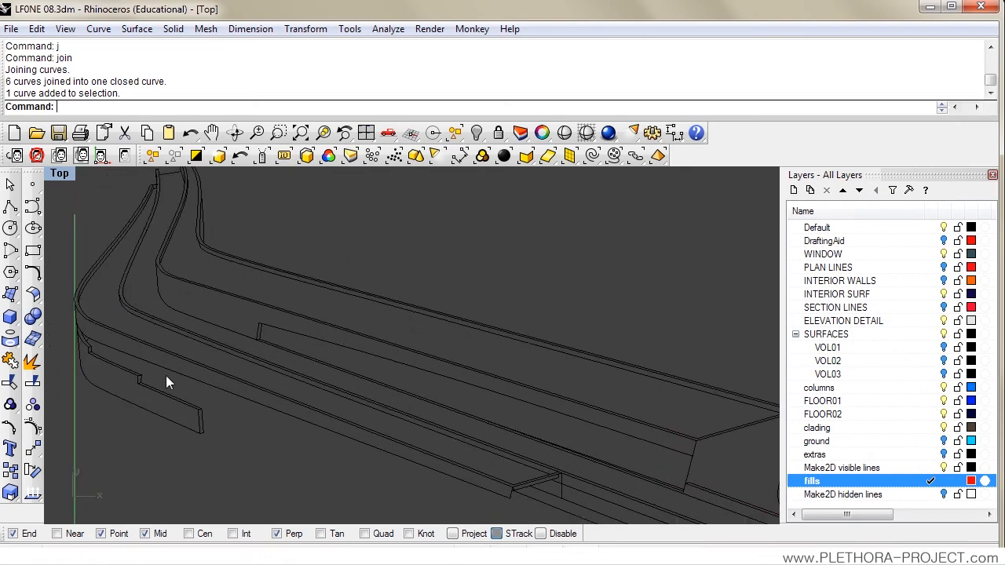
scroll(165, 375, "up", 3)
left_click(256, 419)
left_click(250, 382, "shift")
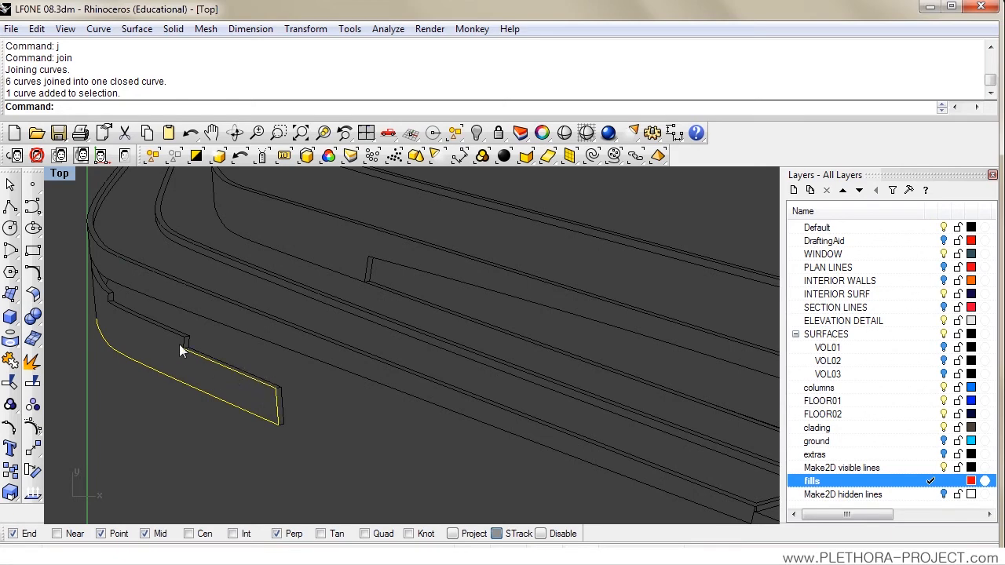
scroll(163, 328, "up", 3)
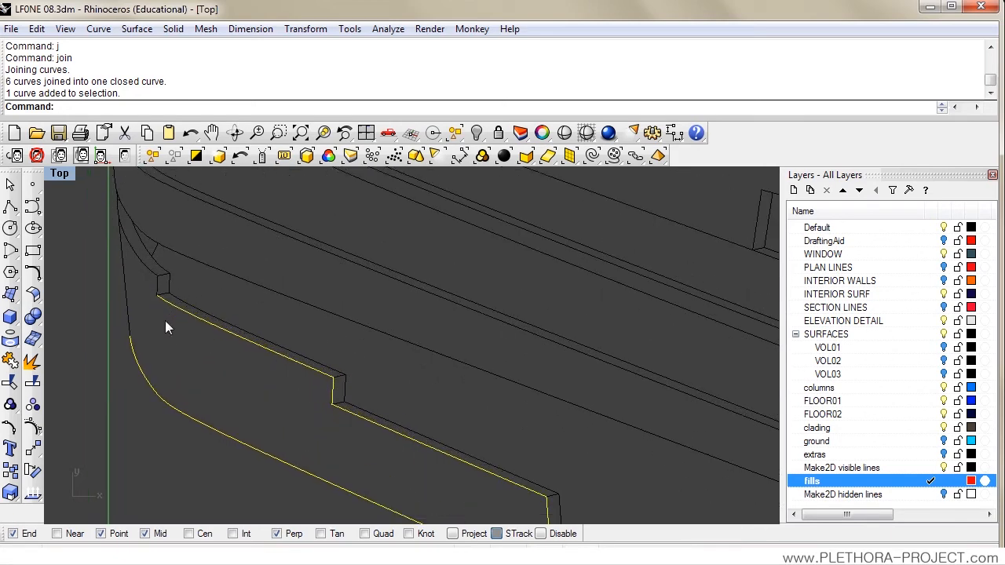
scroll(140, 305, "down", 3)
left_click_drag(219, 366, 200, 319)
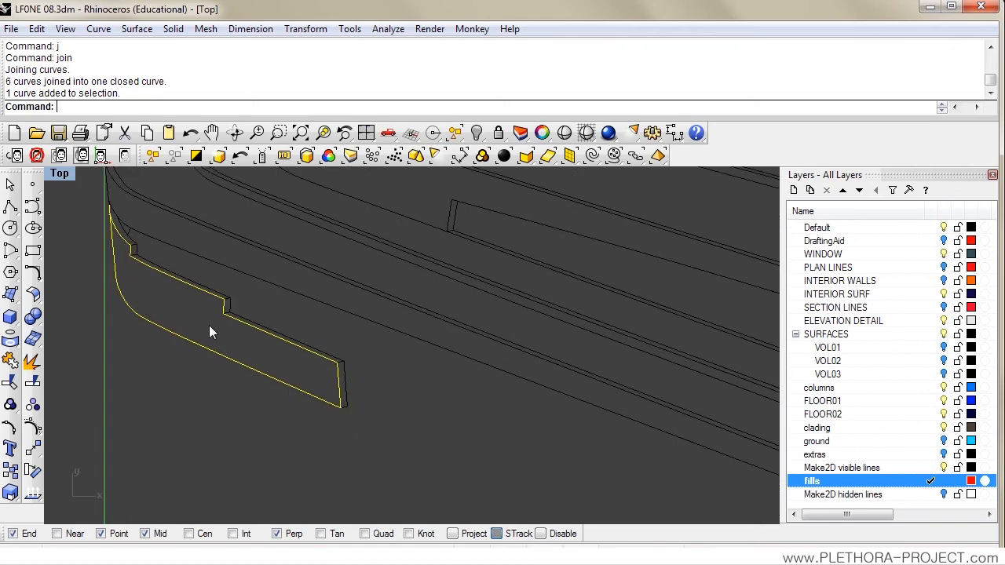
key("ctrl+c")
key("ctrl+v")
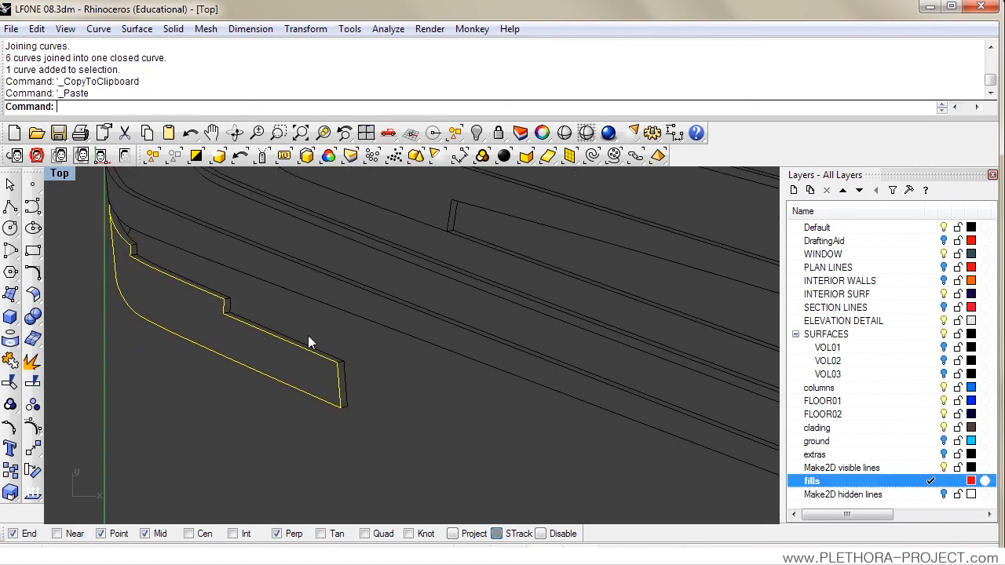
right_click(814, 482)
left_click(863, 453)
Step: Hide the Make2D visible lines layer and join the copied stepped-wall outline curves
left_click(944, 468)
left_click(390, 380)
scroll(283, 323, "down", 2)
left_click_drag(149, 209, 494, 472)
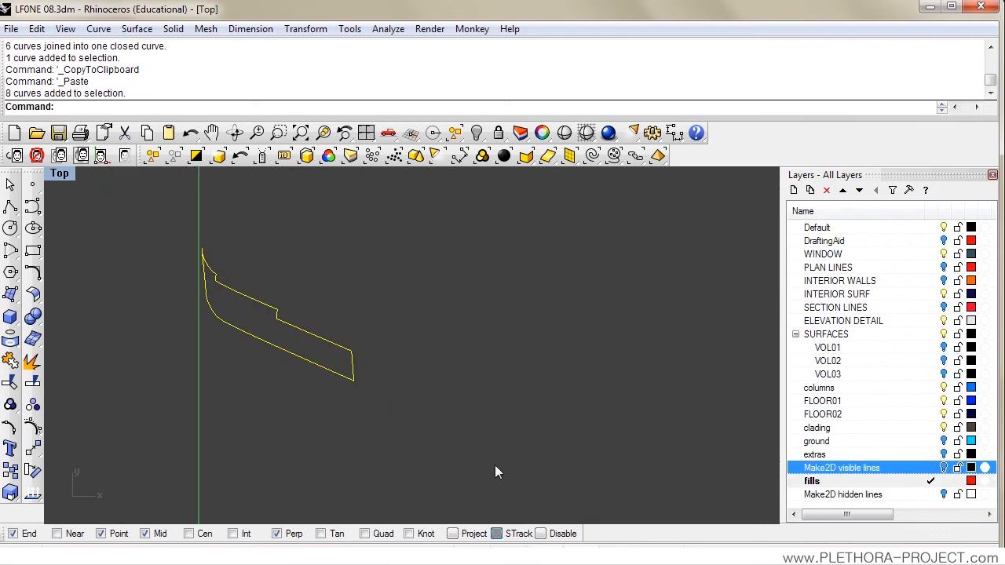
type("j")
key("Return")
key("Escape")
Step: Examine the upper tip of the joined stepped-wall outline to see whether its ends meet
scroll(280, 322, "up", 3)
left_click(326, 343)
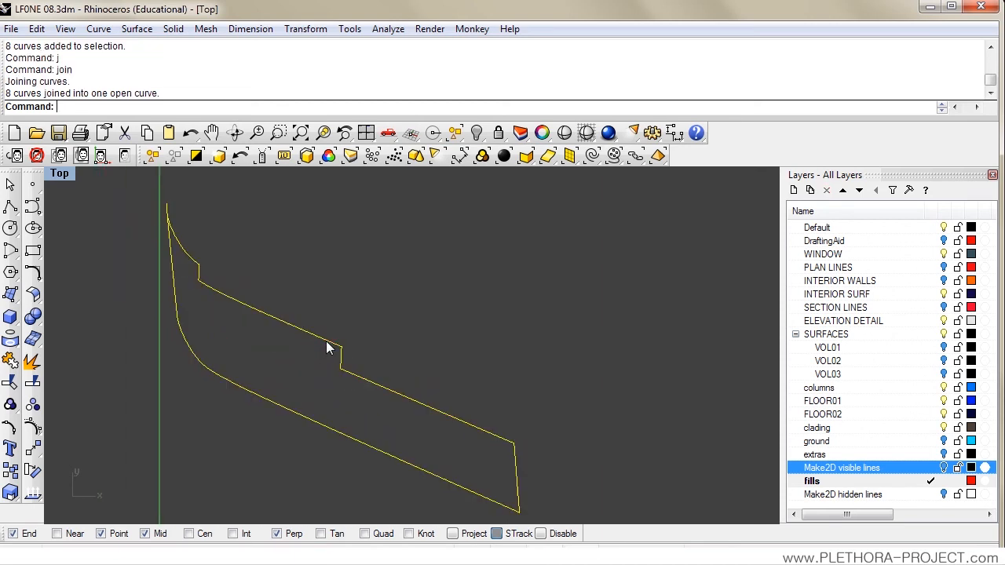
left_click_drag(321, 354, 424, 341)
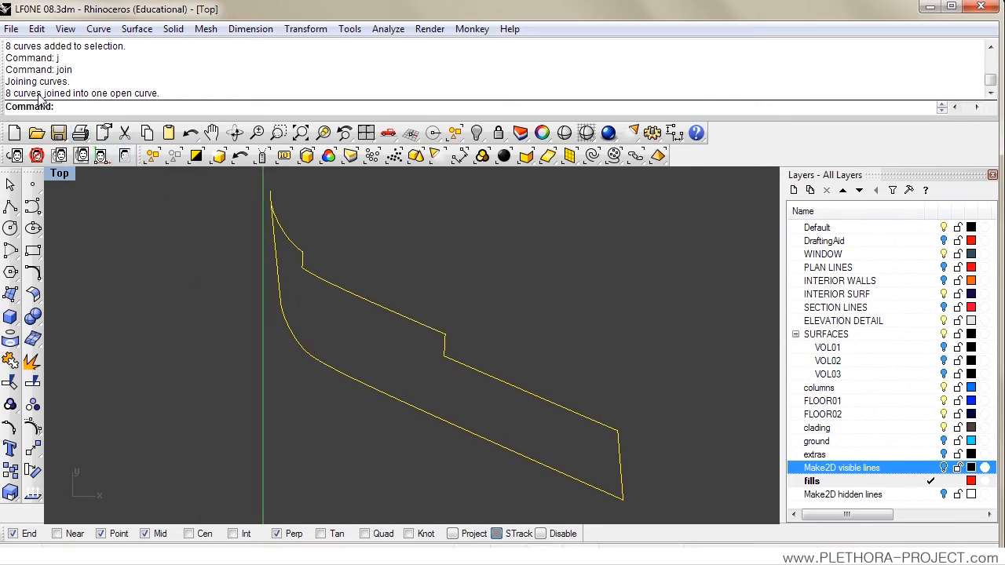
left_click_drag(281, 187, 356, 267)
scroll(356, 267, "up", 10)
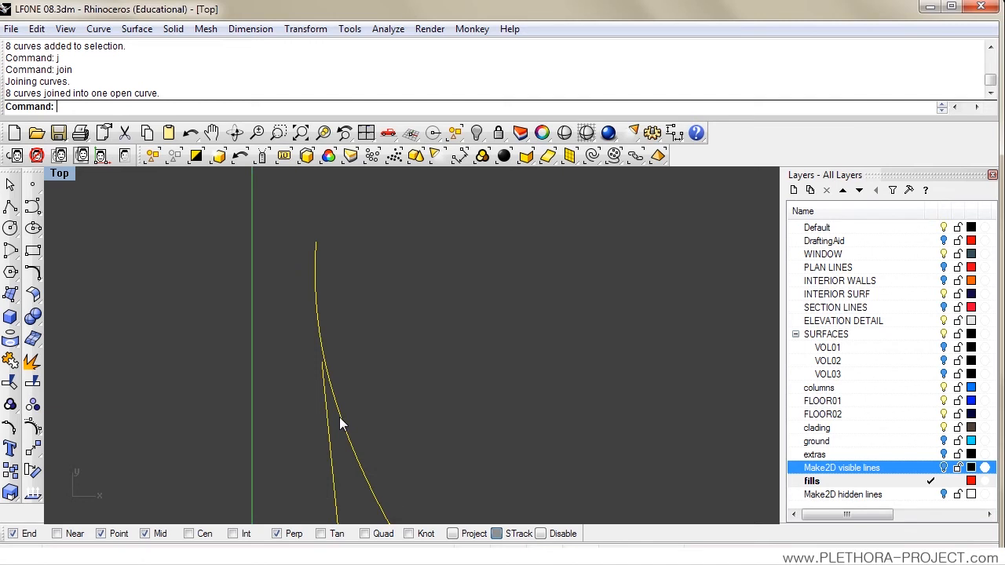
key("Escape")
left_click(333, 343)
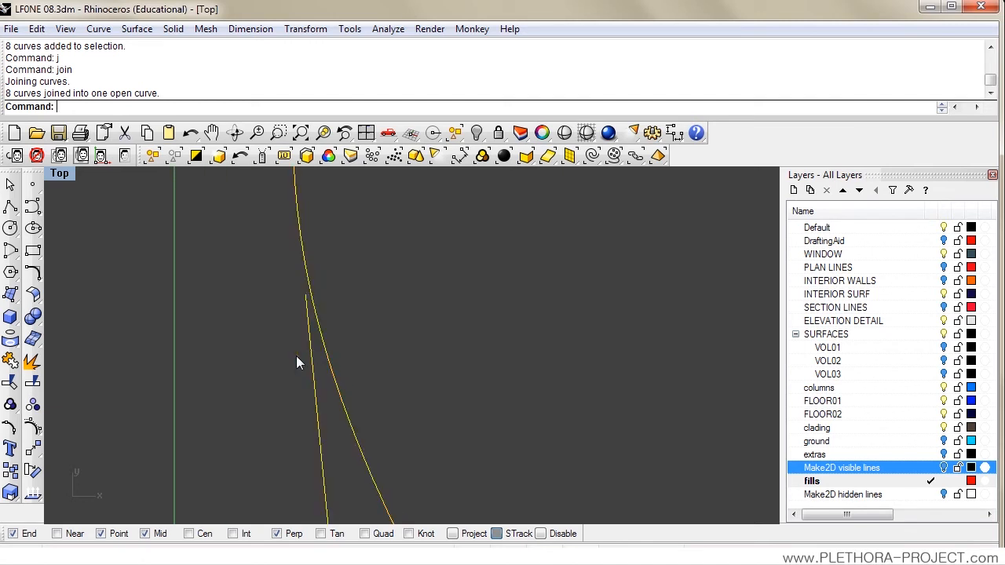
Step: Try to move the open end control point of the stepped-wall outline upward along the adjoining curve
left_click(33, 382)
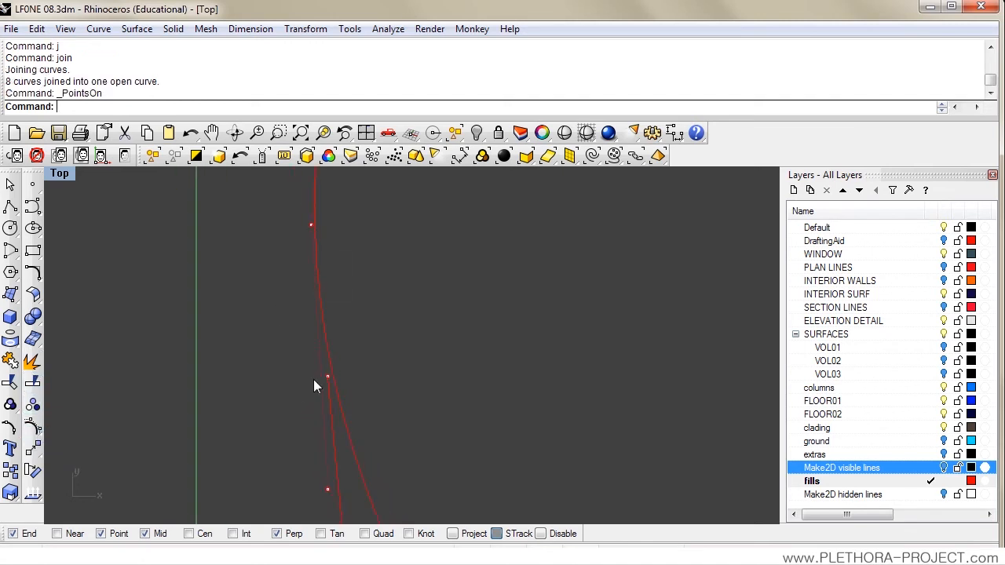
scroll(322, 420, "down", 2)
left_click_drag(333, 438, 322, 255)
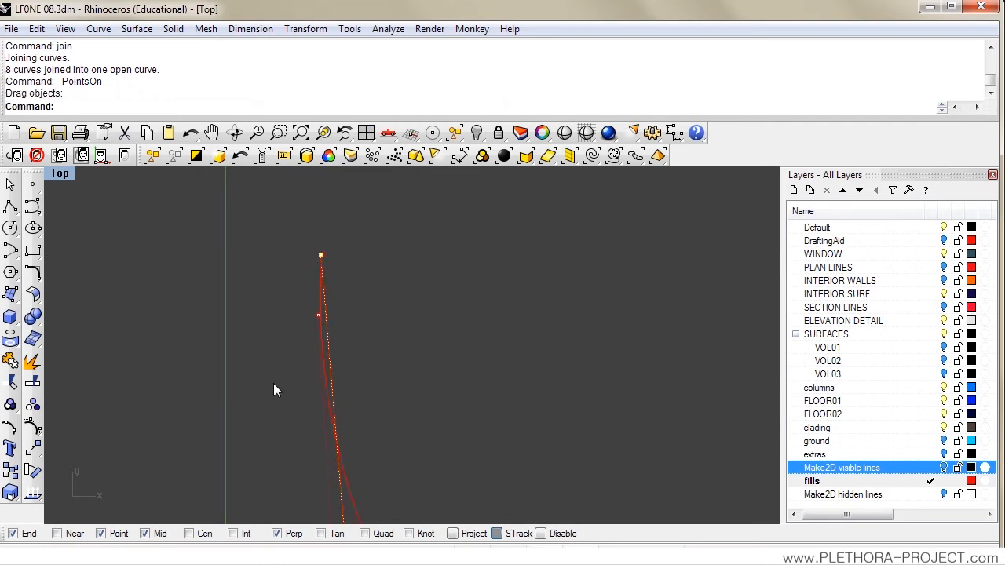
key("ctrl+z")
scroll(276, 393, "down", 1)
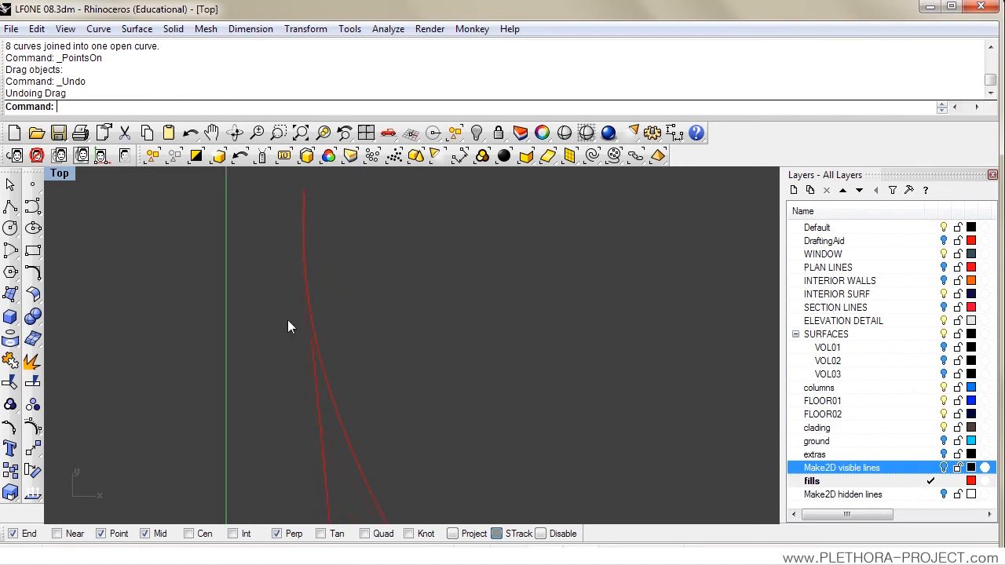
Step: Try to extend the open straight end of the stepped-wall outline to the adjoining curve
left_click_drag(196, 388, 179, 344)
type("exten")
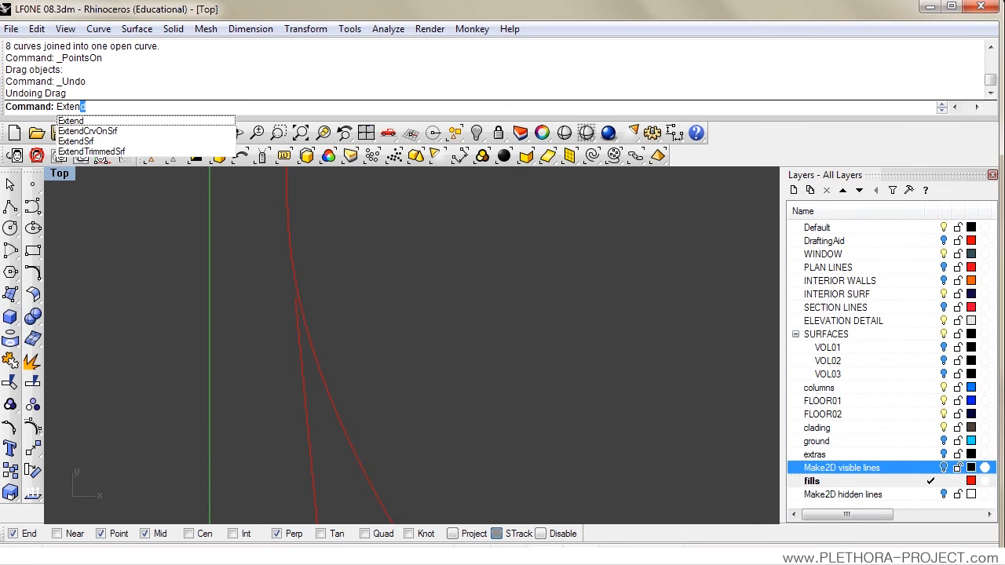
key("Return")
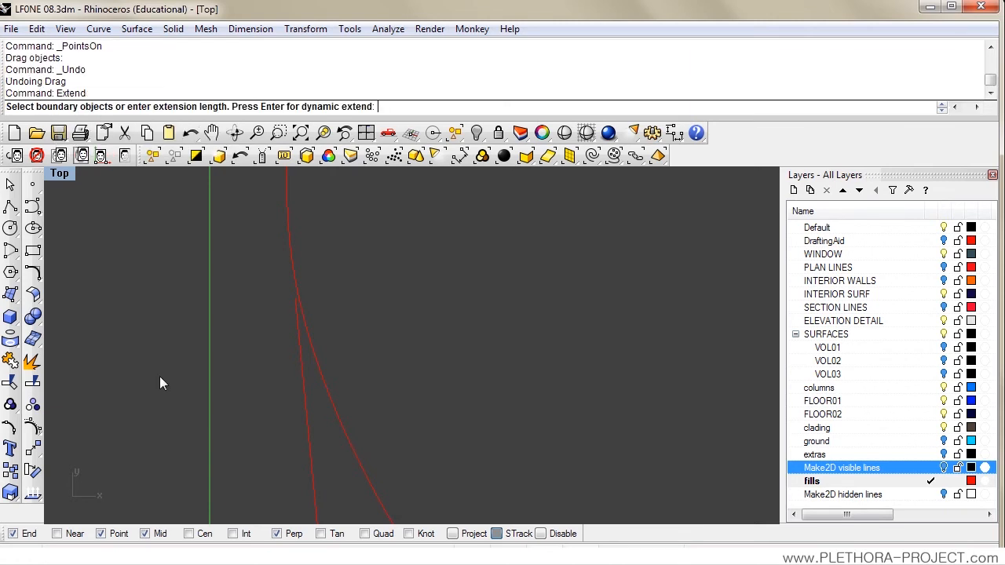
left_click(306, 324)
key("Return")
left_click(295, 310)
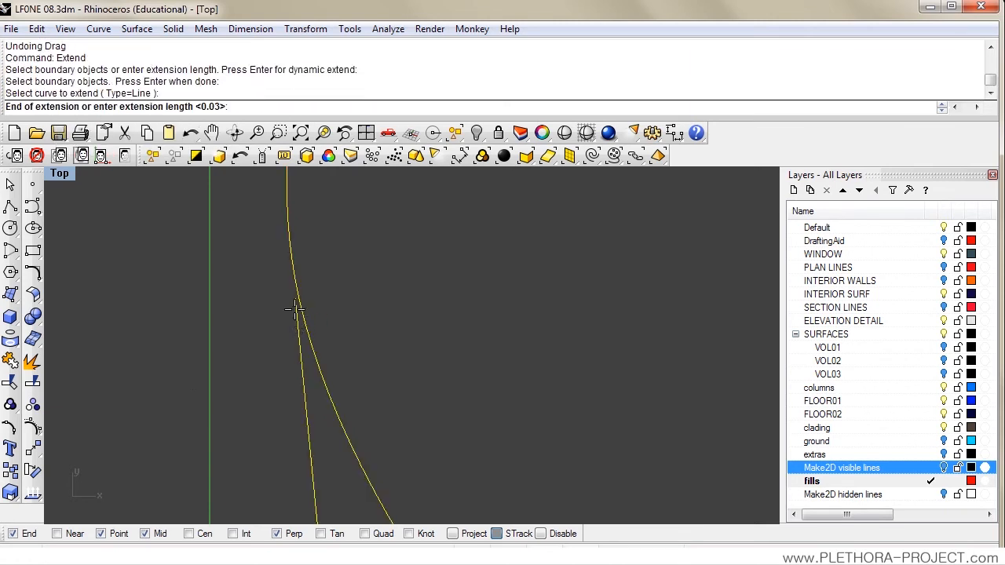
scroll(291, 197, "up", 4)
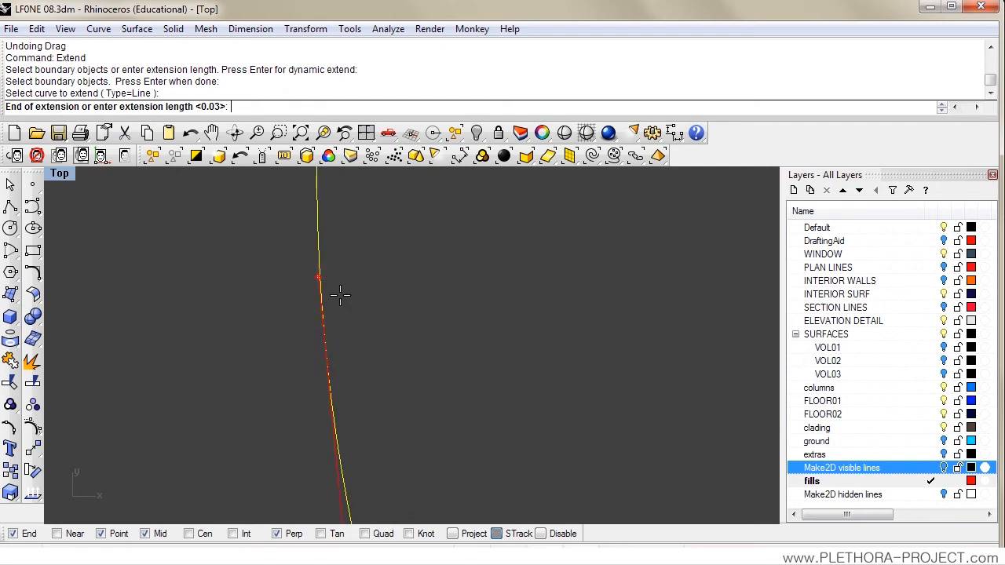
left_click(330, 425)
left_click(286, 398)
left_click_drag(242, 365, 252, 322)
scroll(205, 340, "down", 3)
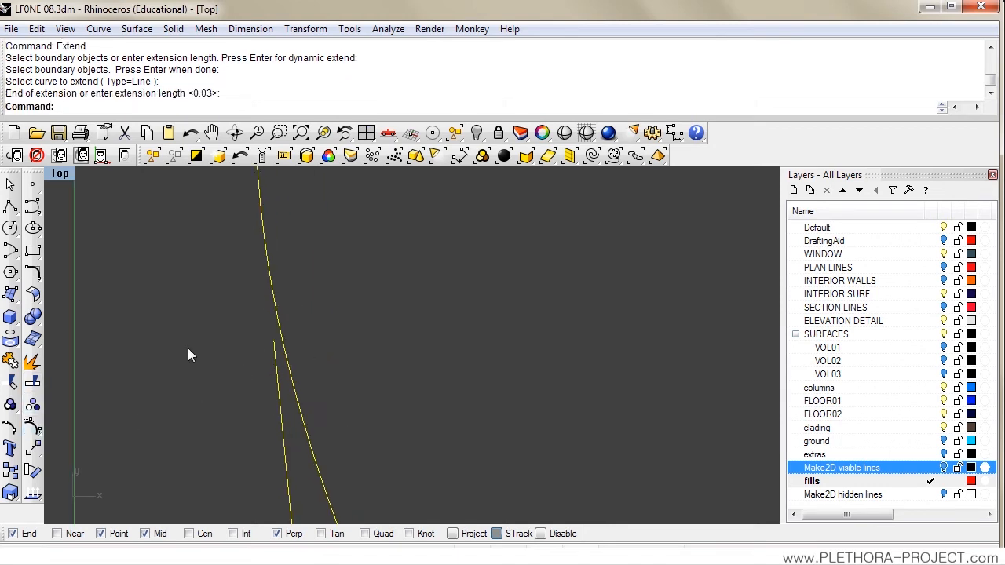
Step: Stretch the straight end of the stepped-wall outline upward across the adjoining curve by moving its end control point
left_click(34, 425)
left_click_drag(273, 340, 265, 237)
left_click_drag(263, 228, 265, 226)
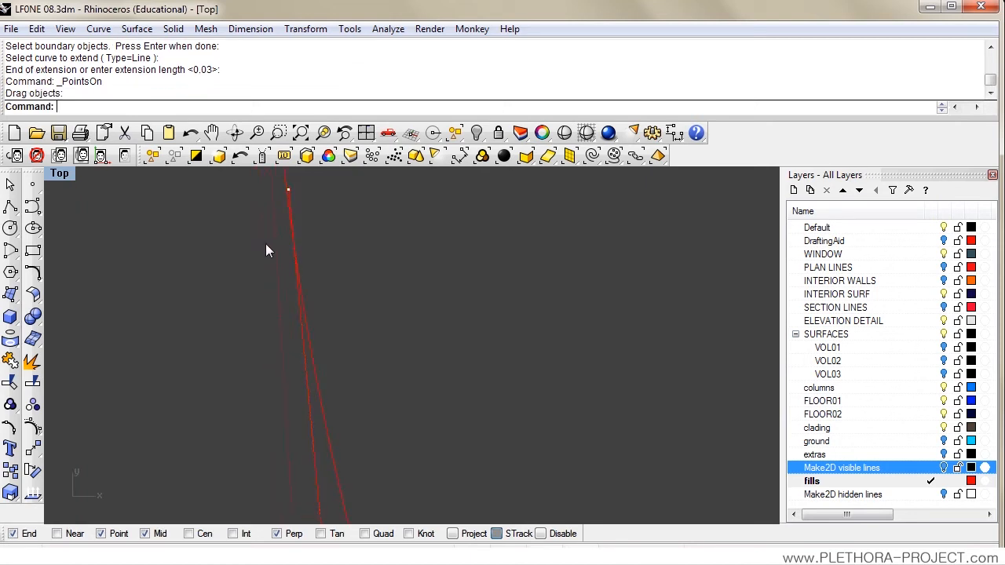
Step: Try to trim the overshooting end of the joined outline at the crossing near its upper tip
left_click(11, 383)
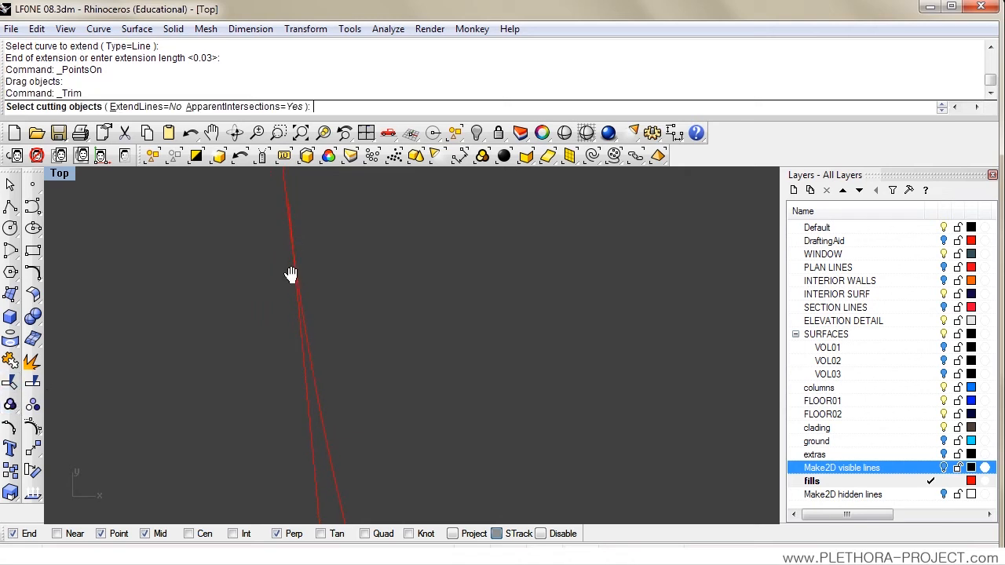
left_click_drag(309, 241, 267, 330)
key("Return")
left_click(291, 284)
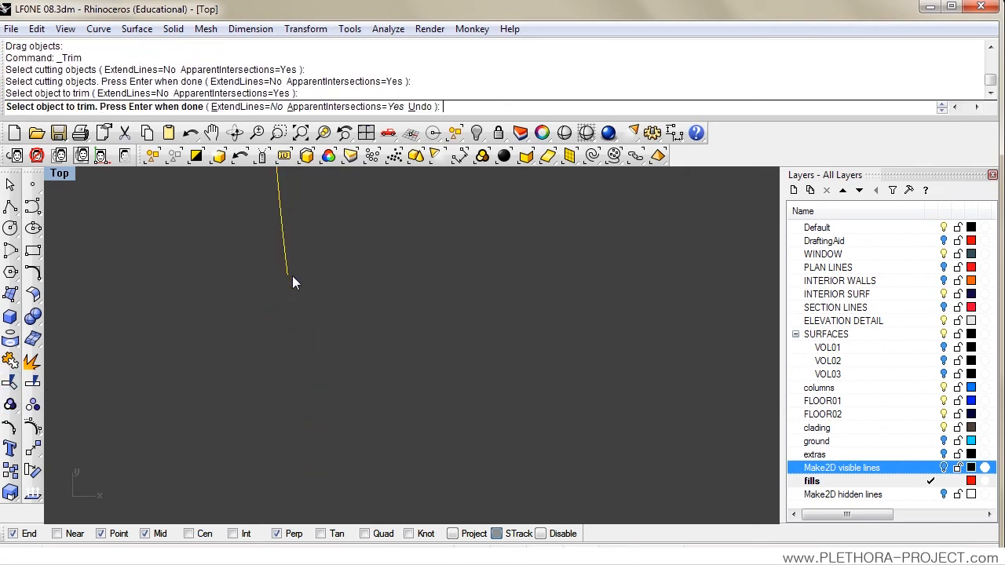
key("ctrl+z")
key("ctrl+z")
key("Return")
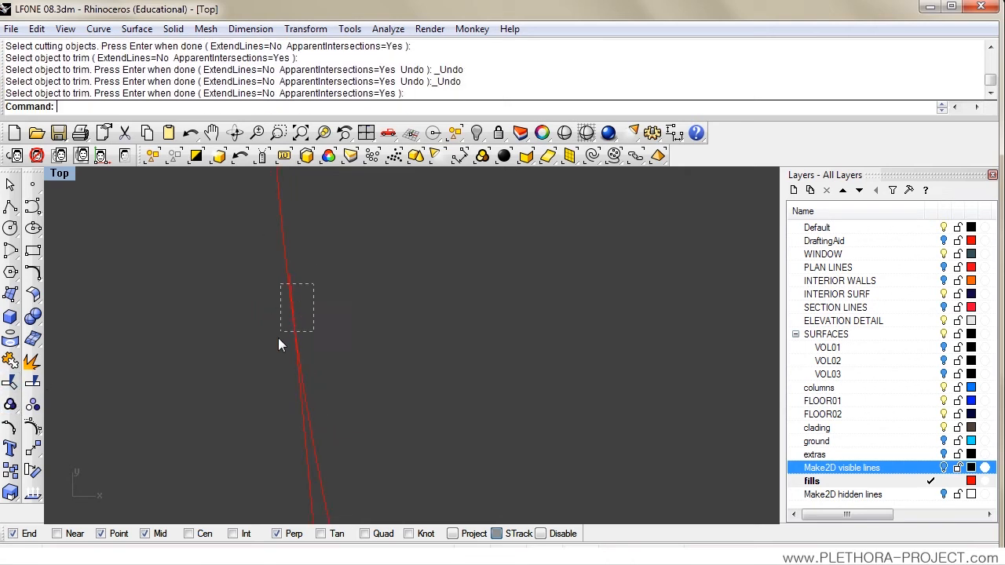
Step: Explode the stepped-wall outline into segments and trim the straight segment's overshoot at the curve crossing
left_click(293, 312)
left_click(32, 360)
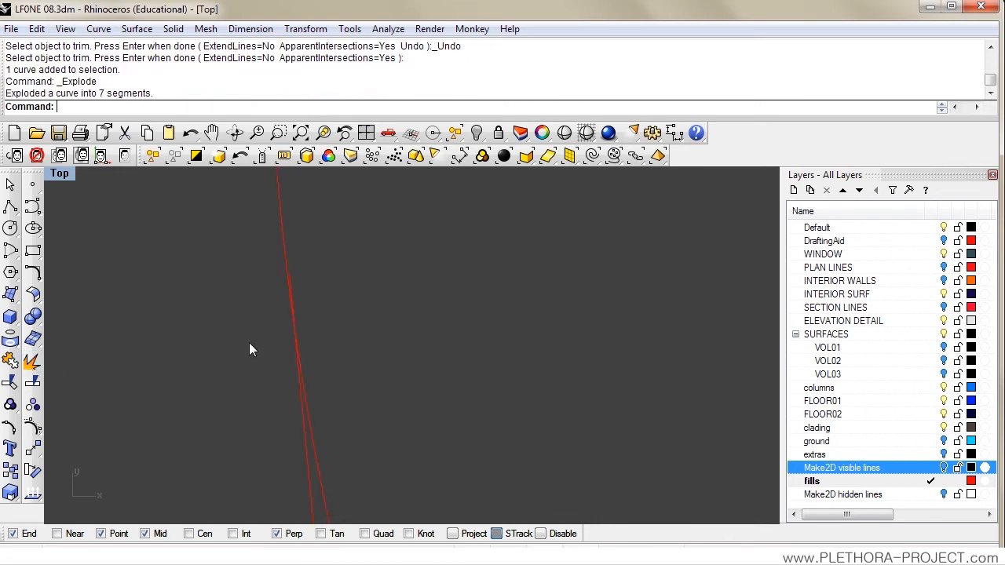
left_click(10, 382)
left_click_drag(256, 316, 253, 318)
key("Return")
left_click(291, 277)
key("Return")
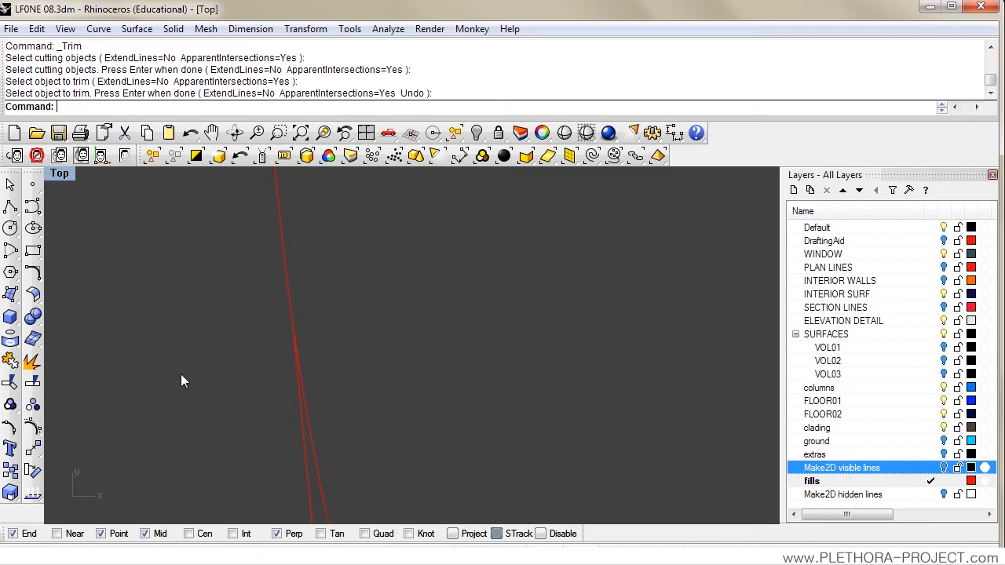
Step: Trim the curved segment's excess above the crossing, using the straight segment as the cutting object
scroll(278, 353, "down", 5)
scroll(277, 353, "up", 3)
left_click(269, 338)
scroll(259, 329, "up", 3)
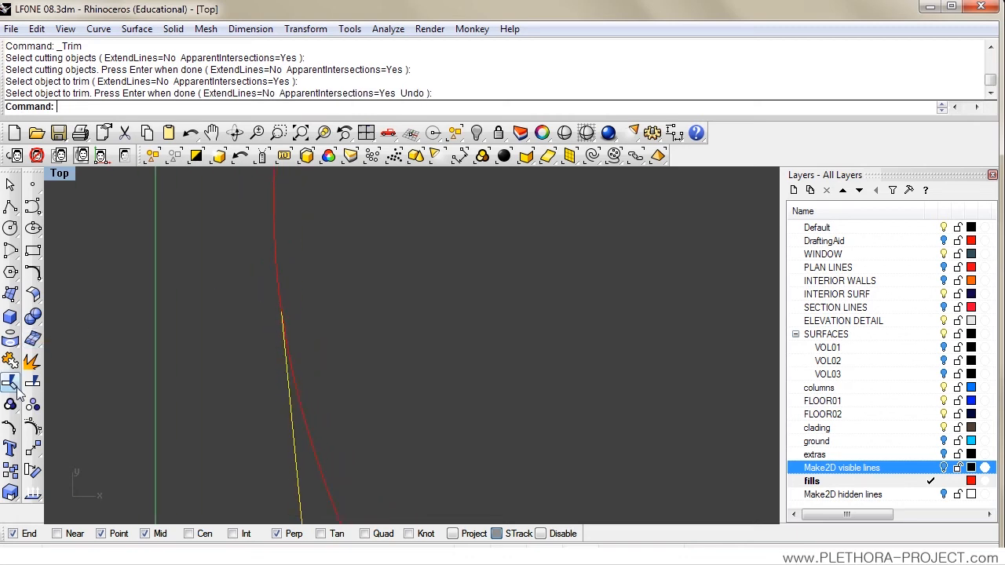
left_click(157, 360)
left_click(10, 383)
left_click_drag(306, 330, 274, 363)
key("Return")
left_click(275, 279)
key("Return")
Step: Join the trimmed stepped-wall segments into one outline and select the joined outlines to check them
scroll(272, 290, "down", 5)
scroll(311, 329, "down", 5)
left_click_drag(312, 336, 290, 273)
scroll(257, 261, "down", 5)
left_click_drag(282, 314, 270, 286)
left_click_drag(193, 184, 594, 473)
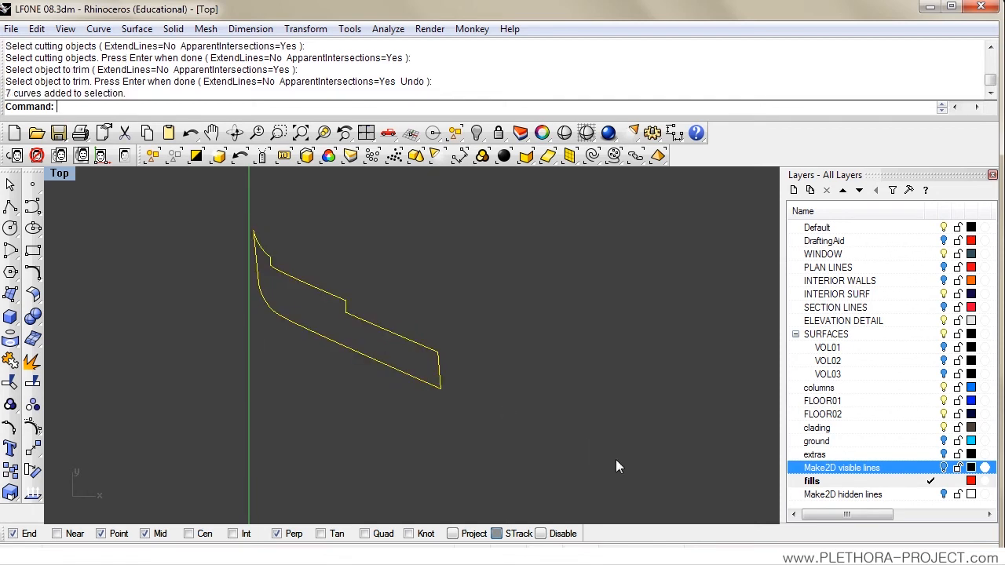
key("Return")
left_click(616, 468)
left_click(407, 372)
scroll(398, 344, "down", 3)
left_click(562, 390)
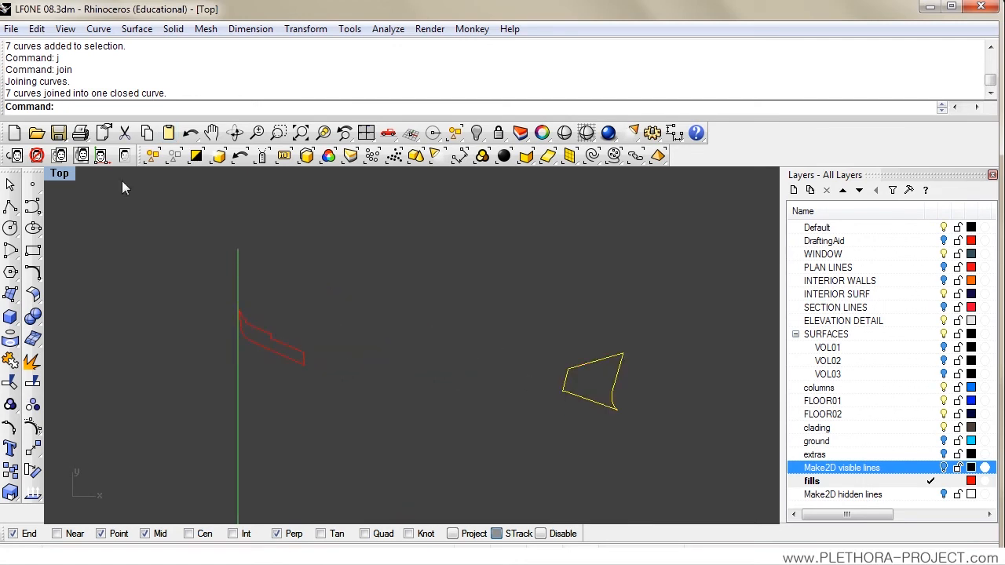
left_click(369, 308)
Step: Show the Make2D visible lines layer and select all the linework together with the fills outlines
left_click(944, 468)
left_click_drag(485, 344, 454, 305)
scroll(456, 306, "down", 1)
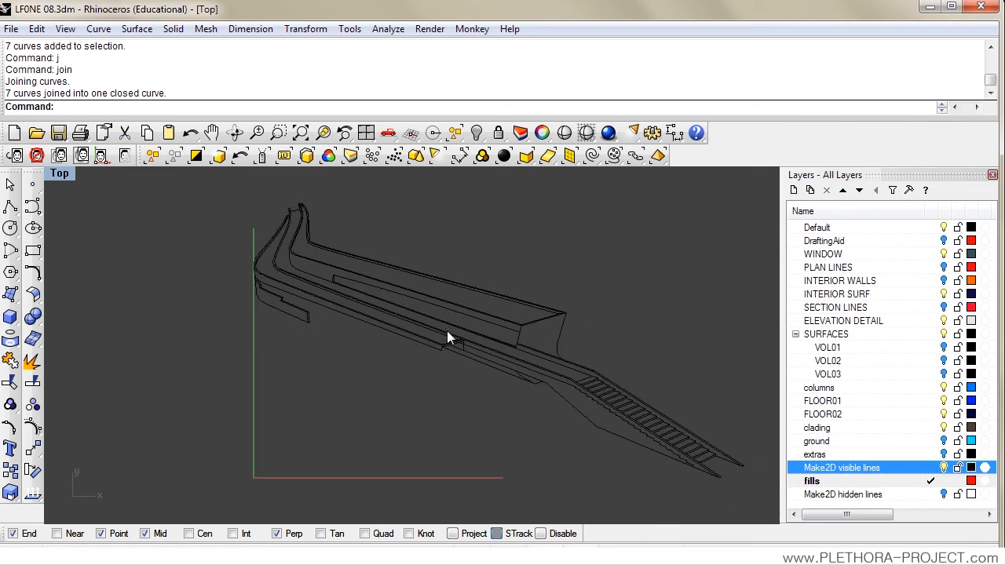
left_click_drag(204, 182, 759, 498)
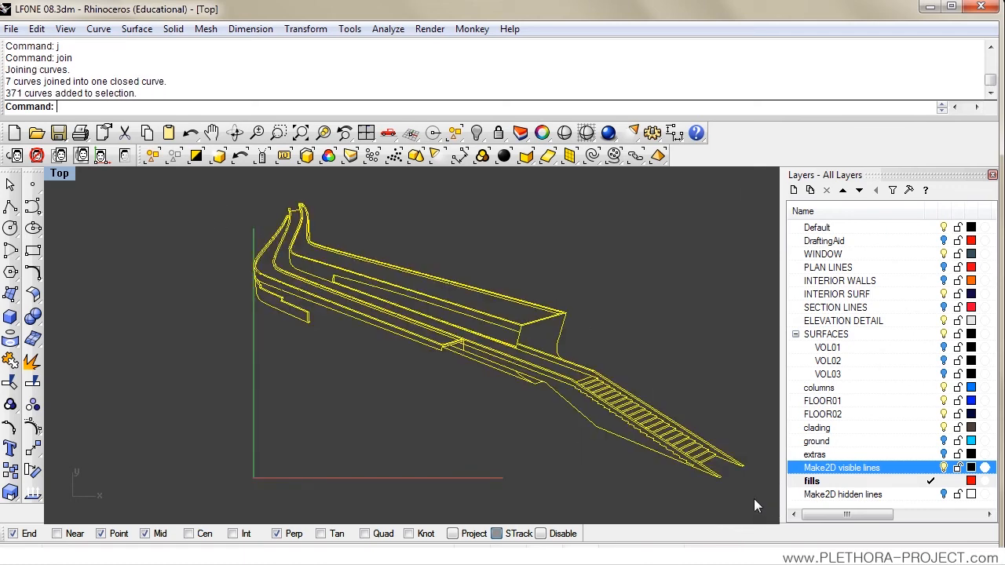
Step: Export the selected curves to the Desktop as the Illustrator file test03.AI, using a snapshot of the current view
left_click(11, 28)
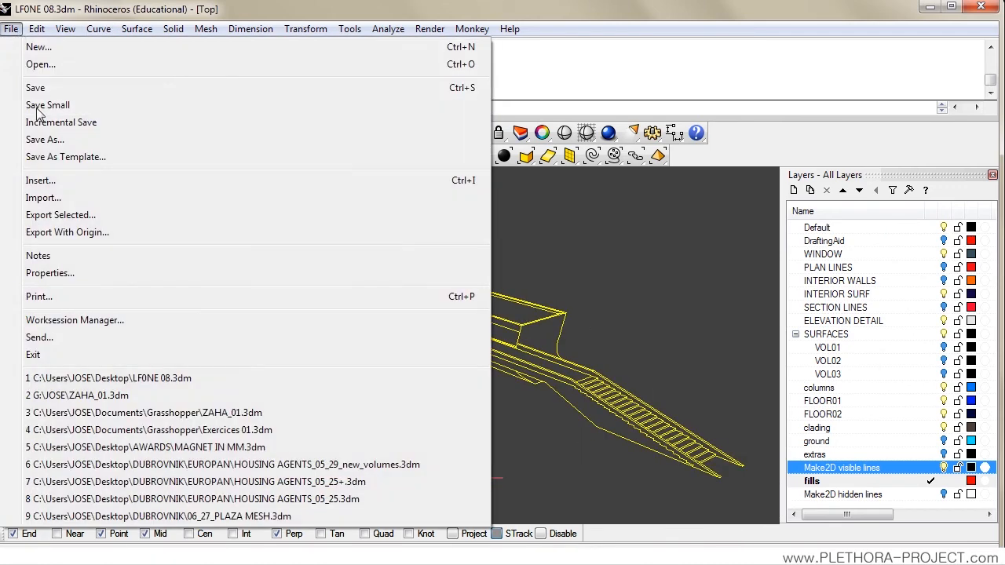
left_click(76, 220)
left_click(687, 250)
left_click(481, 364)
left_click(337, 500)
left_click_drag(341, 500, 336, 501)
type("3")
left_click(773, 498)
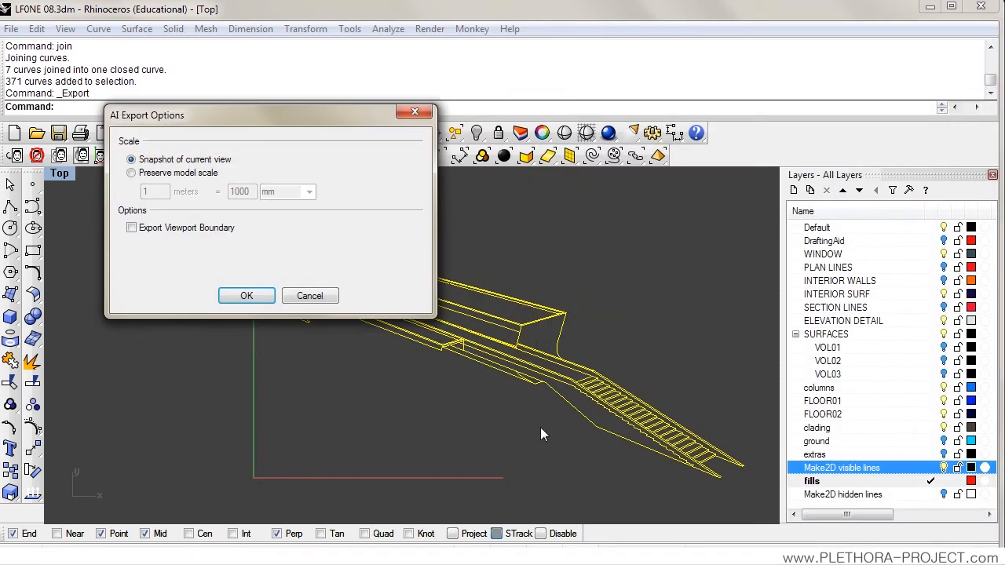
left_click(246, 292)
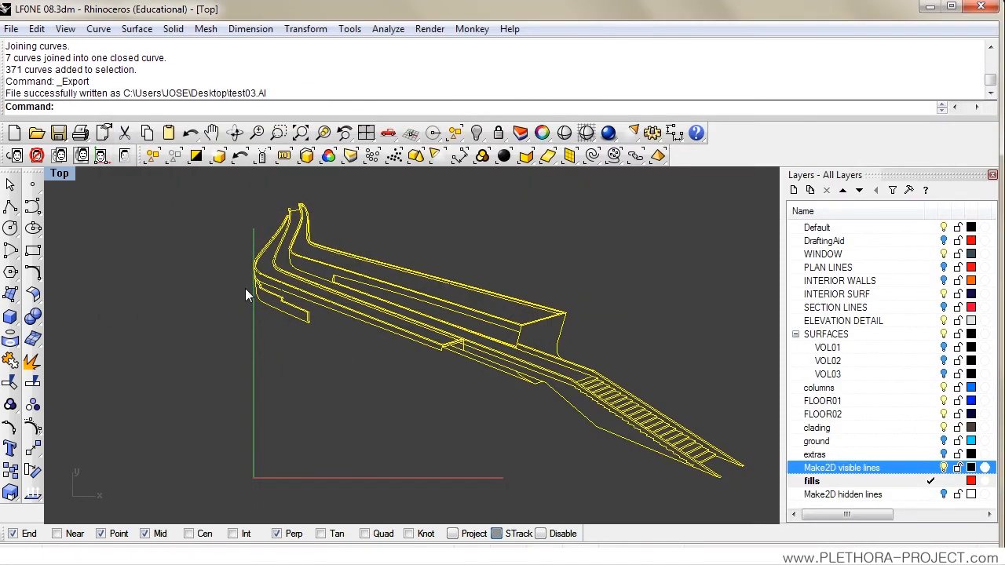
Step: Switch to Illustrator and open test03.AI from the Desktop
left_click(223, 323)
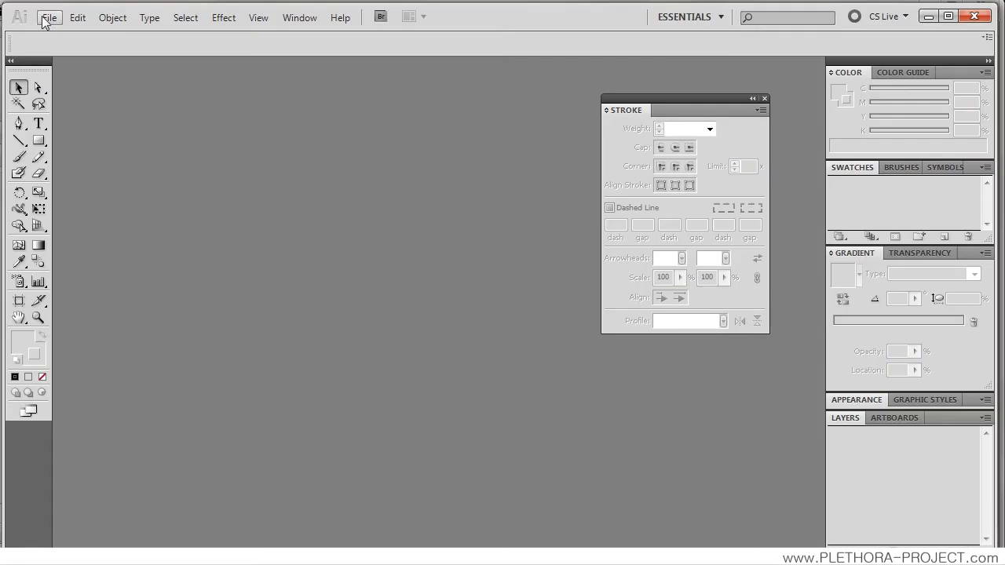
left_click(48, 17)
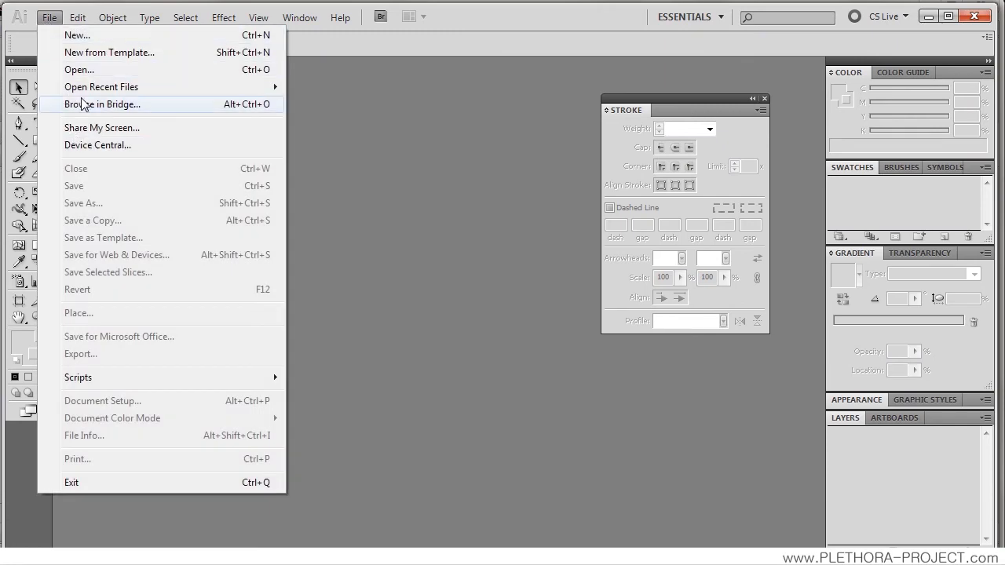
mouse_move(89, 88)
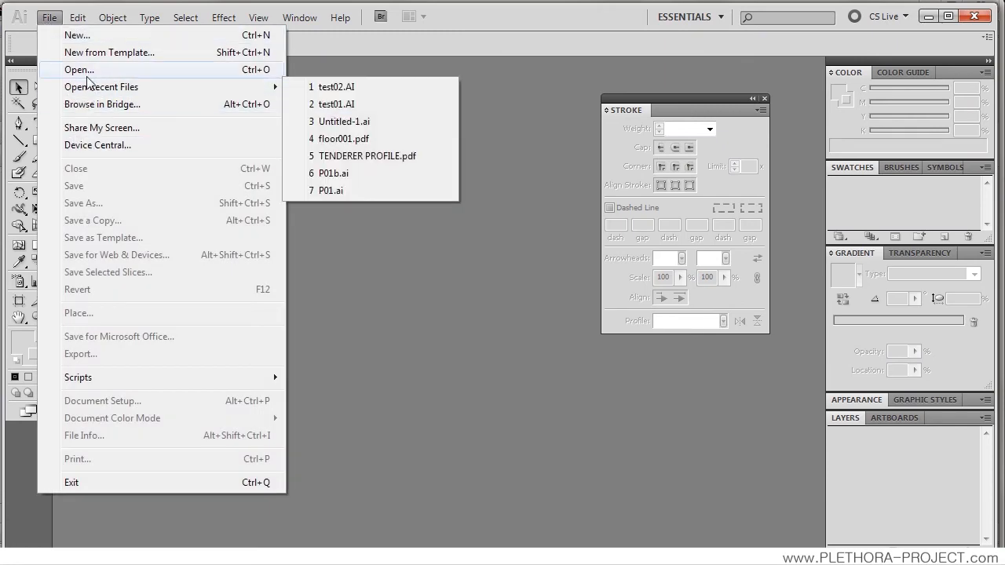
left_click(88, 72)
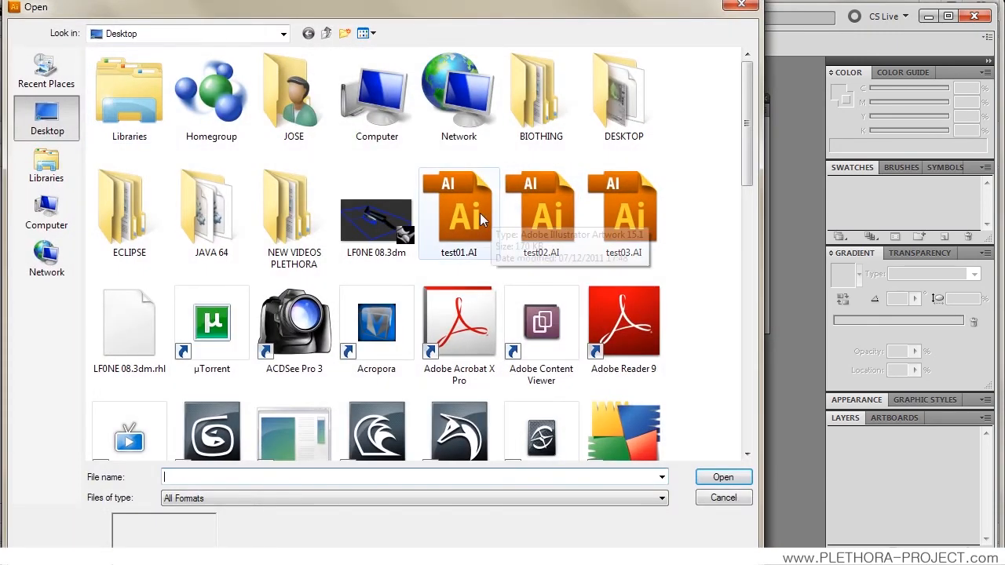
double_click(605, 213)
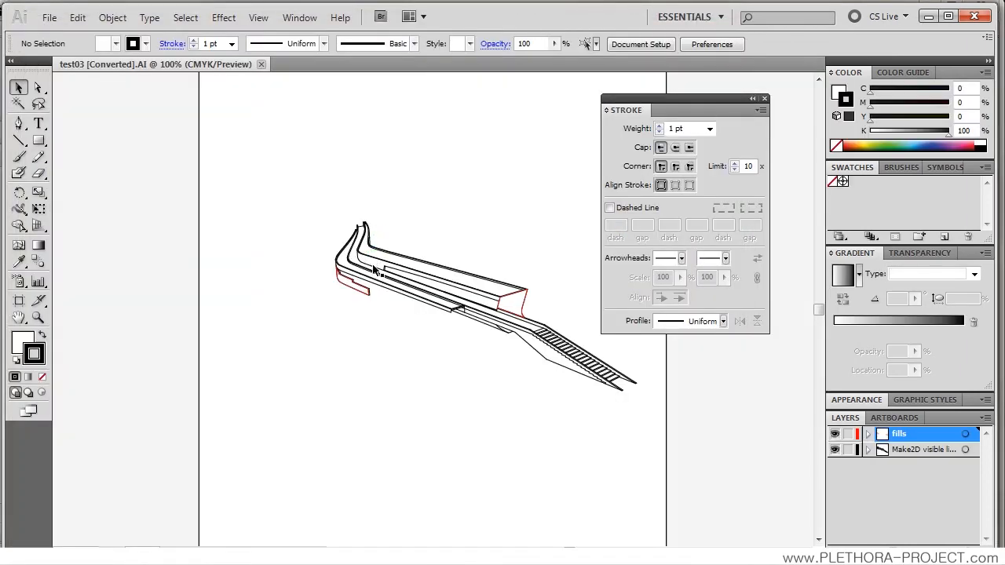
Step: Move the fills layer below the Make2D visible lines layer in the stacking order
key("ctrl+plus")
key("ctrl+plus")
key("ctrl+plus")
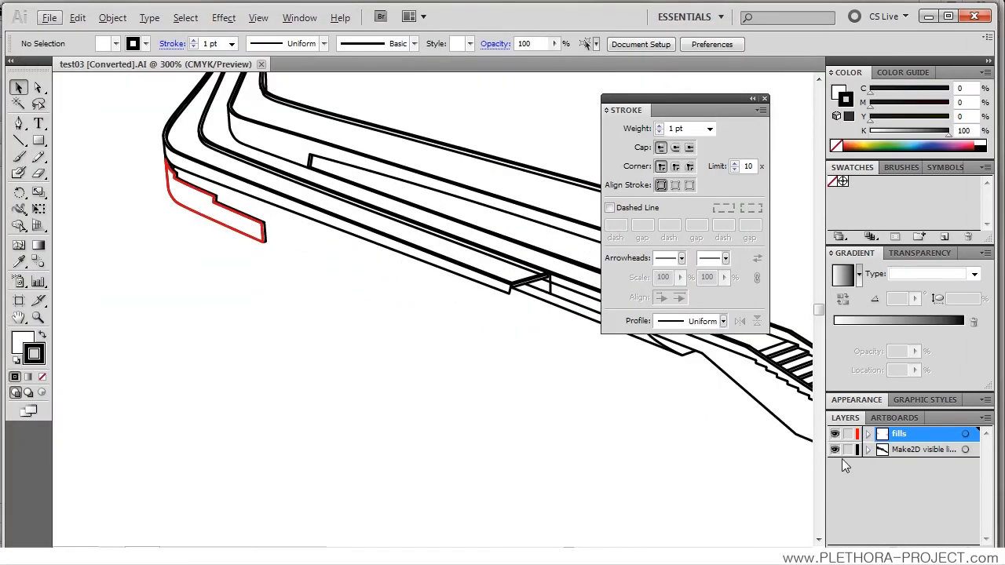
left_click_drag(911, 436, 909, 463)
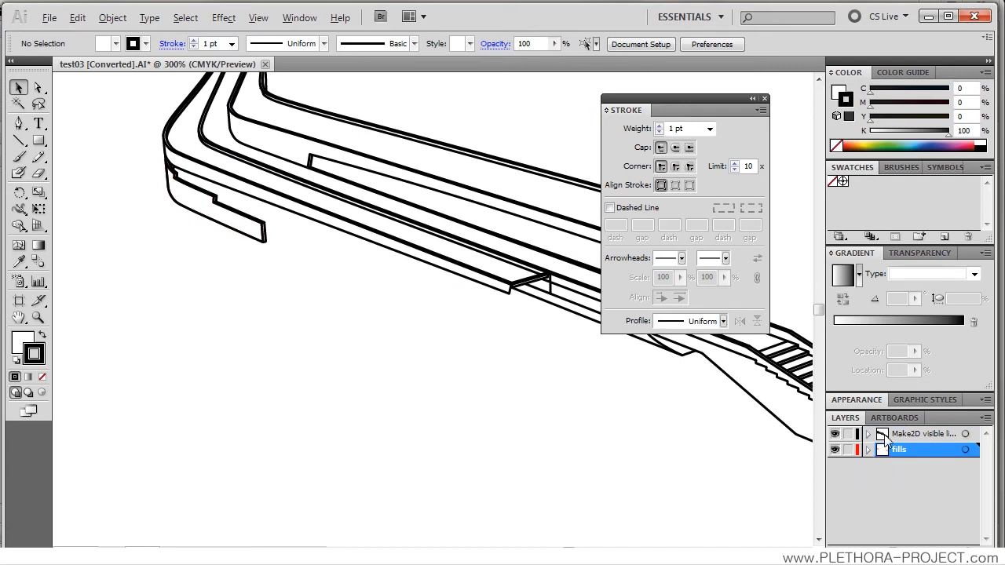
Step: Select all paths on the Make2D visible lines layer and set their stroke weight to 0.25 pt
left_click(885, 440)
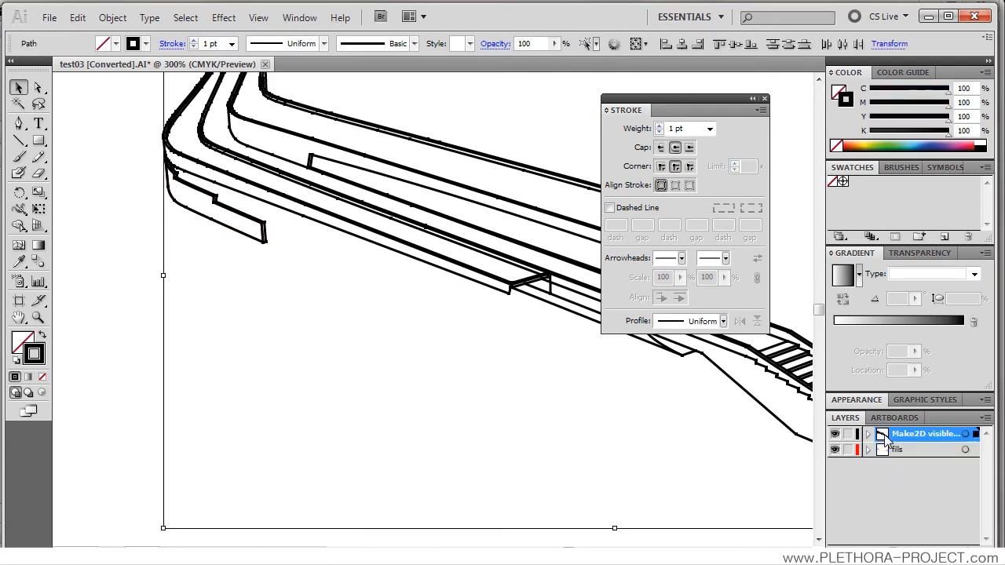
left_click(232, 43)
left_click(210, 63)
left_click(418, 126)
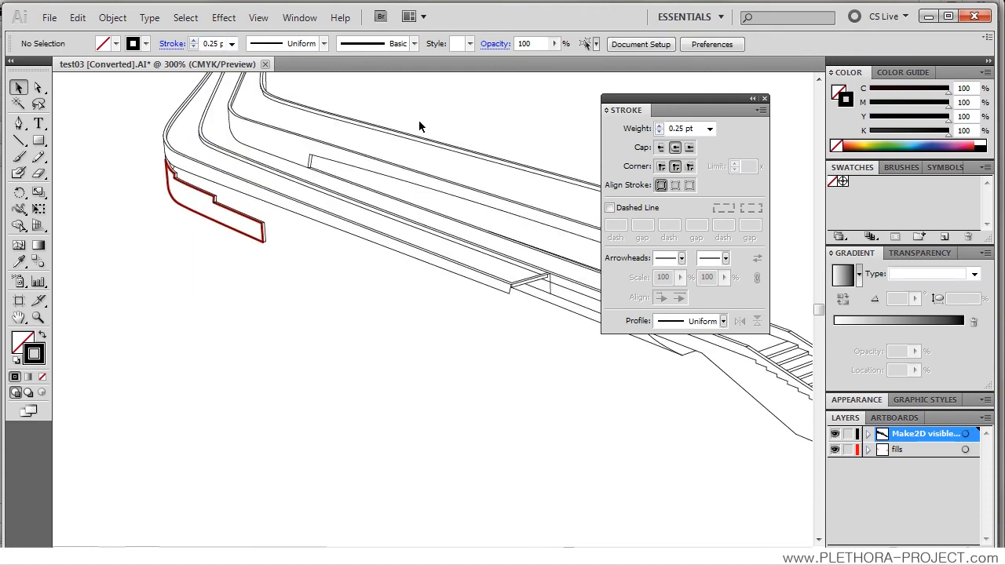
Step: Select the closed outline paths on the fills layer
key("space")
left_click_drag(411, 248, 268, 262)
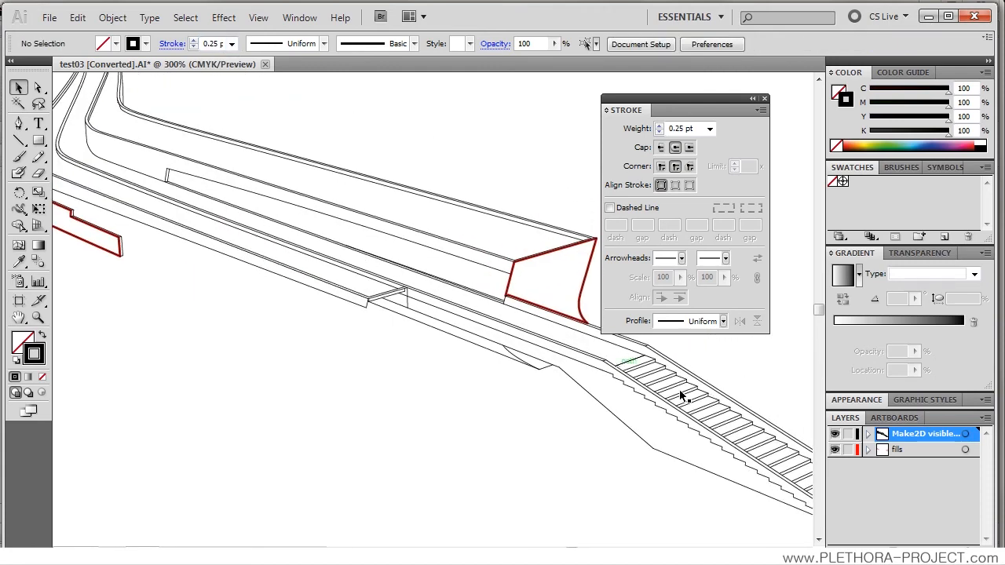
left_click(888, 449)
key("space")
left_click_drag(199, 267, 327, 307)
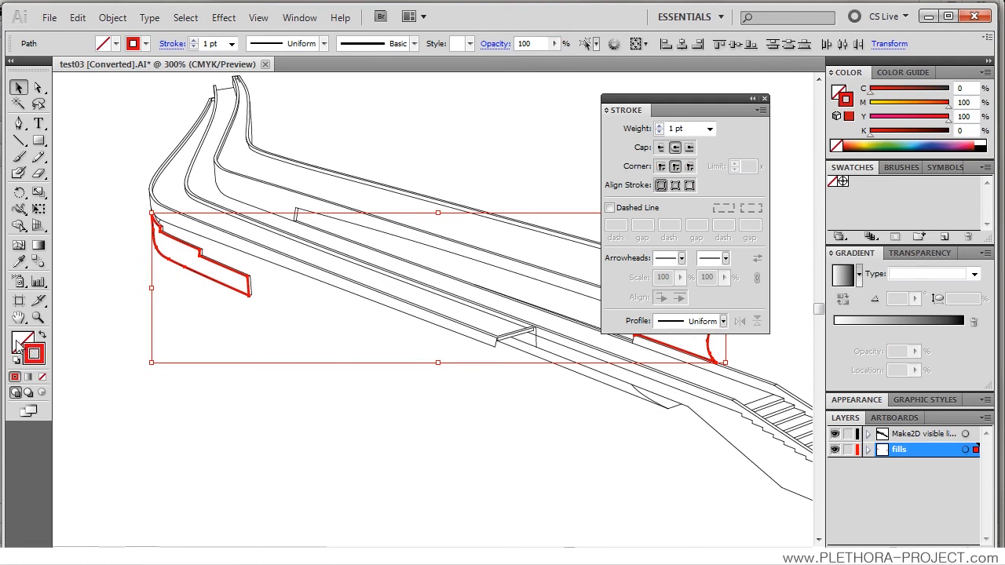
Step: Fill the selected closed outlines on the fills layer with a light grey
double_click(19, 342)
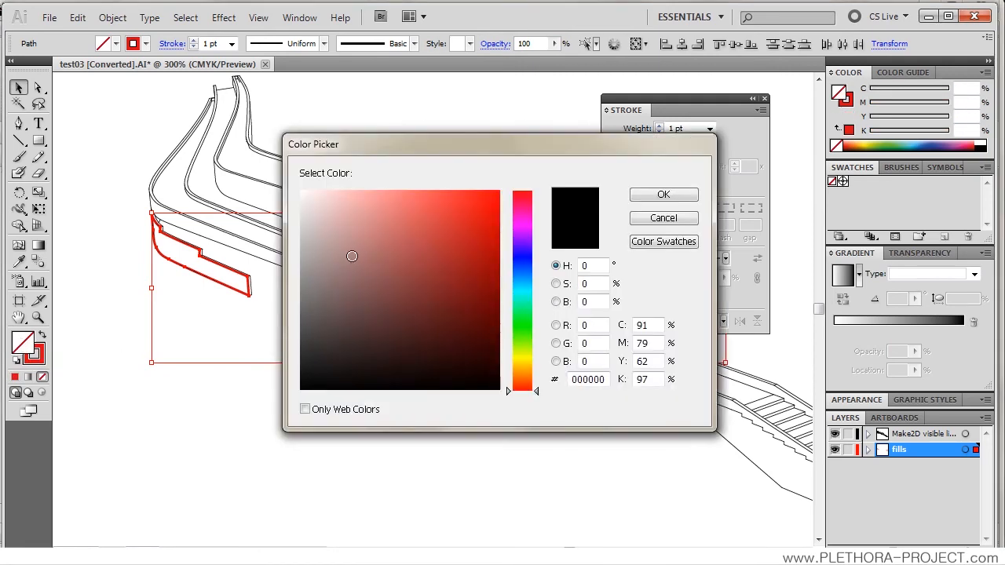
left_click_drag(279, 218, 280, 217)
left_click(662, 196)
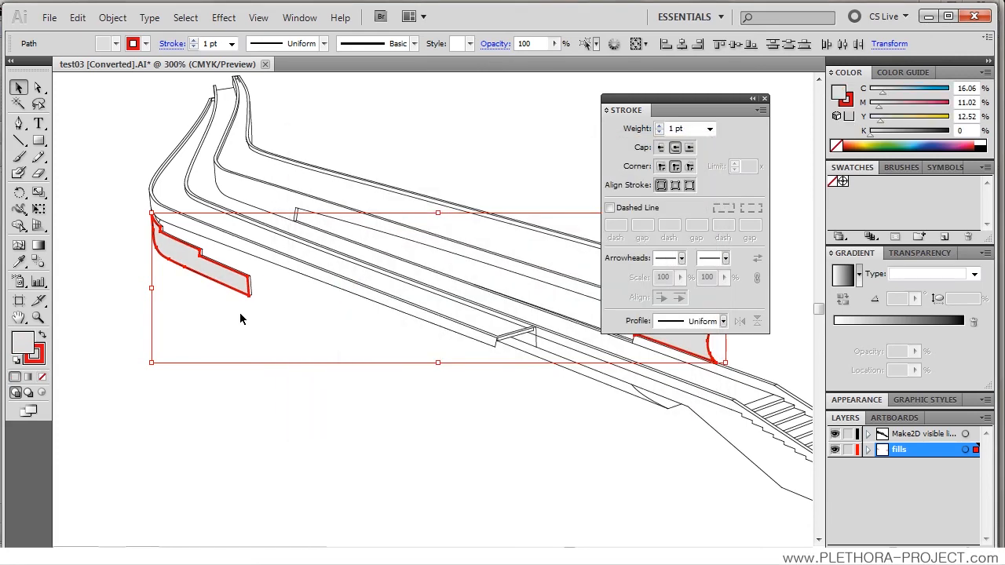
Step: Remove the red stroke from the closed outlines on the fills layer, then deselect them
double_click(37, 357)
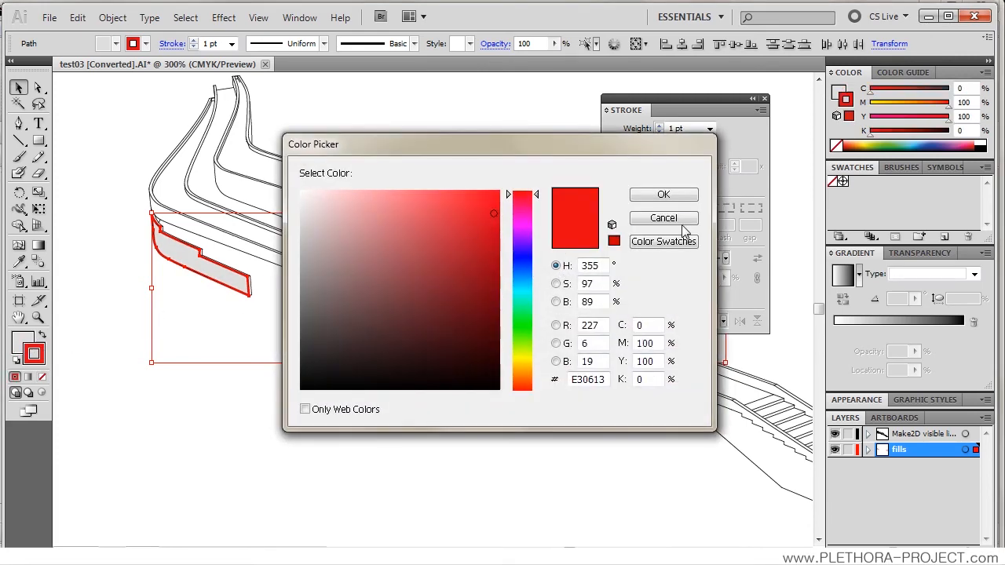
left_click(664, 219)
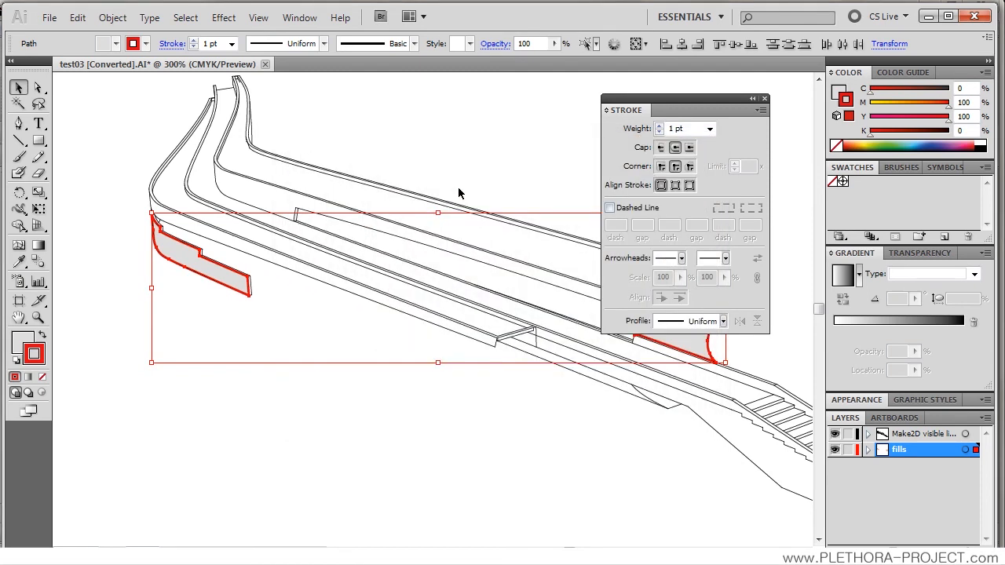
left_click(145, 45)
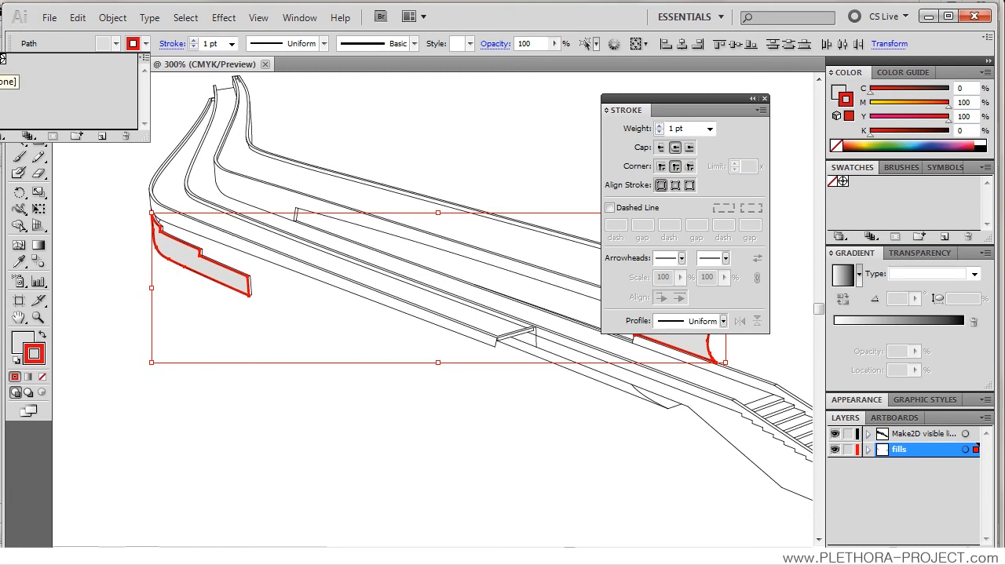
left_click(3, 58)
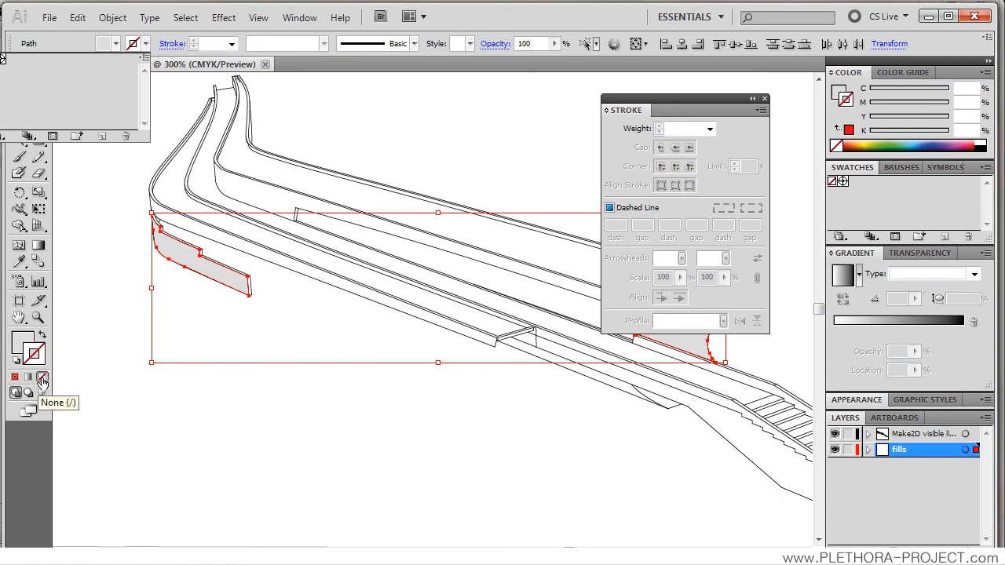
left_click(113, 413)
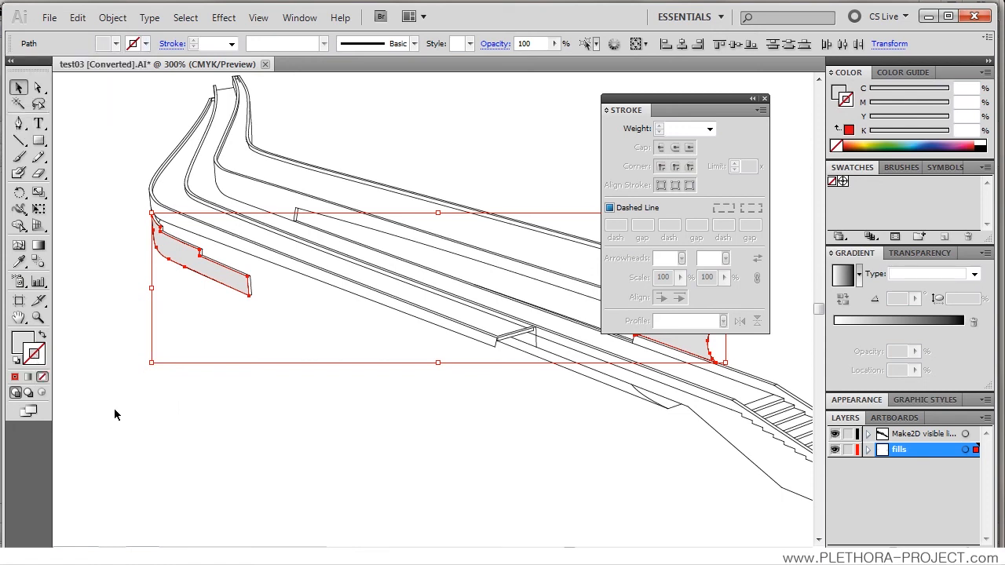
left_click(201, 427)
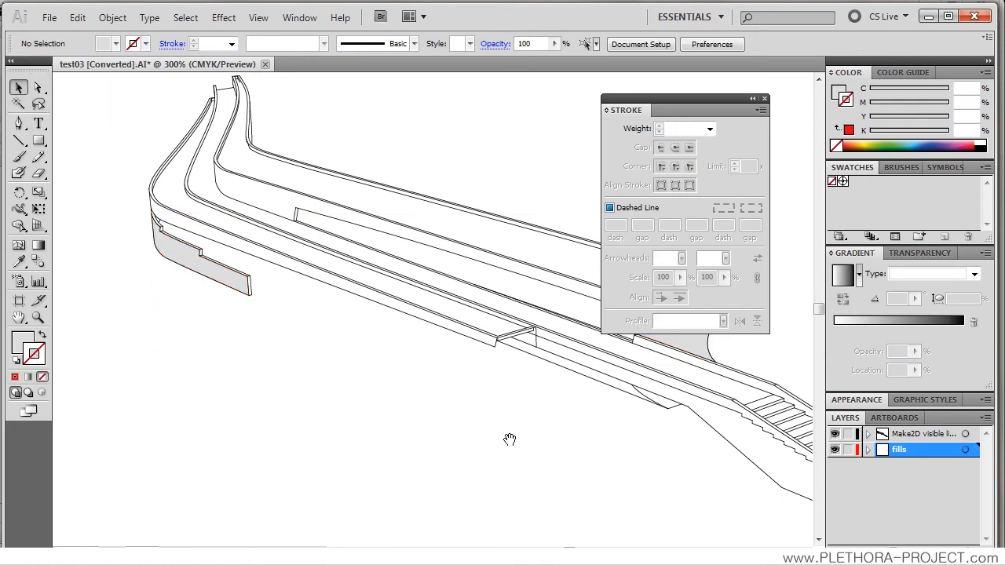
Step: Select the filled shapes on the fills layer, change their fill to the dark grey 6B6B6B and deselect them
left_click_drag(510, 440, 361, 424)
scroll(524, 310, "up", 2)
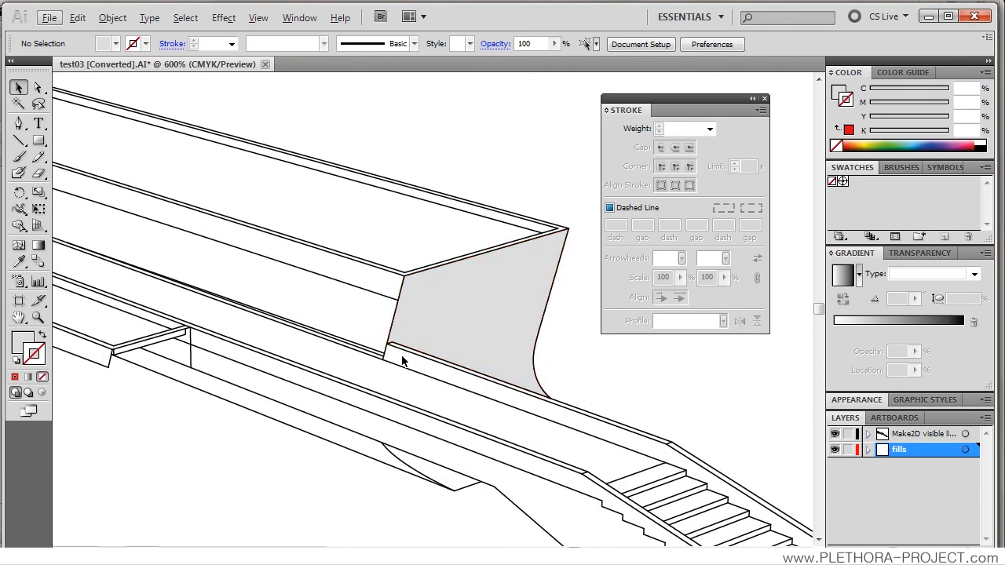
scroll(404, 353, "down", 2)
left_click_drag(238, 318, 321, 344)
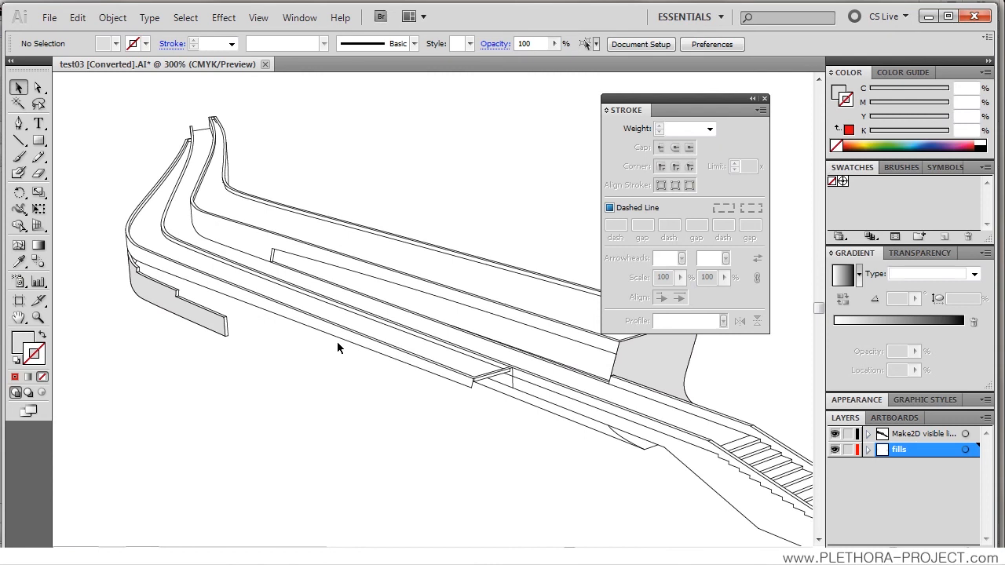
left_click_drag(417, 363, 370, 328)
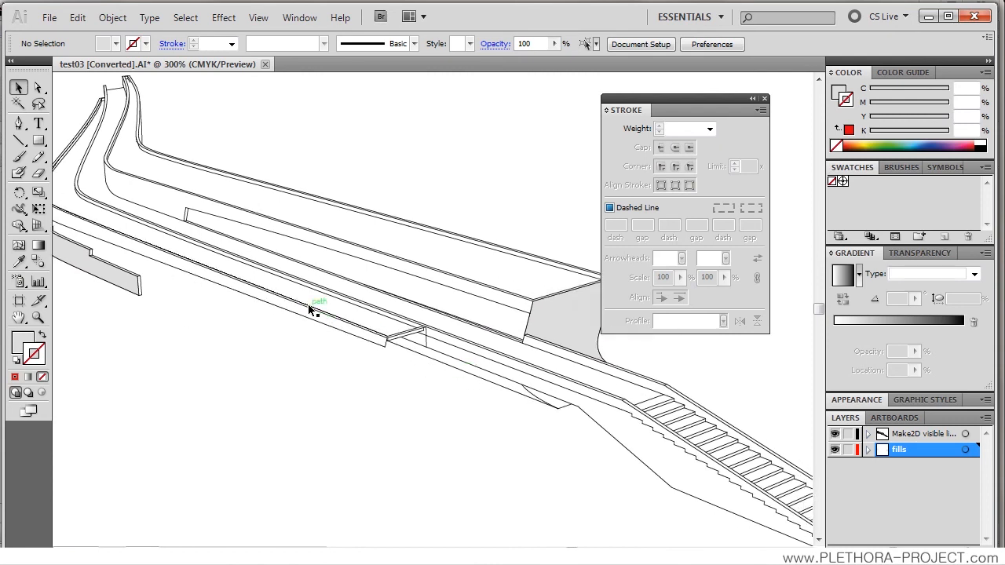
left_click_drag(264, 292, 388, 285)
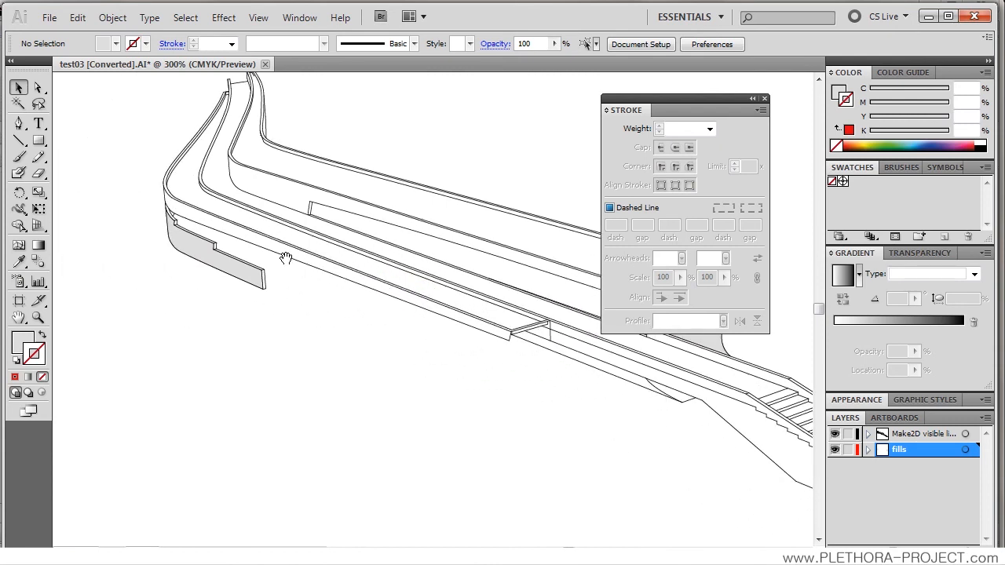
left_click(886, 450, "alt")
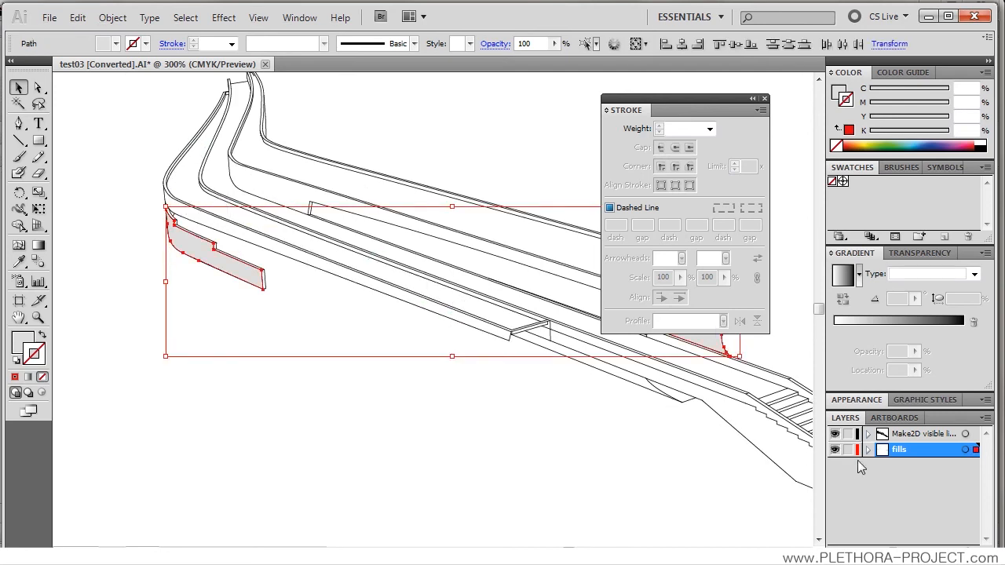
left_click(110, 47)
left_click(110, 47)
left_click(16, 343)
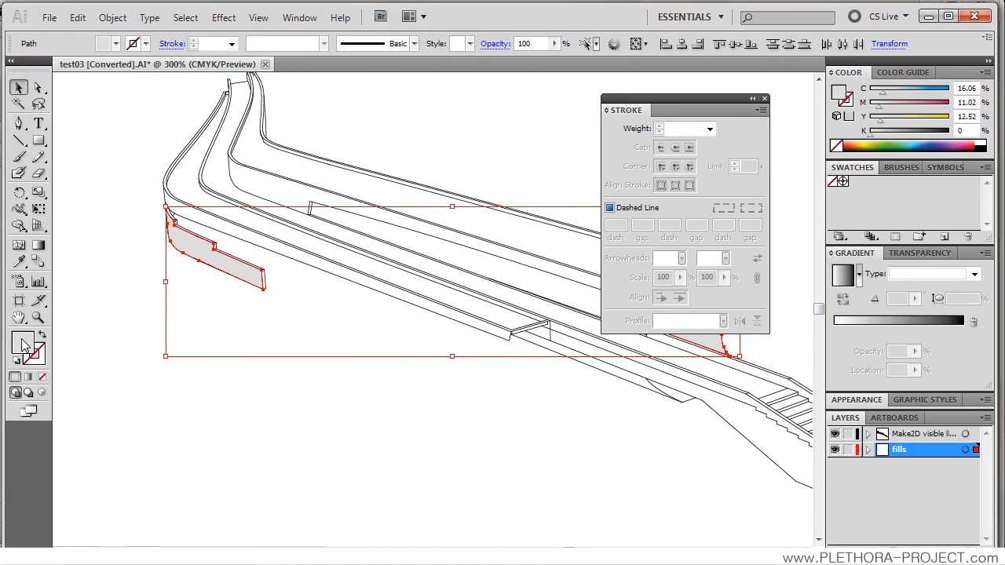
double_click(19, 348)
mouse_move(301, 244)
left_mouse_down()
mouse_move(291, 294)
mouse_move(300, 302)
left_mouse_up()
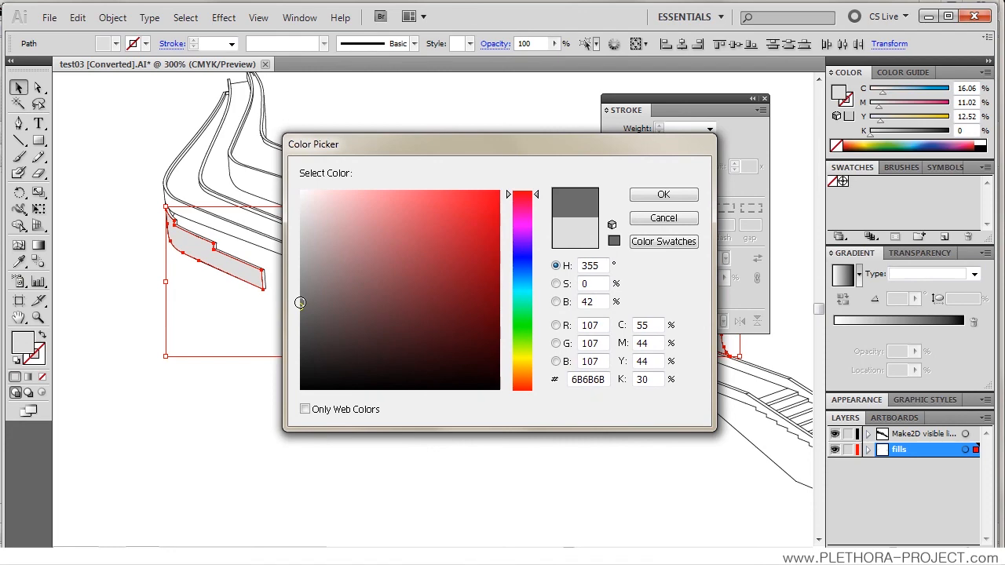
left_click(650, 198)
left_click(434, 171)
Step: Examine the thin linework and dark grey fills up close and across the whole artboard
mouse_move(412, 238)
left_mouse_down()
mouse_move(275, 239)
mouse_move(370, 249)
mouse_move(324, 279)
left_mouse_up()
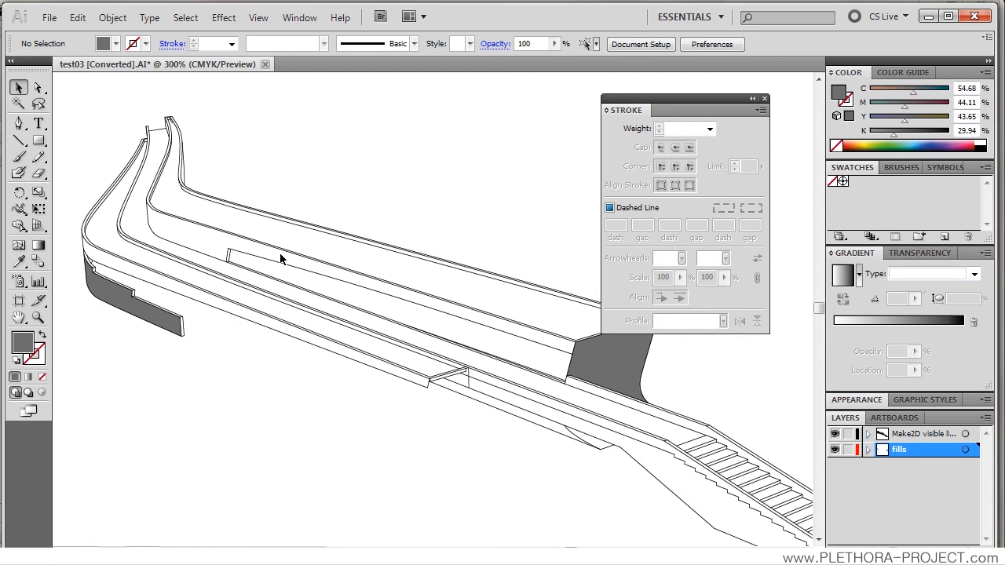
mouse_move(322, 318)
left_mouse_down()
mouse_move(317, 295)
mouse_move(327, 306)
left_mouse_up()
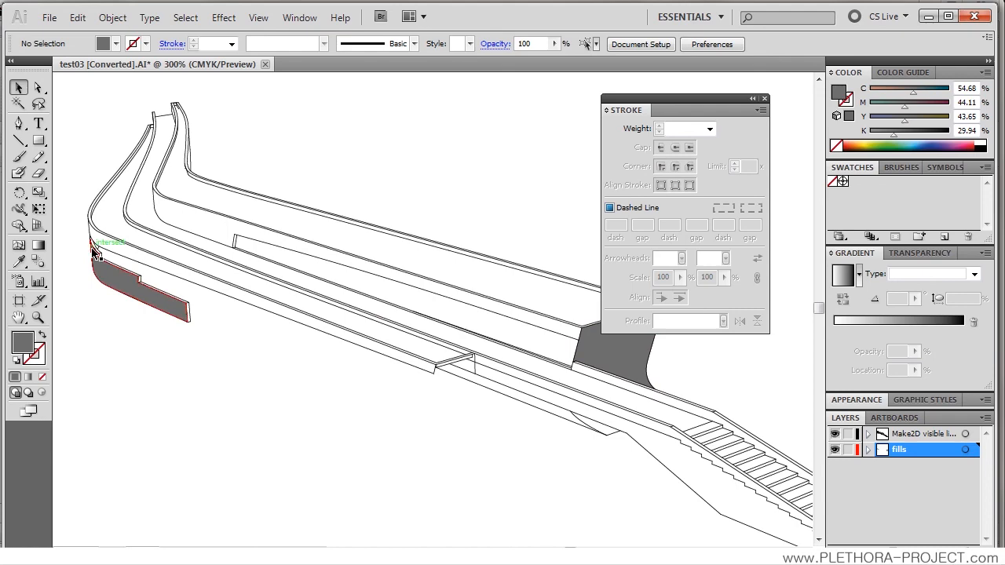
left_click_drag(307, 369, 311, 320)
scroll(317, 313, "down", 1)
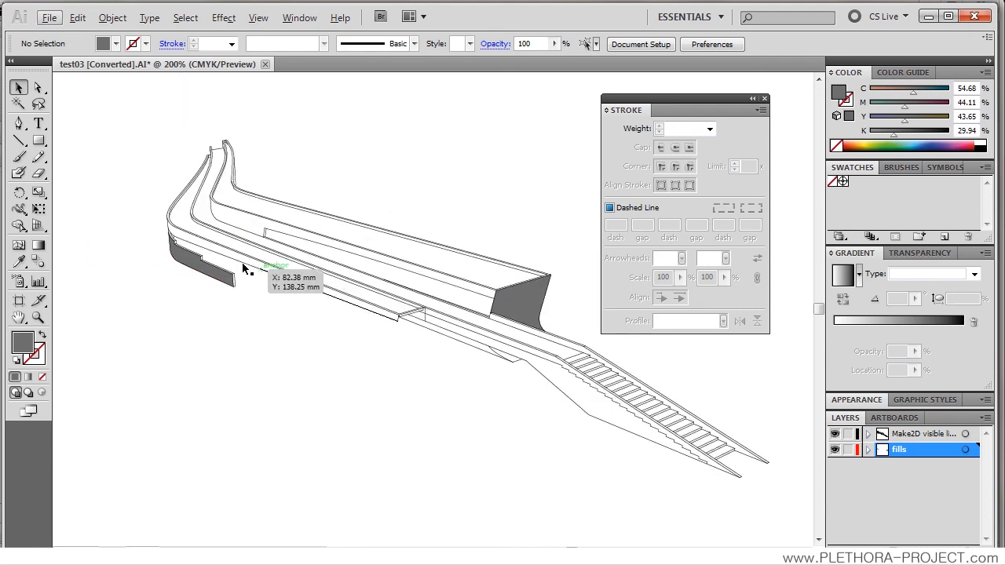
scroll(250, 286, "up", 1)
left_click_drag(357, 346, 309, 324)
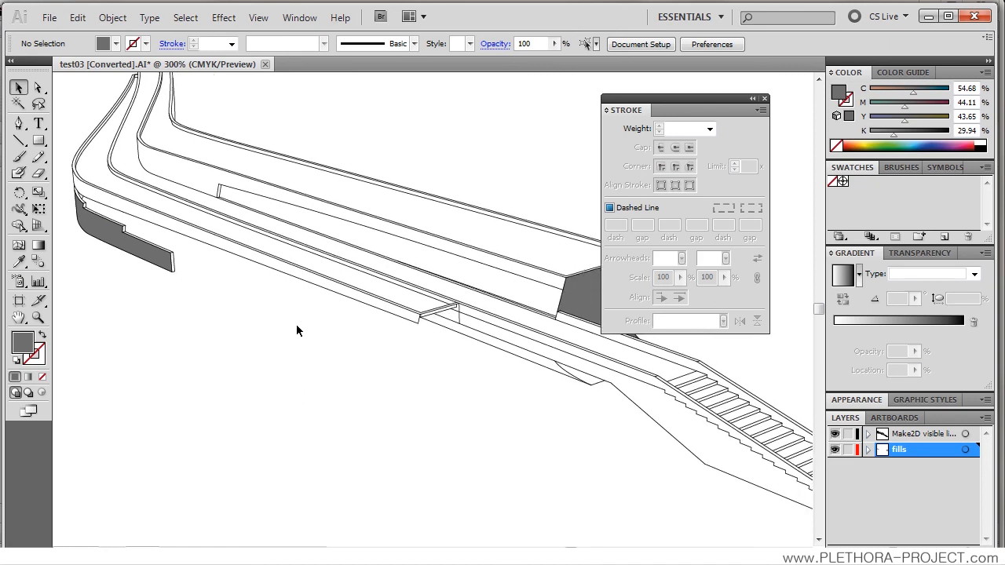
scroll(296, 325, "down", 1)
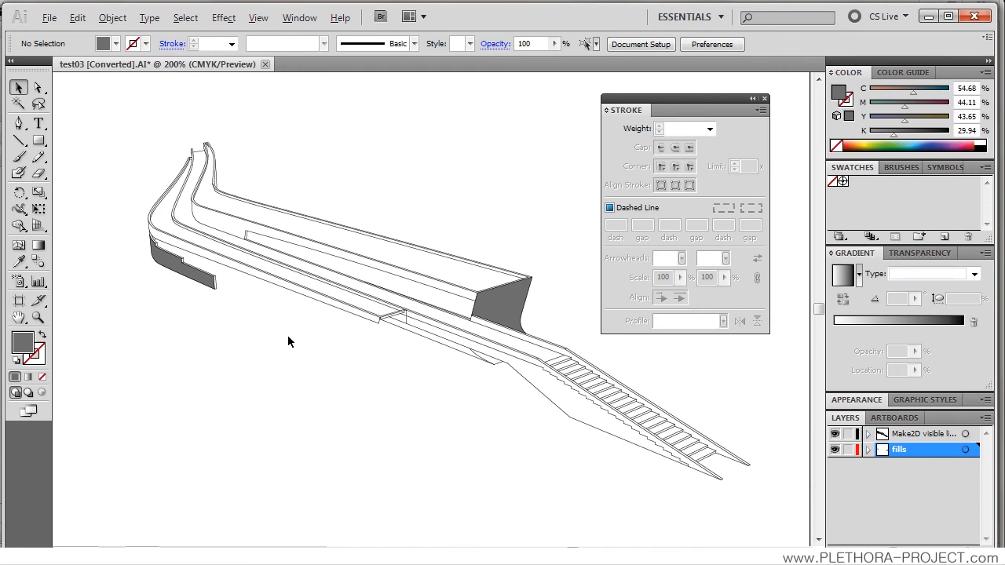
key("alt")
scroll(325, 315, "down", 2)
scroll(357, 316, "down", 1)
scroll(345, 315, "up", 1)
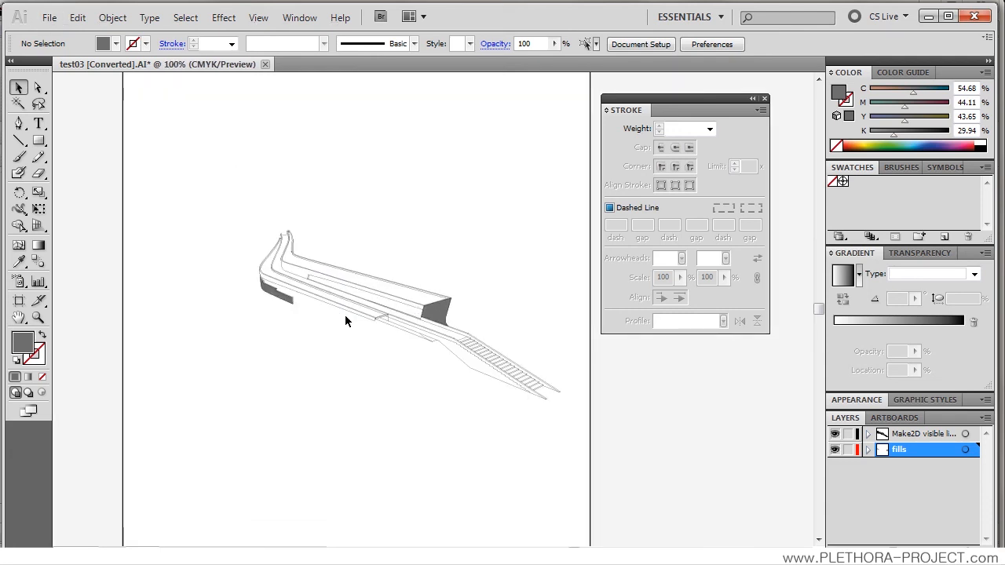
scroll(370, 347, "up", 1)
key("alt")
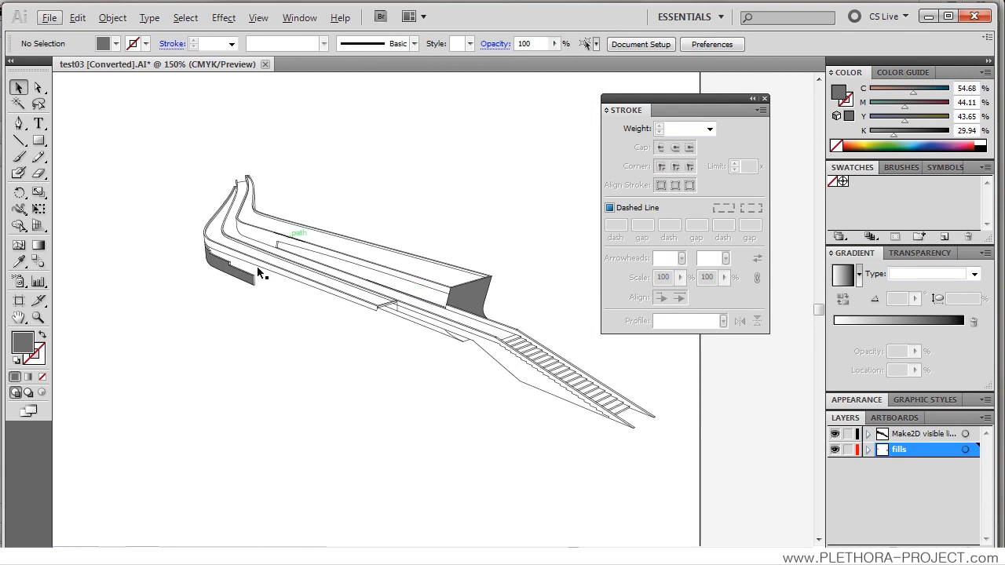
scroll(328, 331, "down", 2)
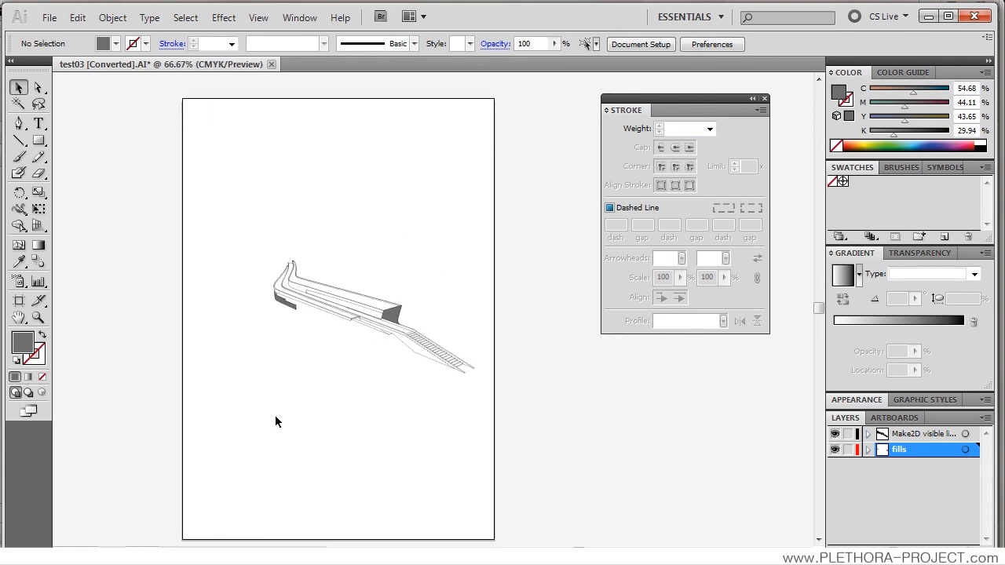
scroll(379, 332, "up", 2)
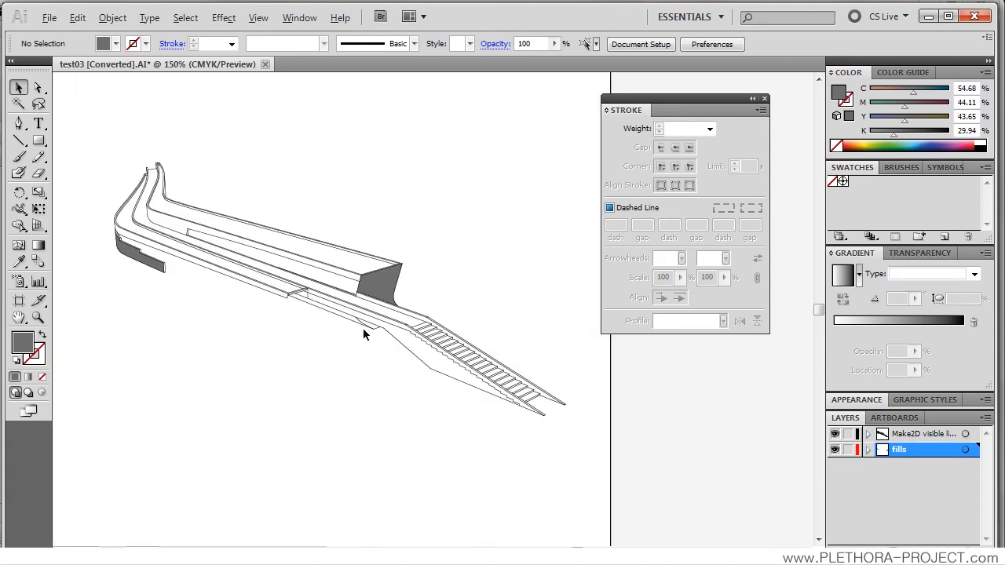
scroll(321, 326, "down", 1)
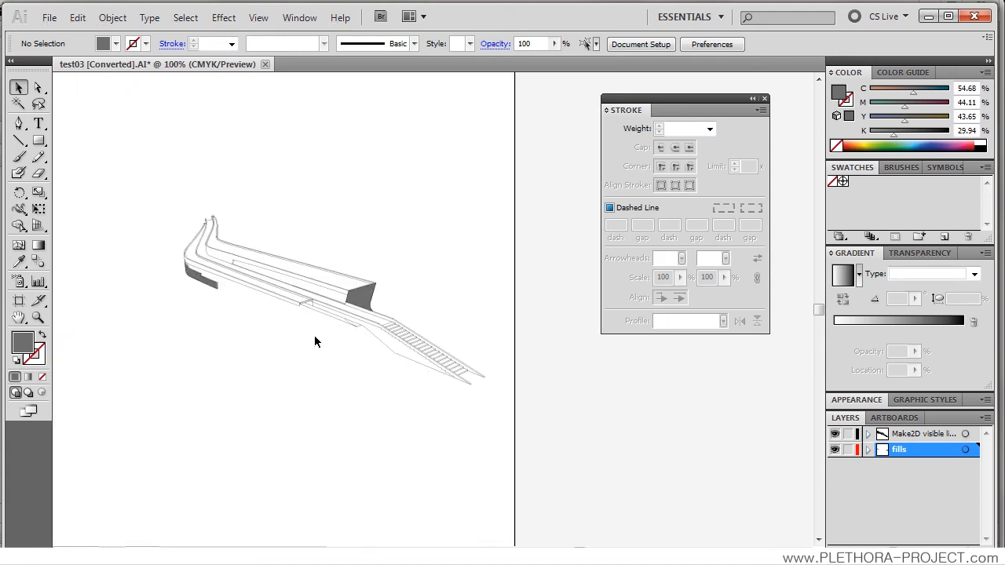
scroll(314, 337, "up", 1)
left_click_drag(270, 337, 341, 323)
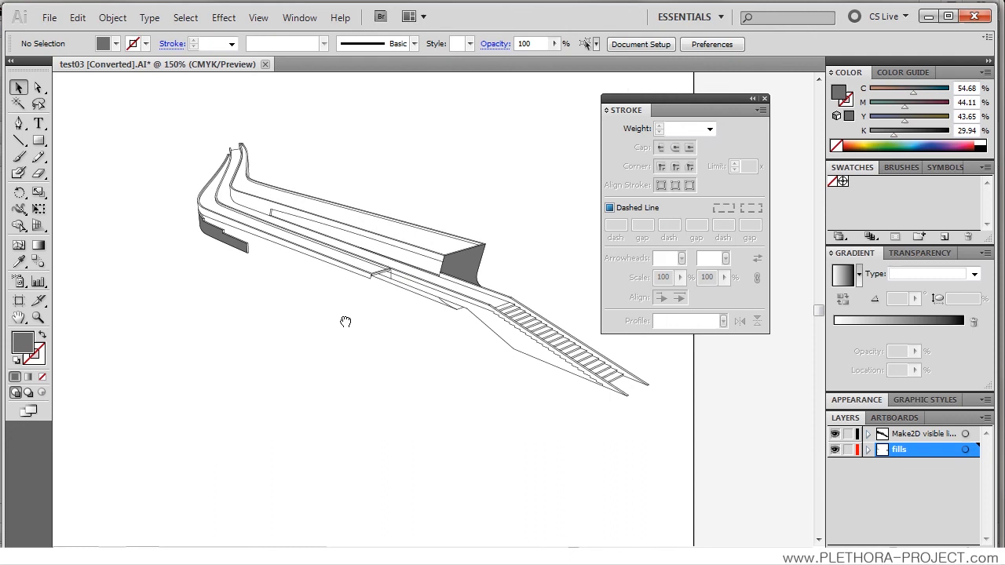